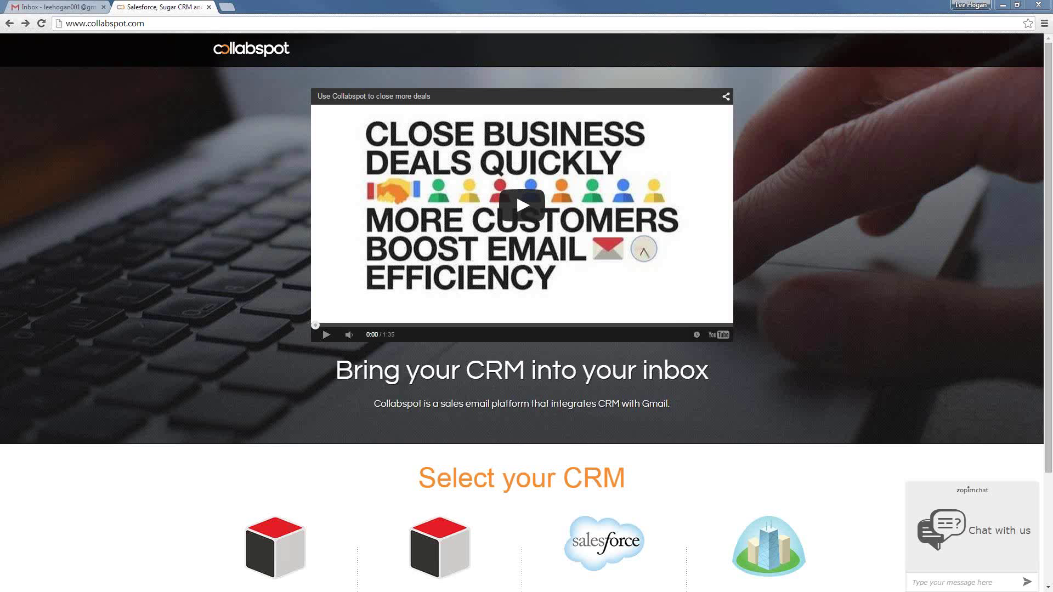
Scroll the collabspot.com homepage to 'Select your CRM' and choose Sugar 7.x
drag(1045, 134, 1041, 268)
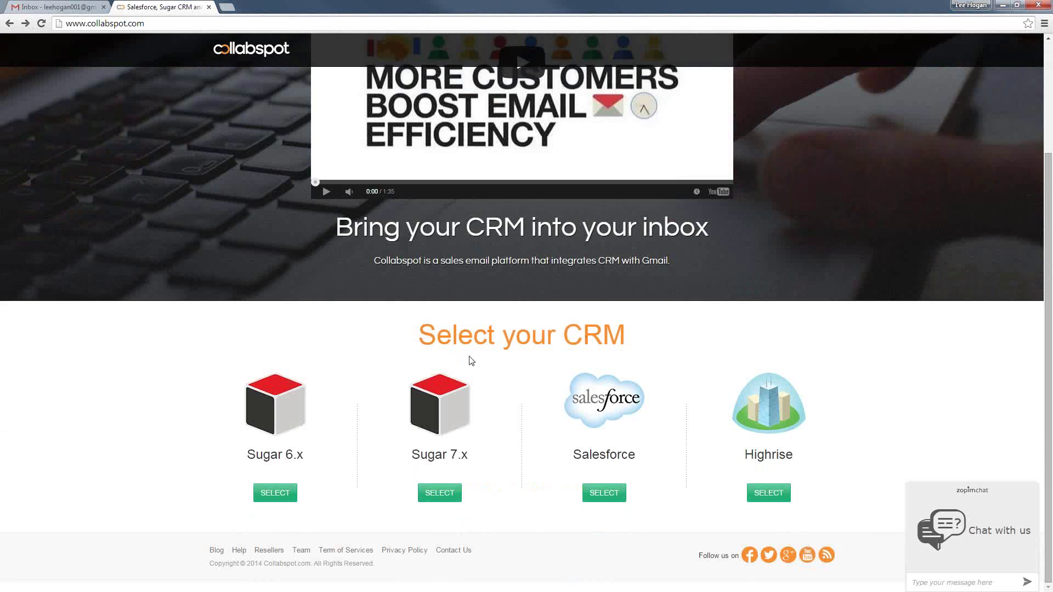
scroll(471, 361, up, 3)
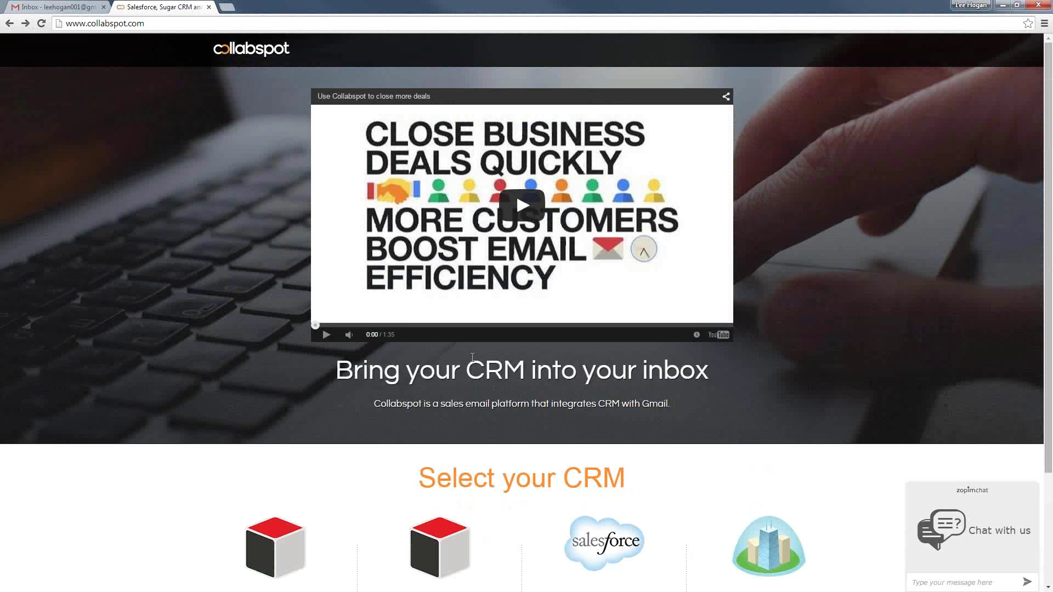
scroll(445, 389, down, 3)
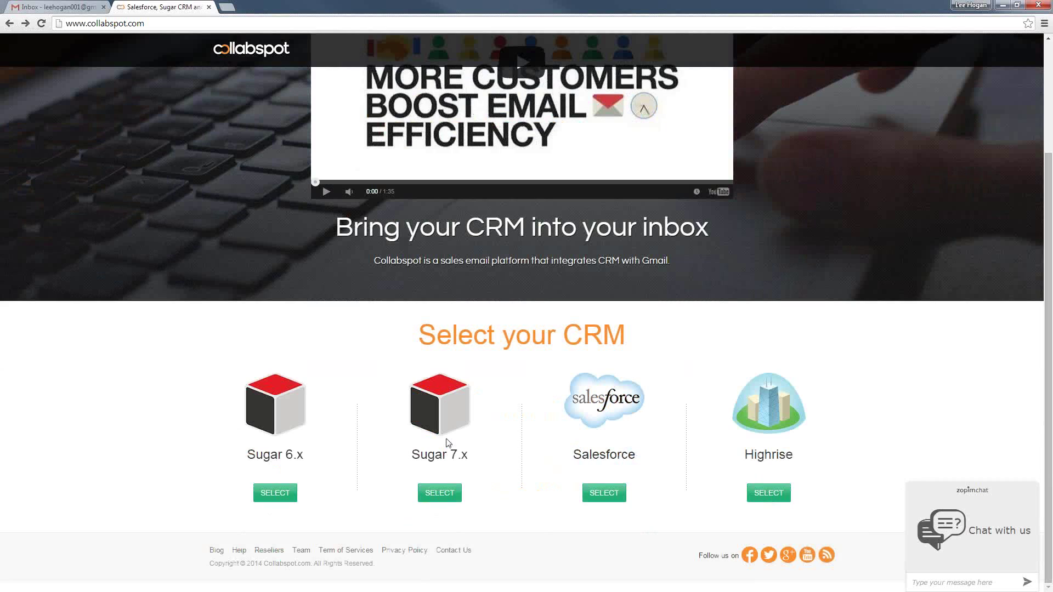
click(442, 493)
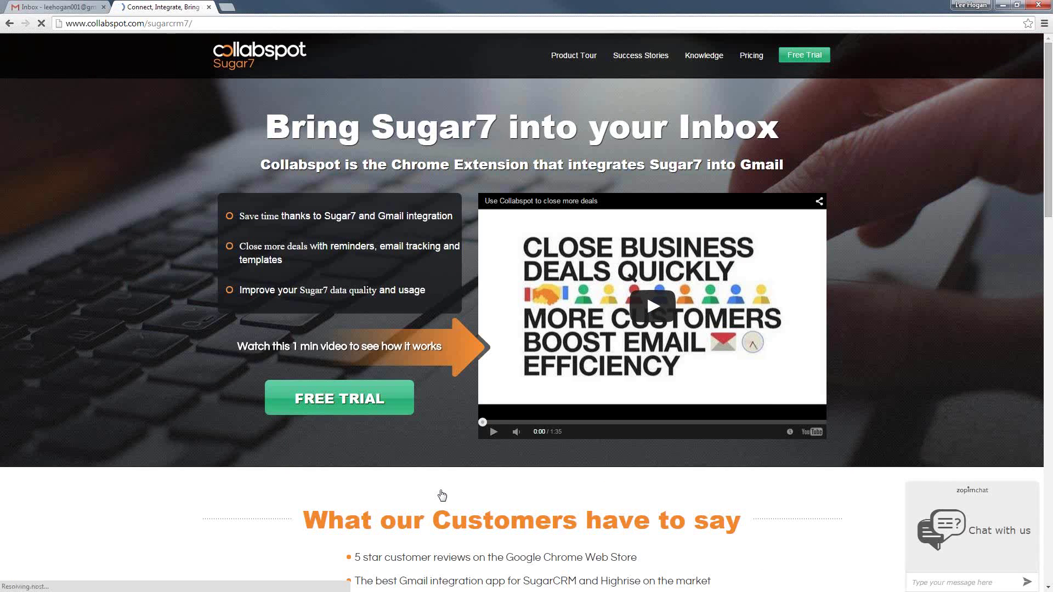
Start the Sugar7 free trial from the Sugar 7.x product page
click(366, 405)
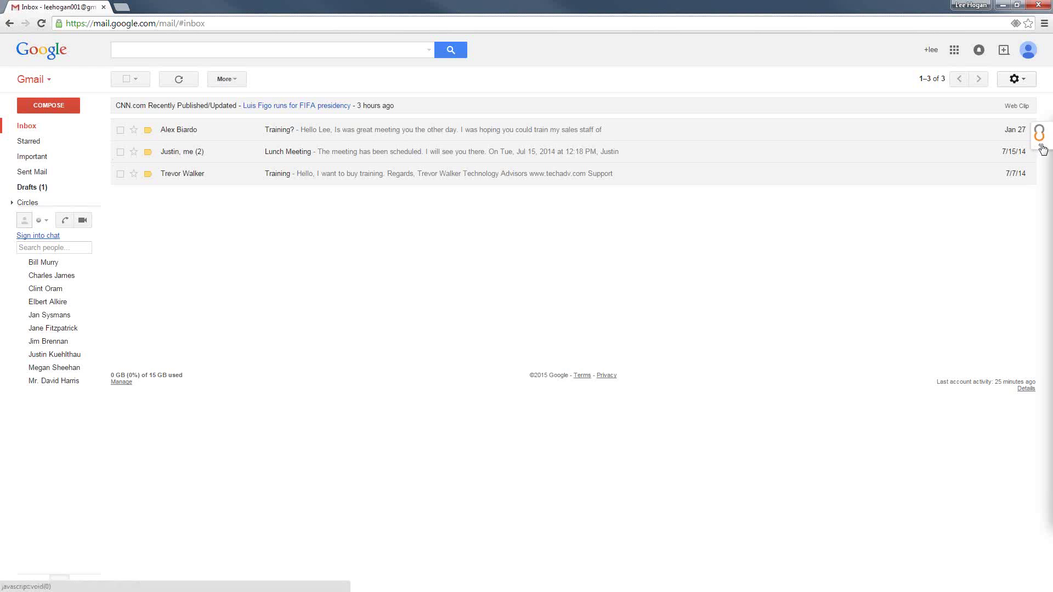
Bring up the Collabspot sidebar in Gmail after reloading, and begin a SugarCRM search
click(1041, 146)
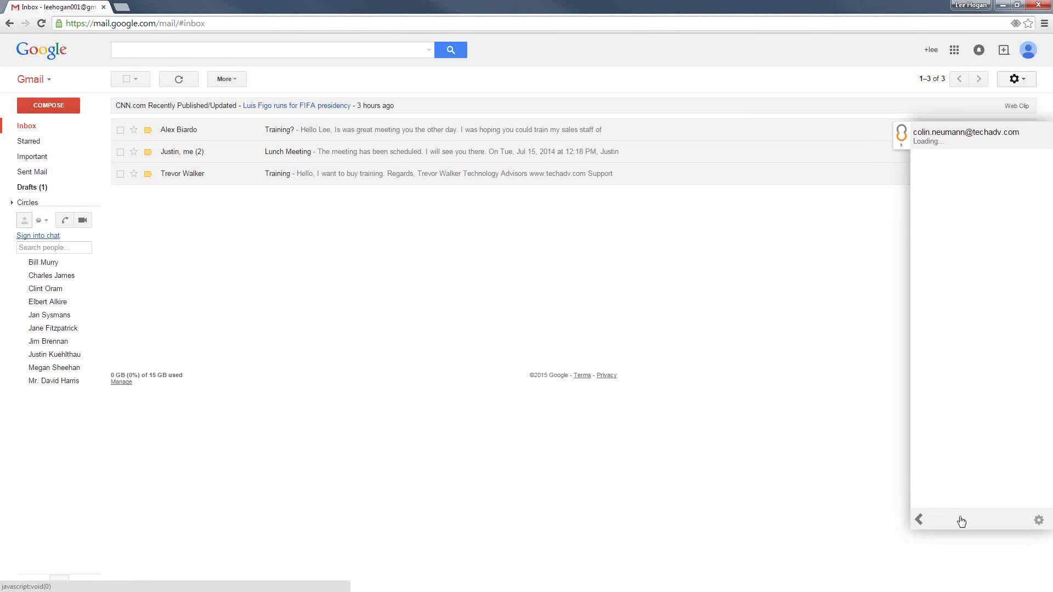
click(41, 23)
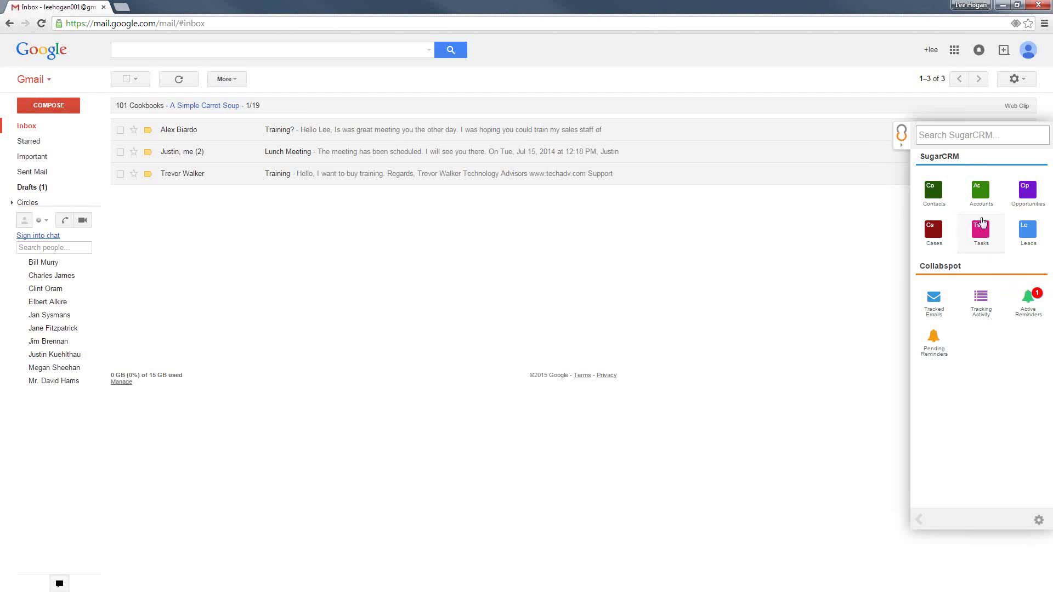
click(959, 135)
Search SugarCRM for 'Tech' and open the Nimble Technologies Inc account
text(Tech)
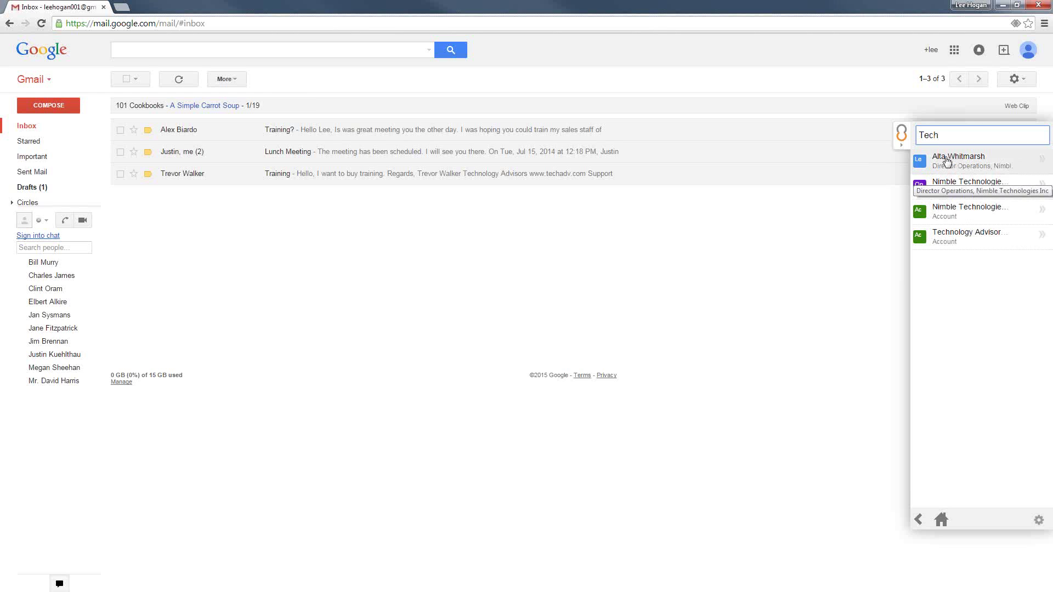
click(959, 213)
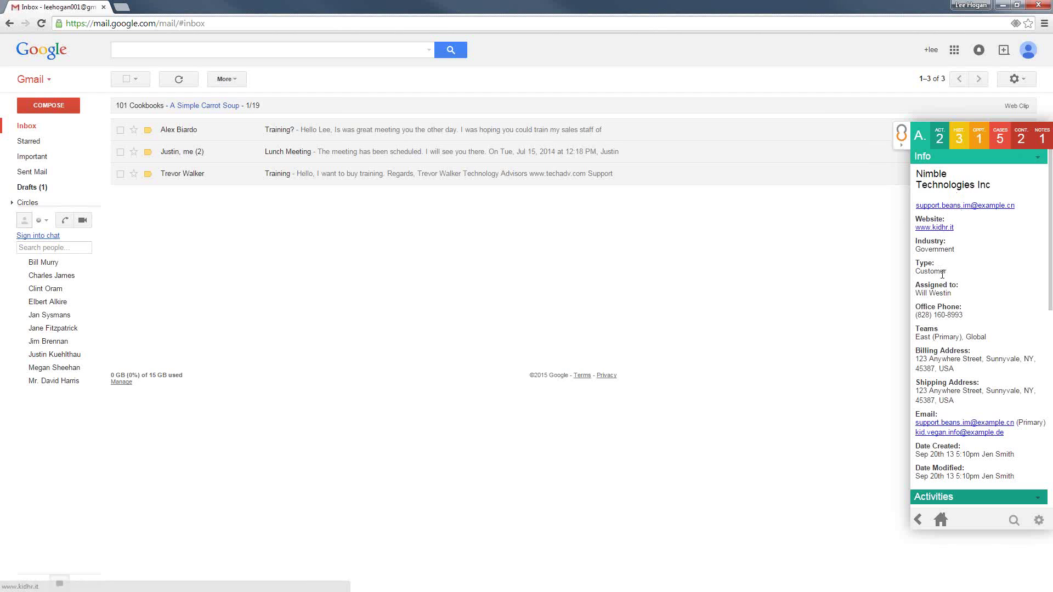
Scroll the account sidebar to Activities and bring up the Demo meeting's detail card
scroll(934, 318, down, 2)
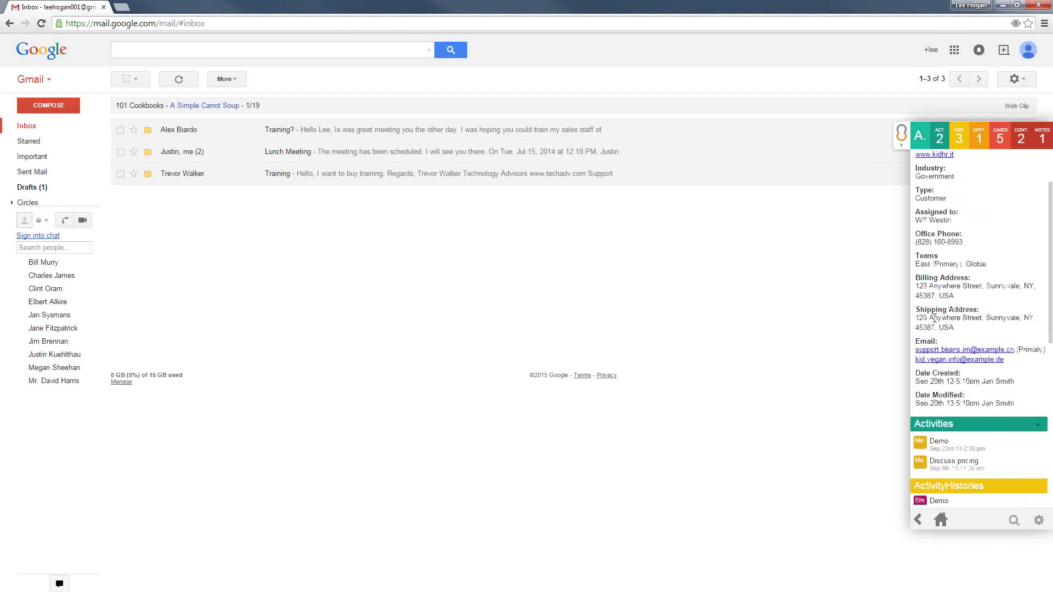
scroll(937, 314, up, 2)
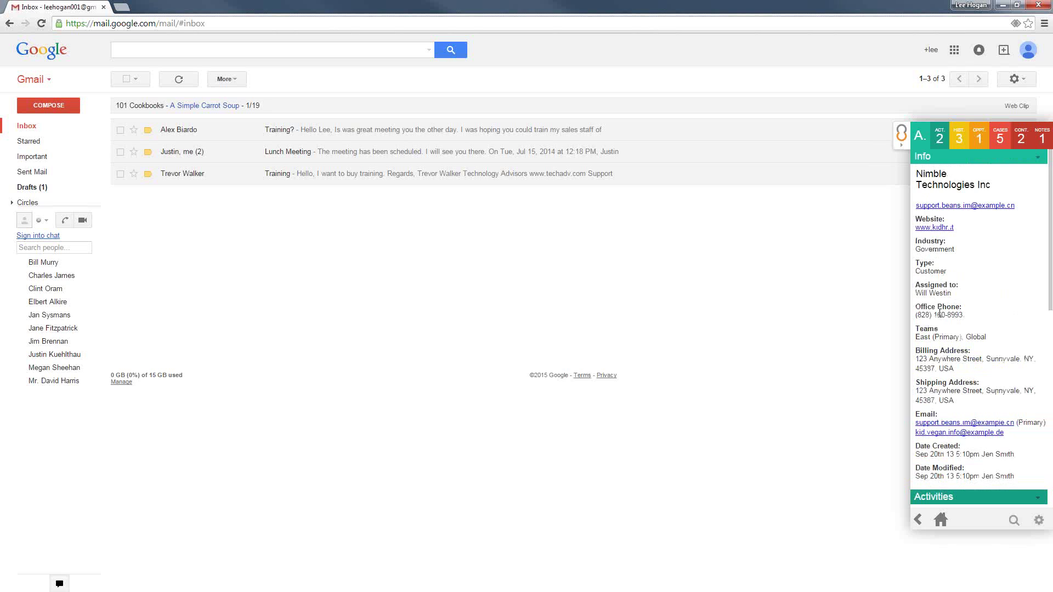
right_click(940, 314)
click(965, 297)
scroll(961, 303, down, 2)
scroll(963, 304, down, 4)
mouse_move(963, 303)
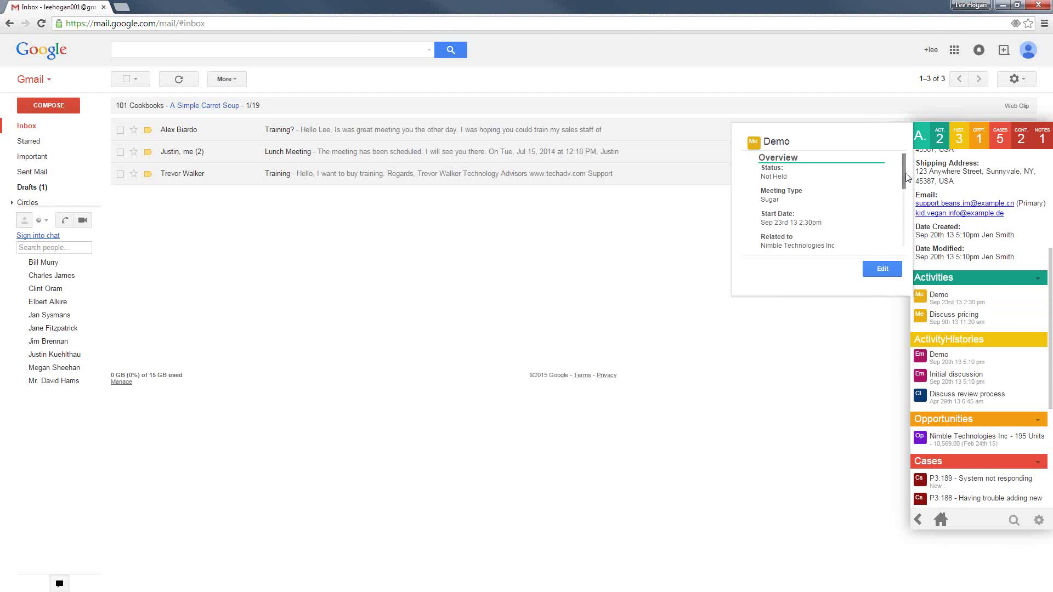
mouse_move(905, 174)
mouse_down()
mouse_move(901, 240)
mouse_move(897, 171)
mouse_up()
Set the Demo meeting's status to Held, save it, and dismiss the update notice
click(881, 269)
click(481, 186)
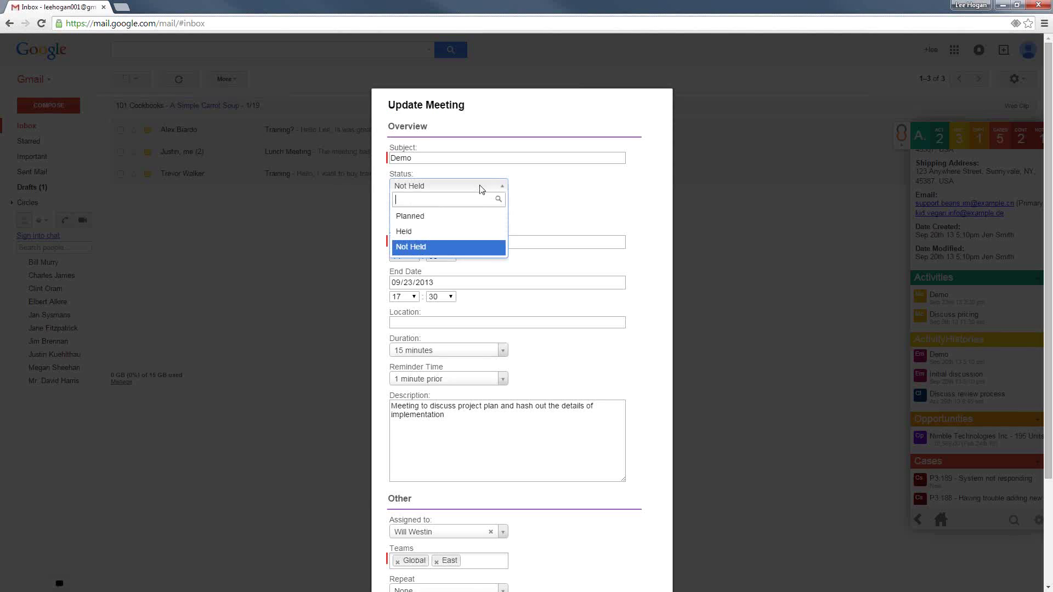
click(417, 232)
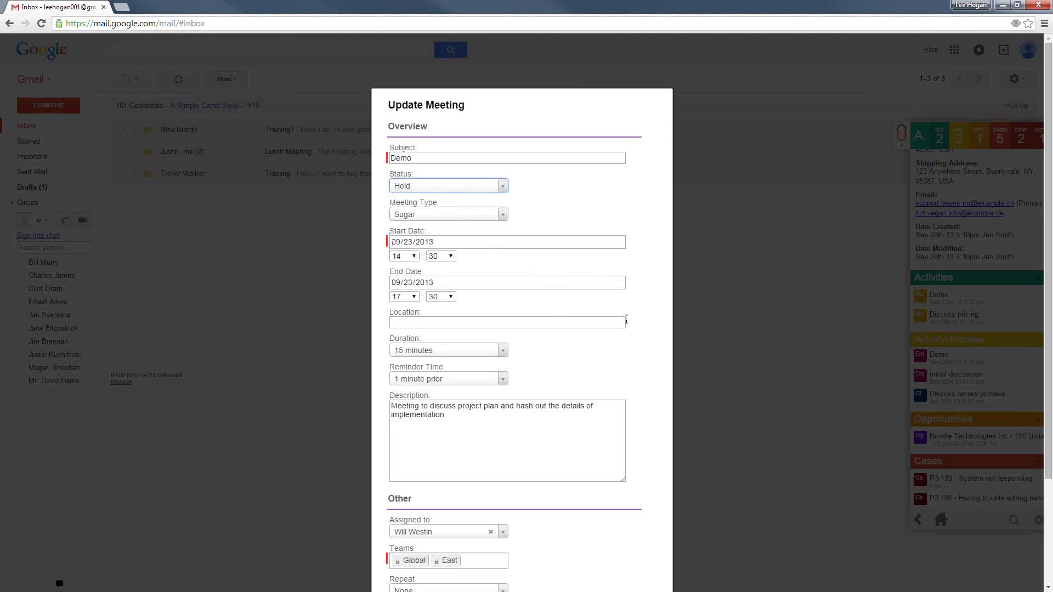
scroll(639, 324, down, 3)
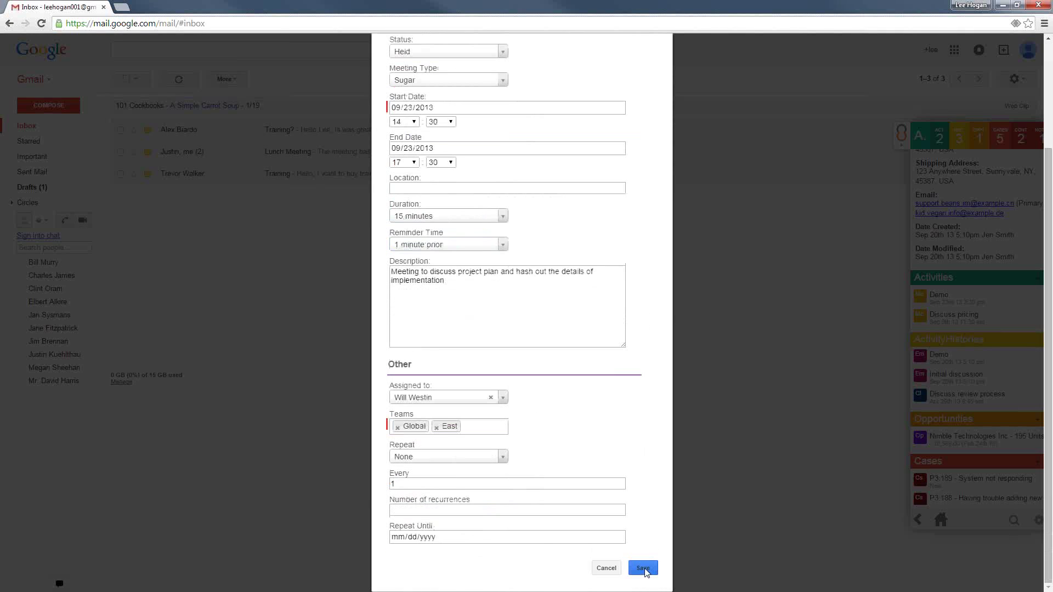
click(643, 569)
click(938, 296)
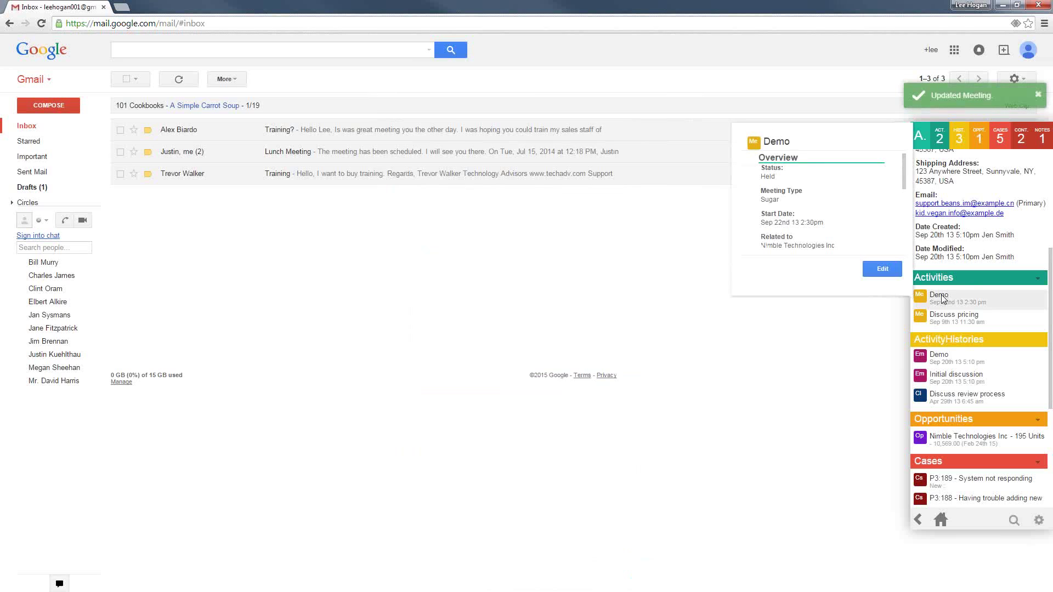
click(1038, 95)
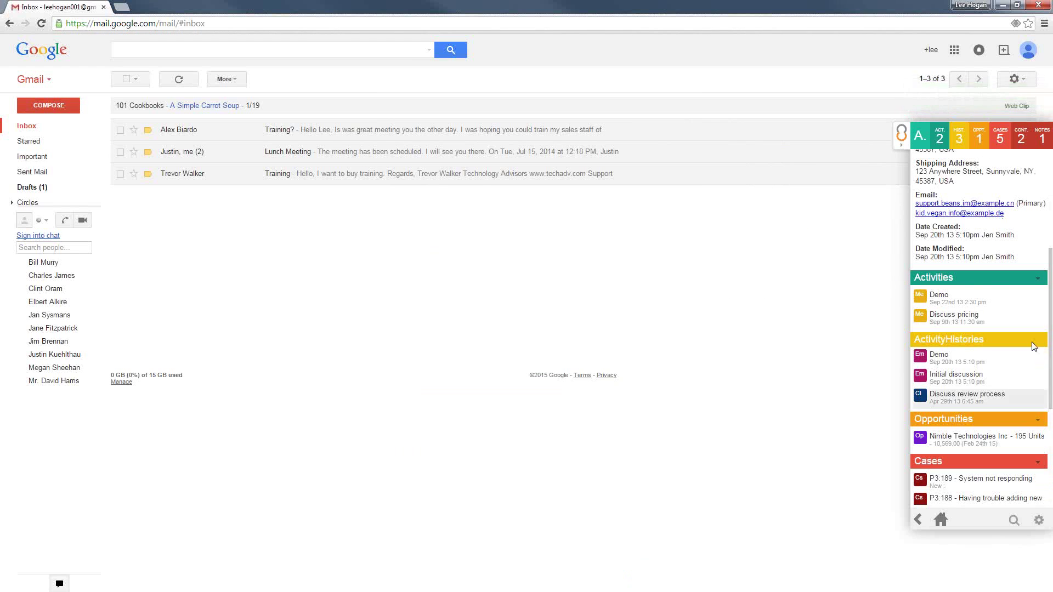
Refresh the Nimble Technologies Inc account details and activity lists
scroll(1039, 219, up, 4)
click(1037, 157)
click(1020, 185)
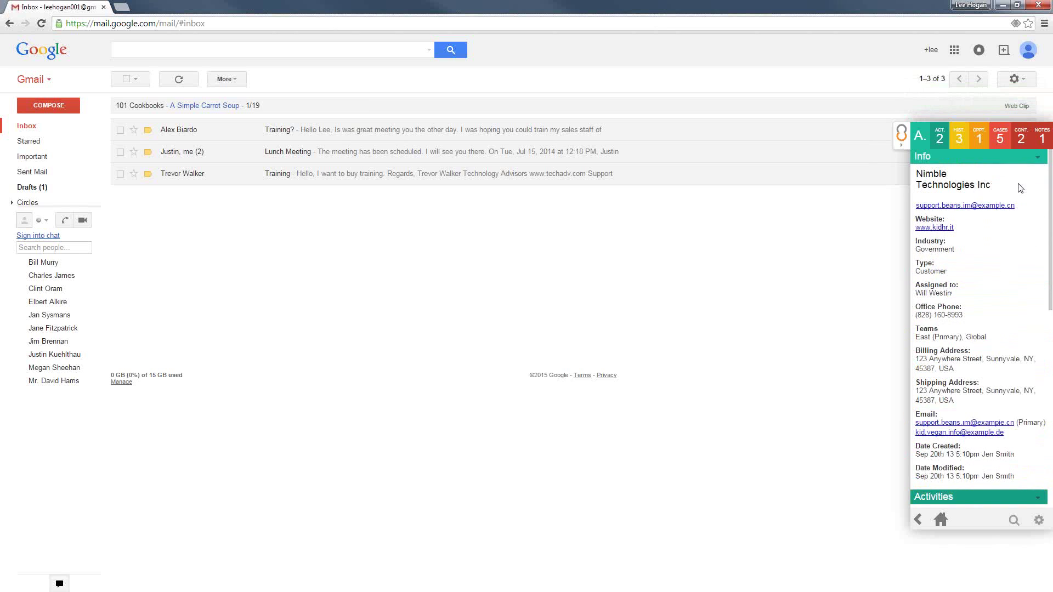
scroll(1007, 248, down, 3)
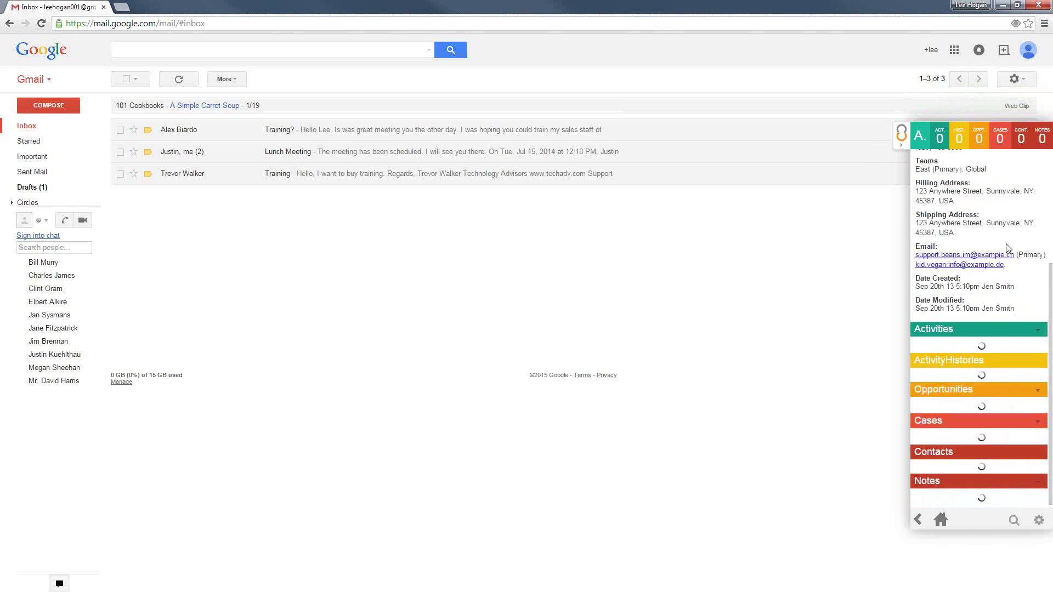
scroll(1012, 254, down, 4)
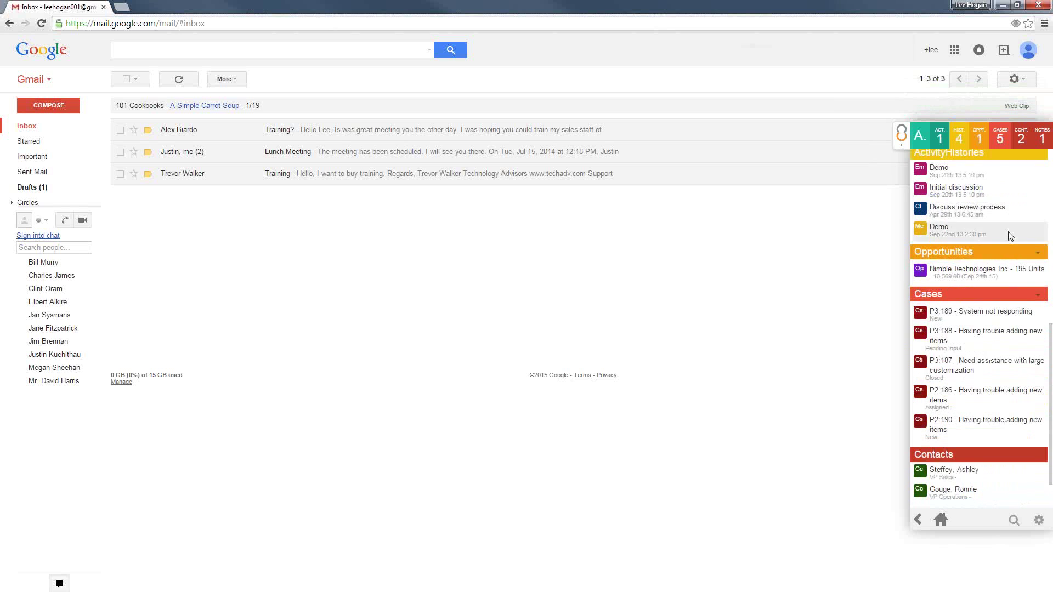
scroll(1007, 238, up, 4)
Review the account's activity history, case and opportunity entries through their detail cards
mouse_move(942, 457)
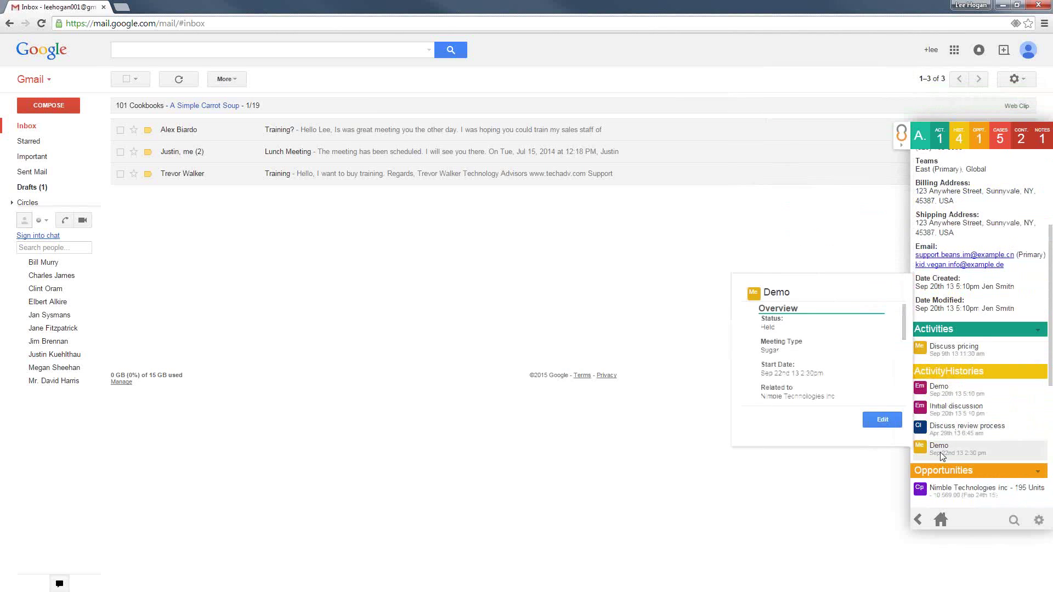
mouse_move(950, 352)
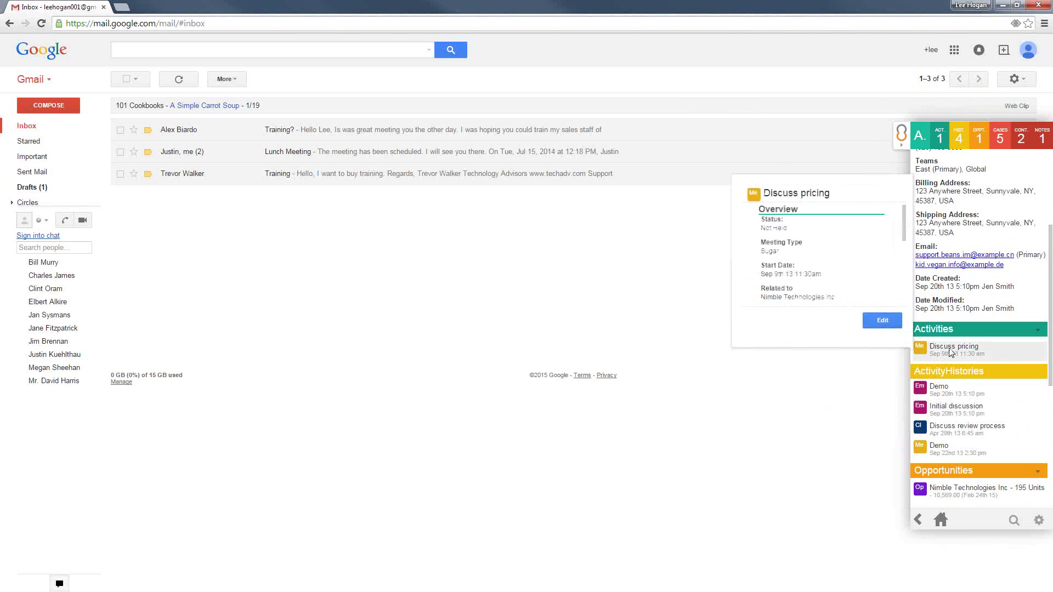
mouse_move(936, 389)
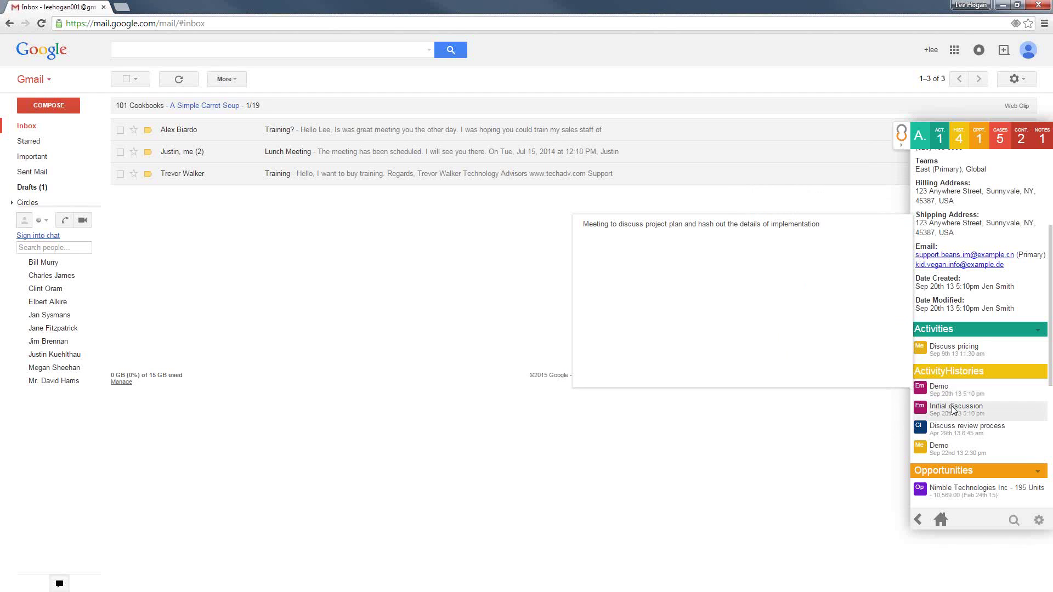
mouse_move(954, 411)
mouse_move(950, 429)
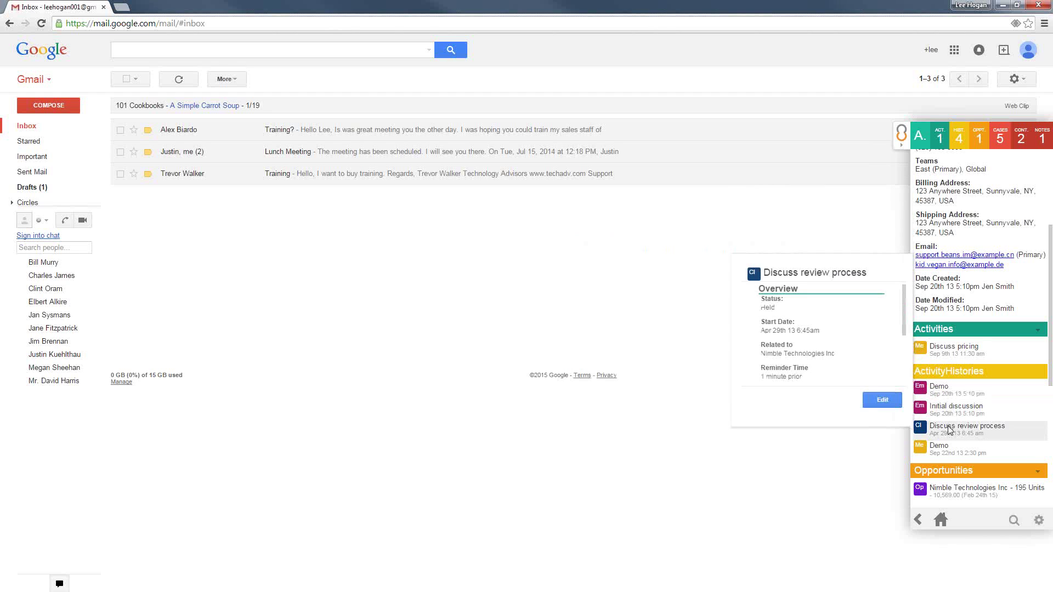
drag(1050, 348, 1051, 468)
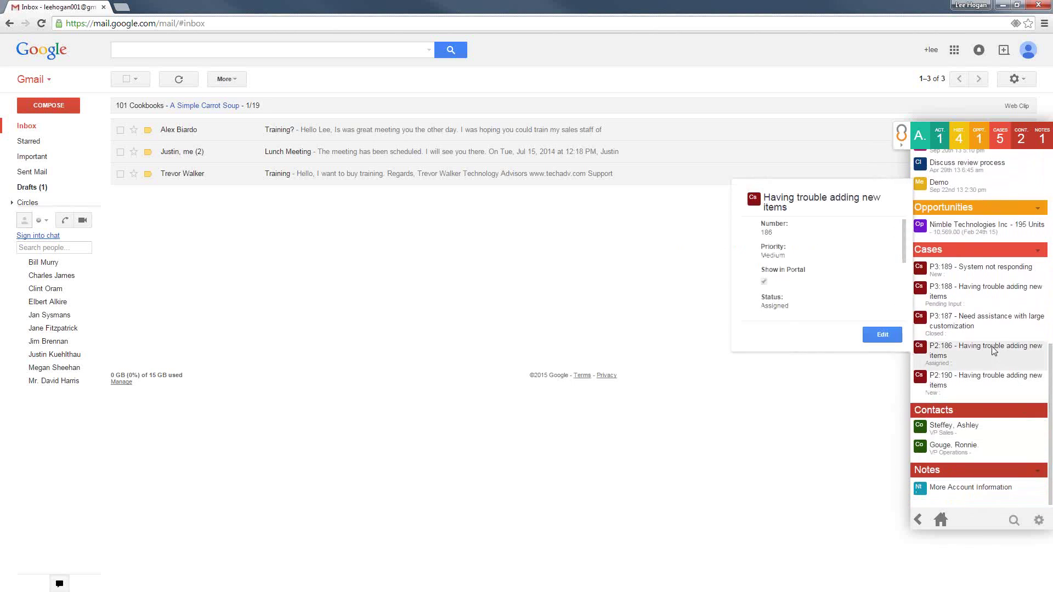
mouse_move(966, 237)
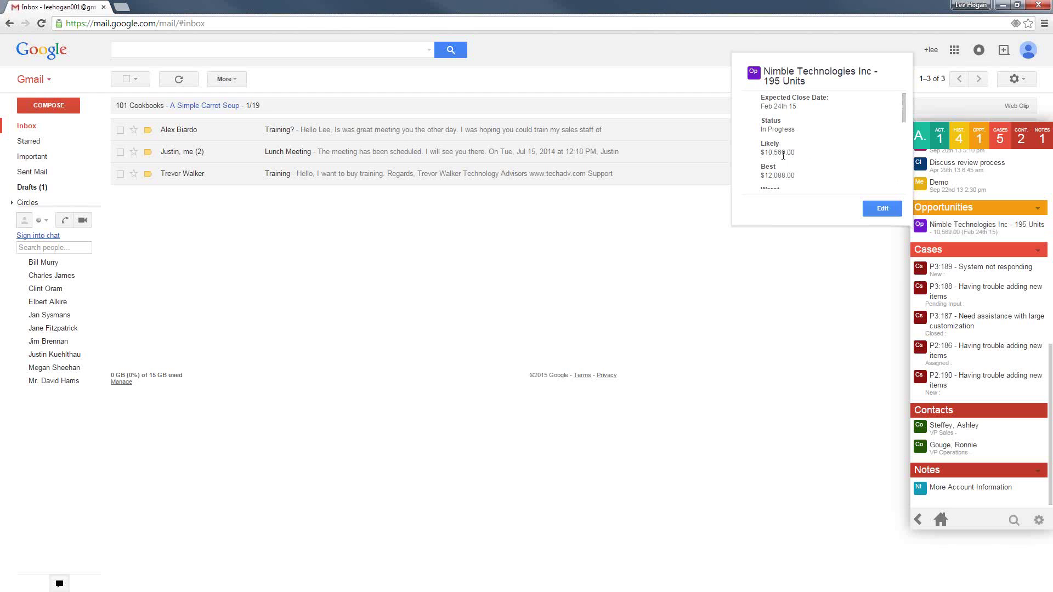
drag(904, 106, 897, 159)
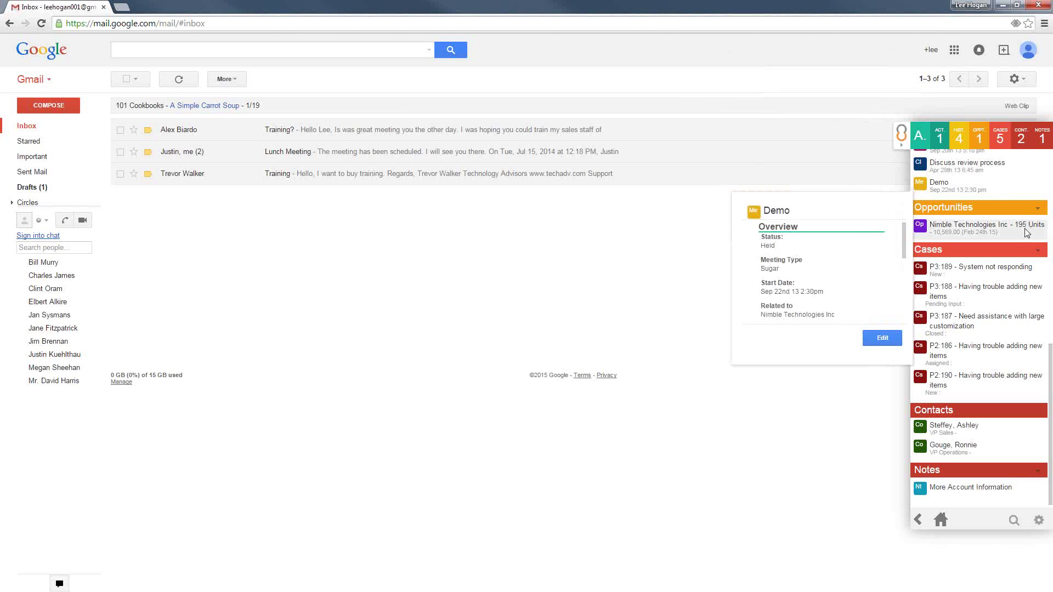
scroll(1018, 245, up, 4)
scroll(1018, 245, up, 5)
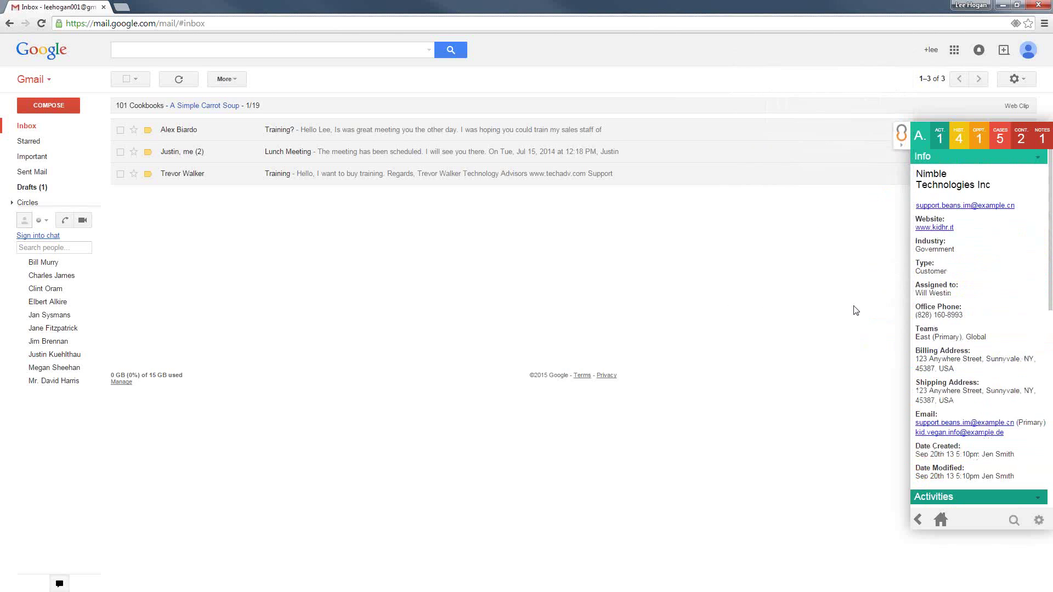
click(1037, 160)
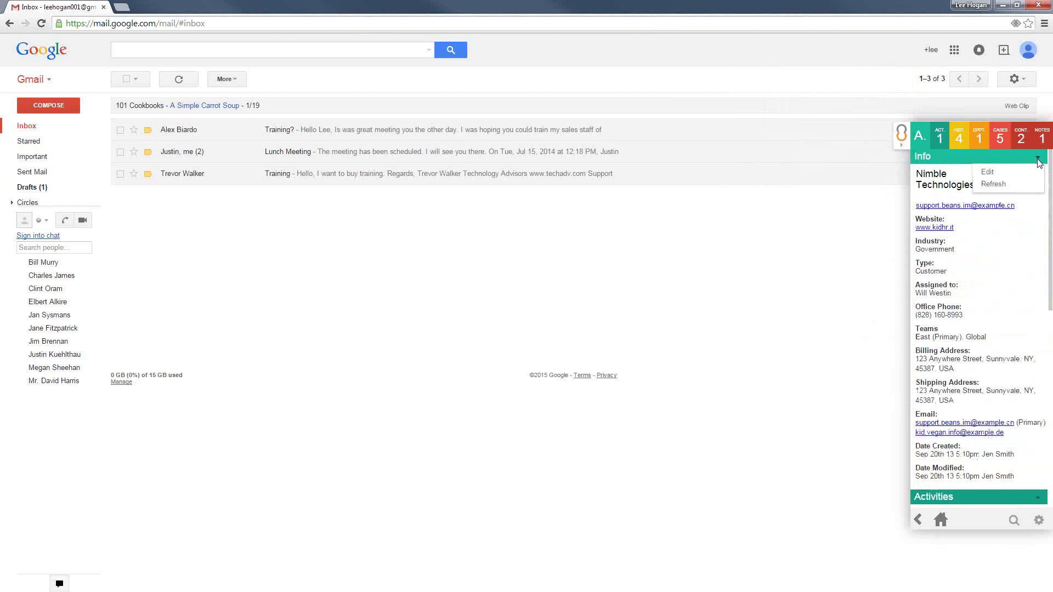
click(997, 178)
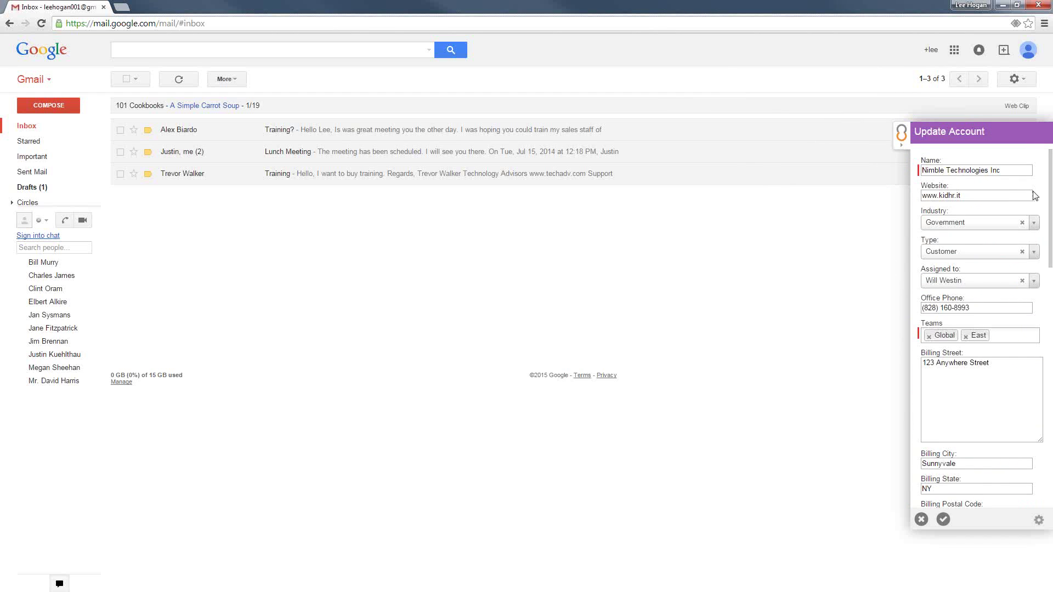
scroll(1035, 222, down, 2)
scroll(1011, 228, up, 1)
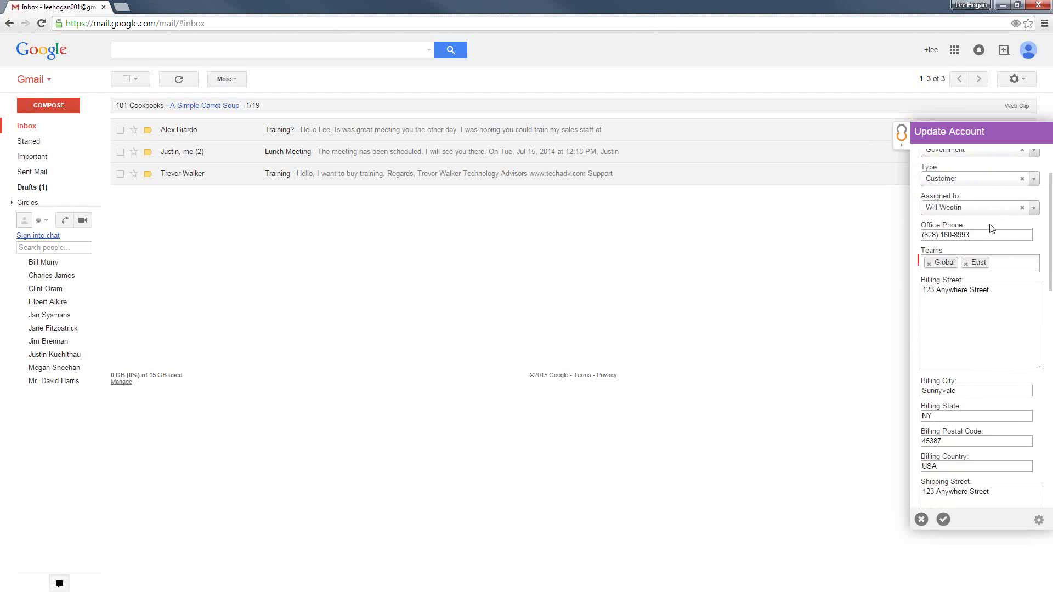
drag(981, 235, 849, 240)
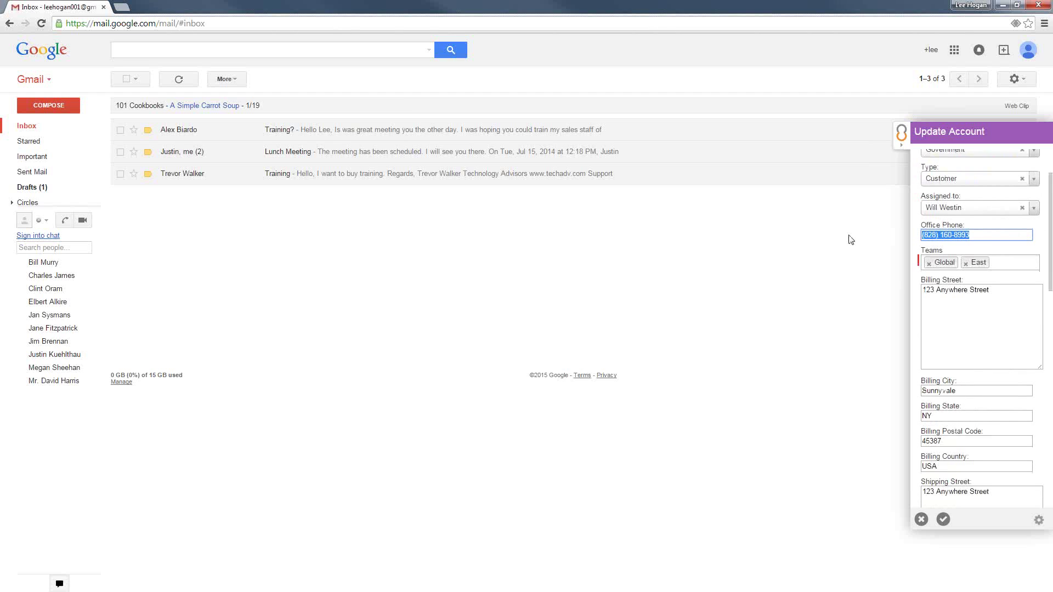
drag(943, 235, 993, 231)
key(BackSpace)
key(BackSpace)
text(847-6578)
click(943, 521)
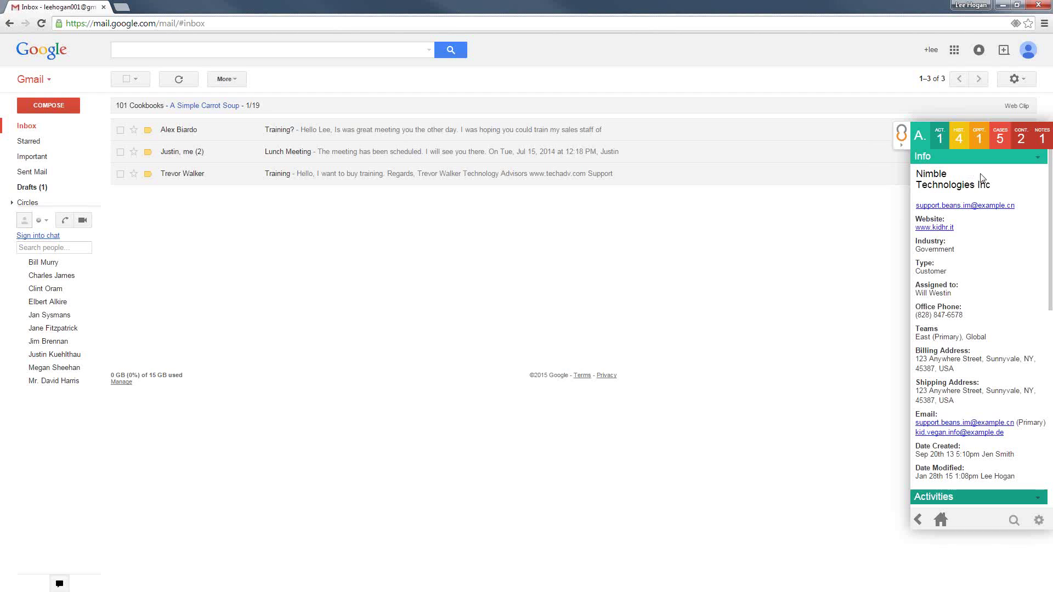
Return to the CRM home view and open the 'Training' email from the inbox
click(943, 521)
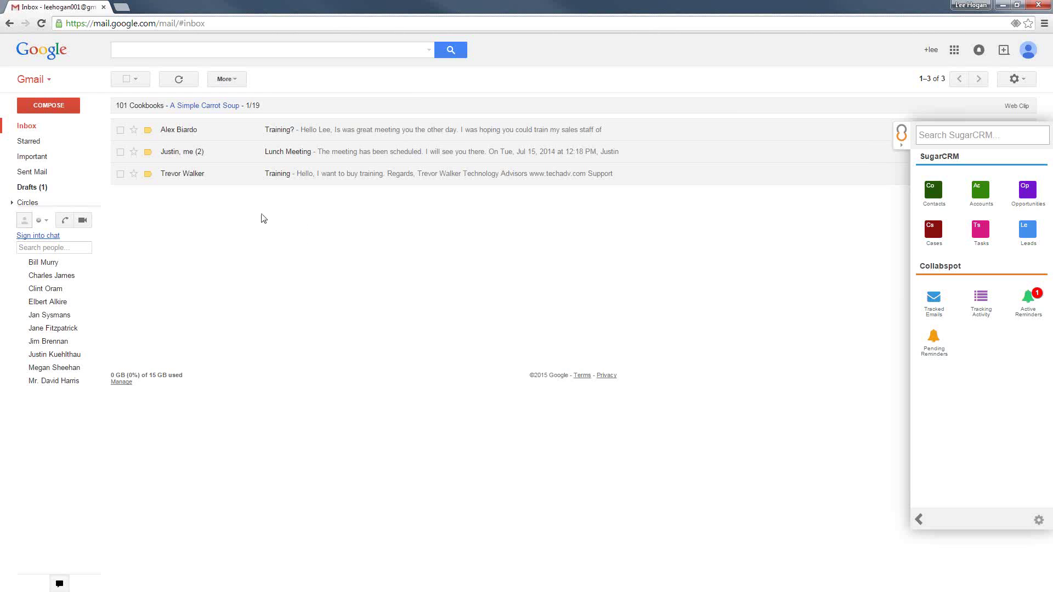
click(186, 181)
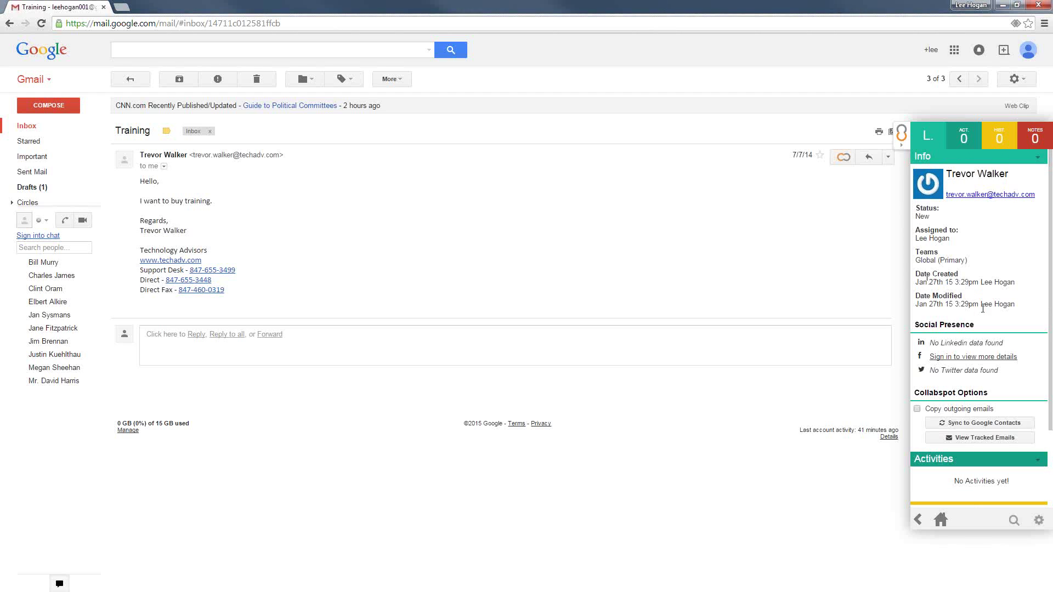
Confirm the sender's lead has no activities or notes, then show the email's SugarCRM actions
scroll(982, 308, down, 2)
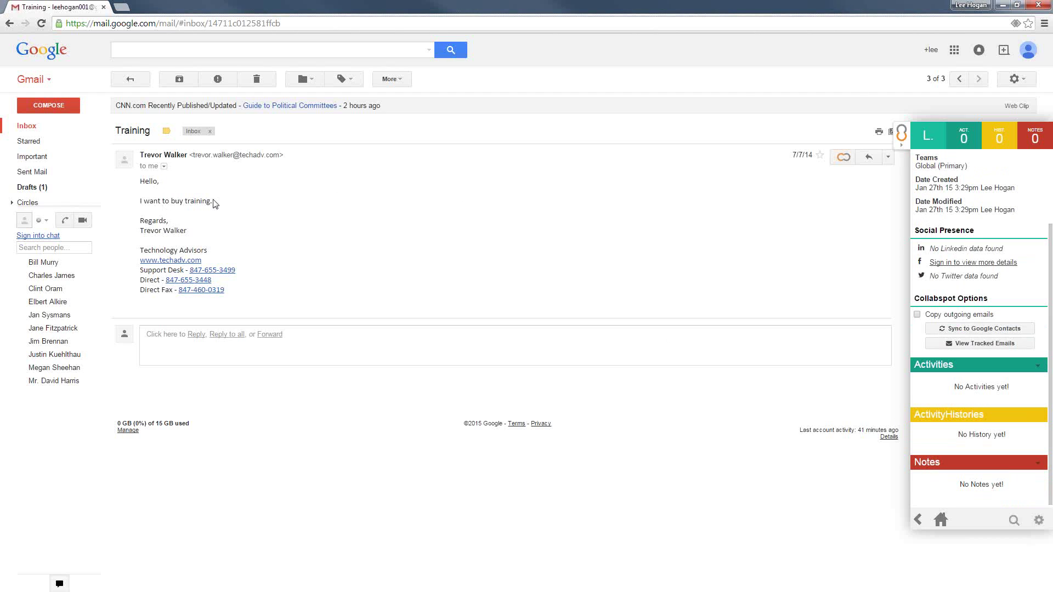
click(843, 161)
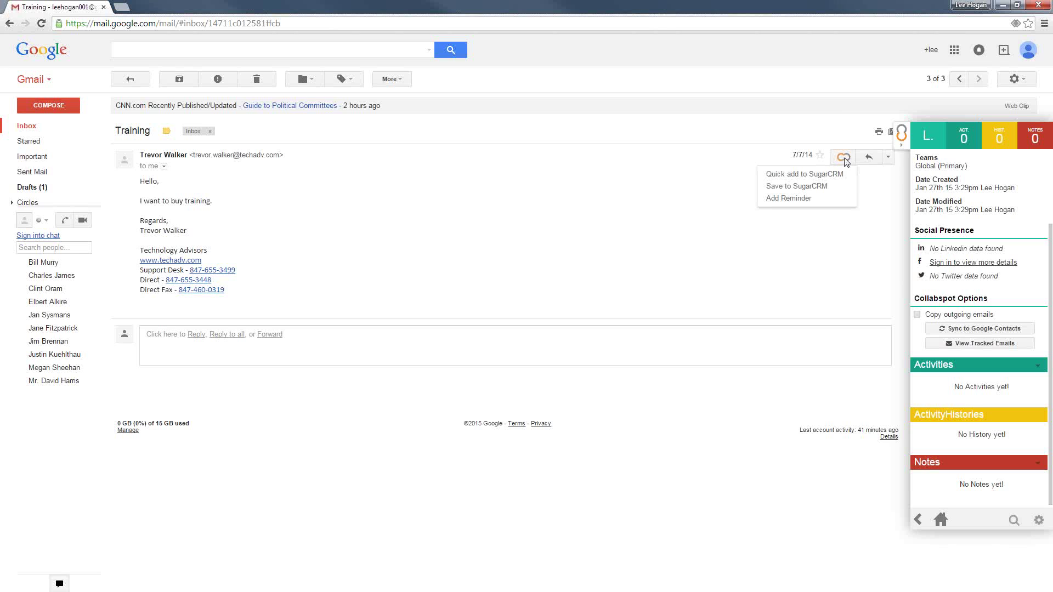
Log the Training email to SugarCRM with the sender's lead ticked under Related Entries
click(827, 187)
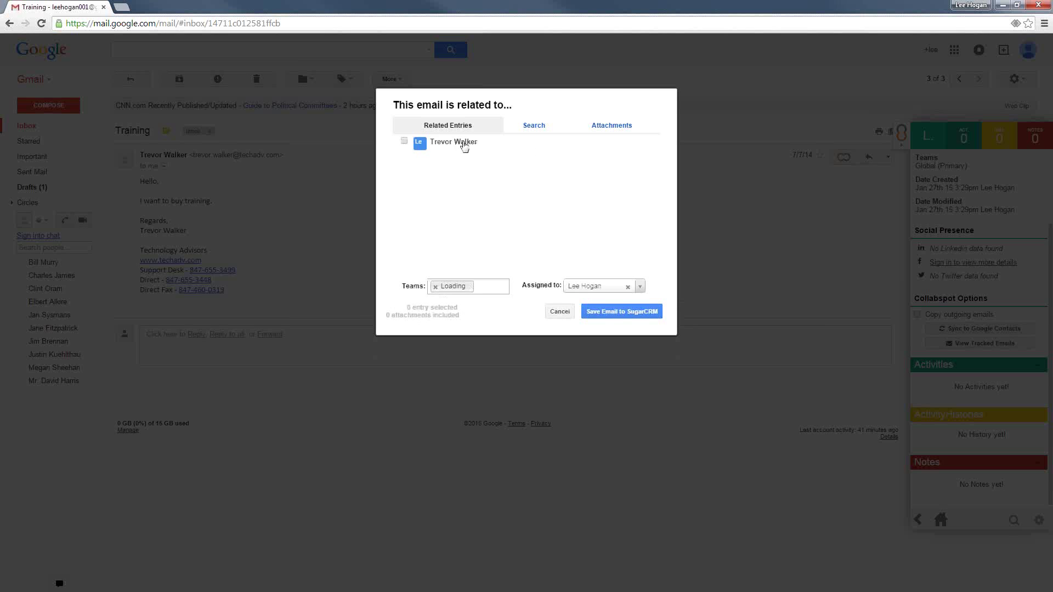
click(404, 141)
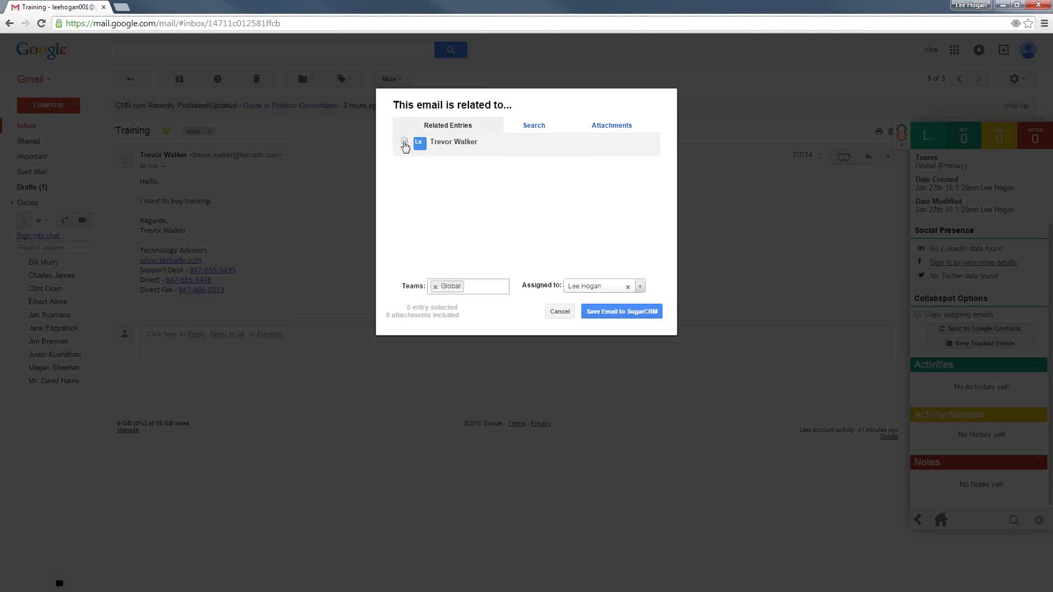
click(618, 311)
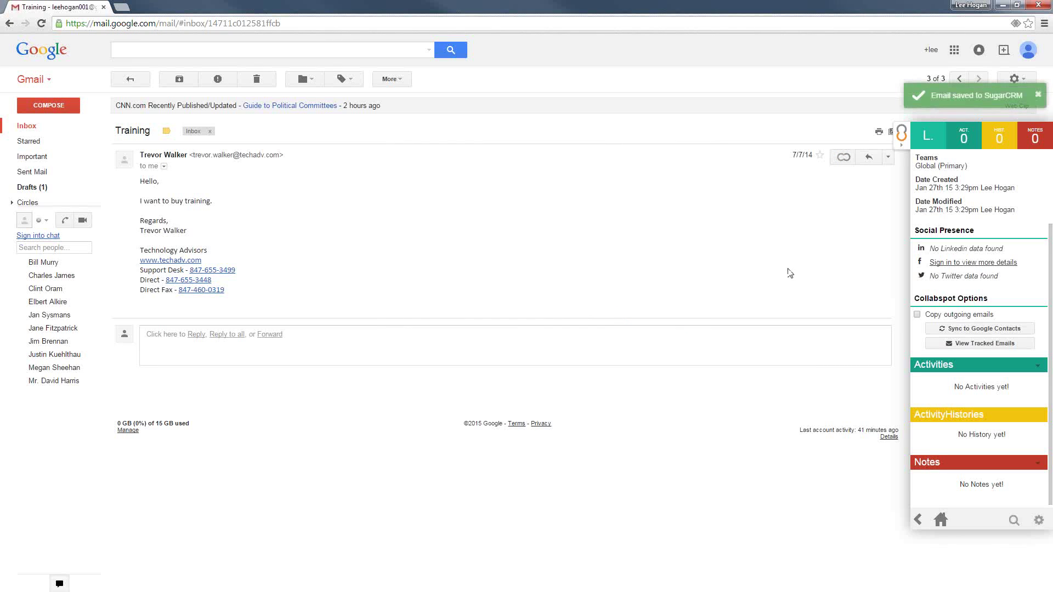
scroll(999, 203, up, 3)
Refresh the lead, preview the Training email in its Activity Histories, and choose Convert
click(1037, 158)
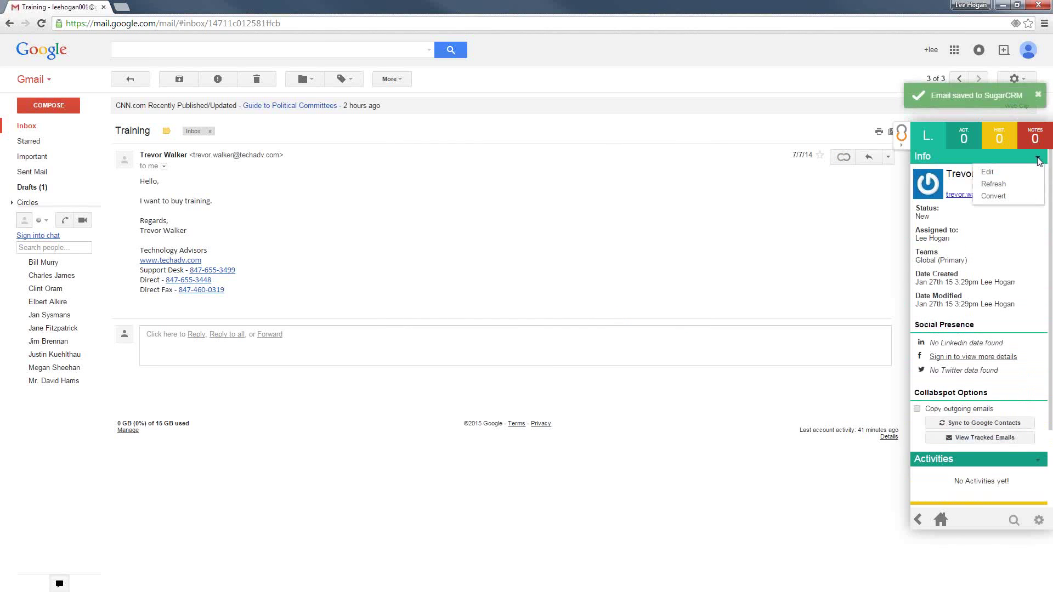
click(1012, 185)
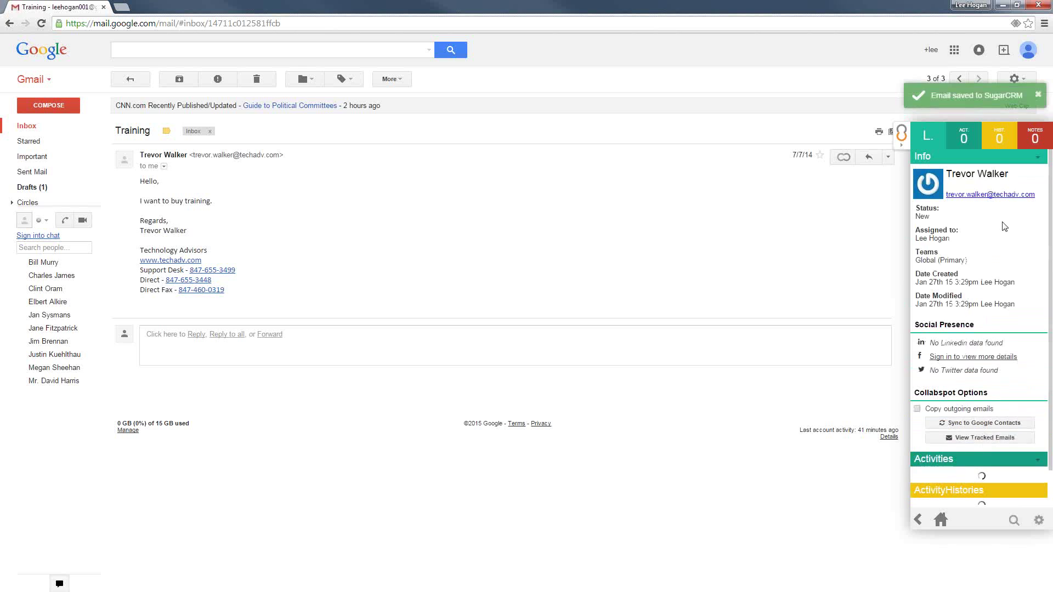
scroll(988, 241, down, 1)
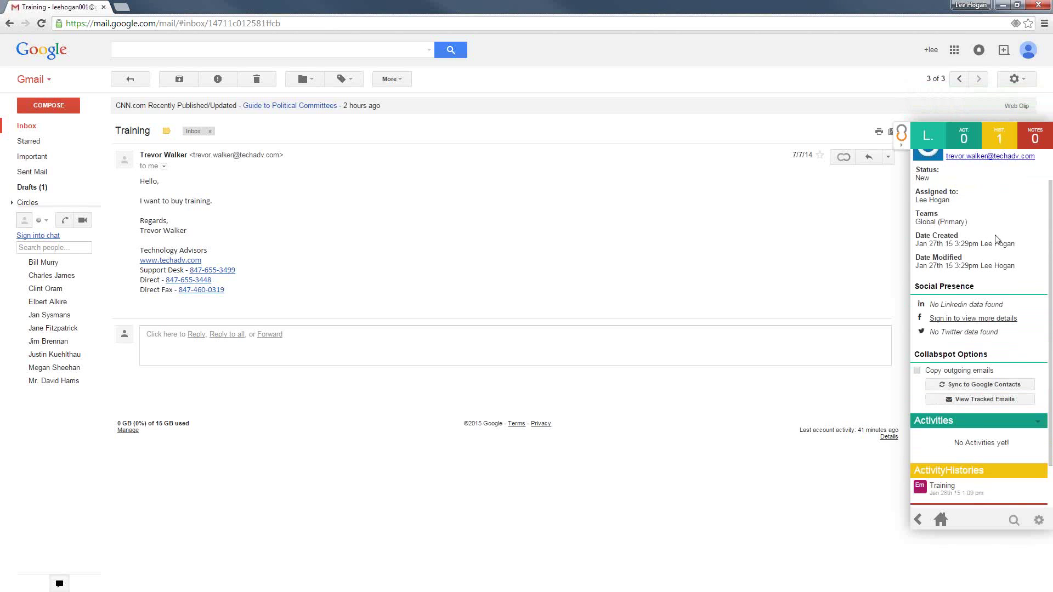
scroll(995, 236, down, 1)
click(939, 446)
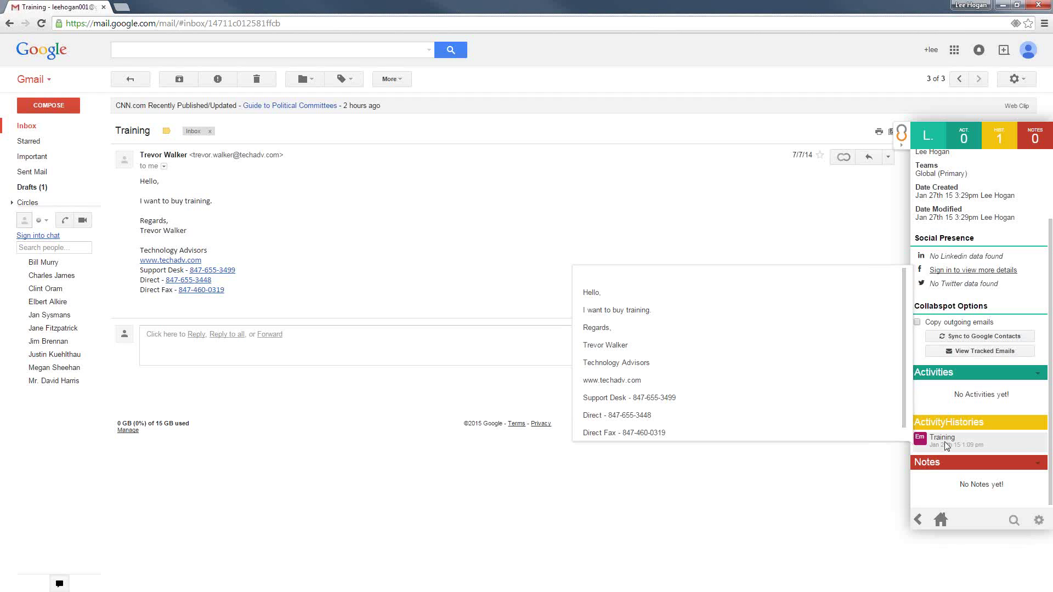
scroll(979, 420, up, 2)
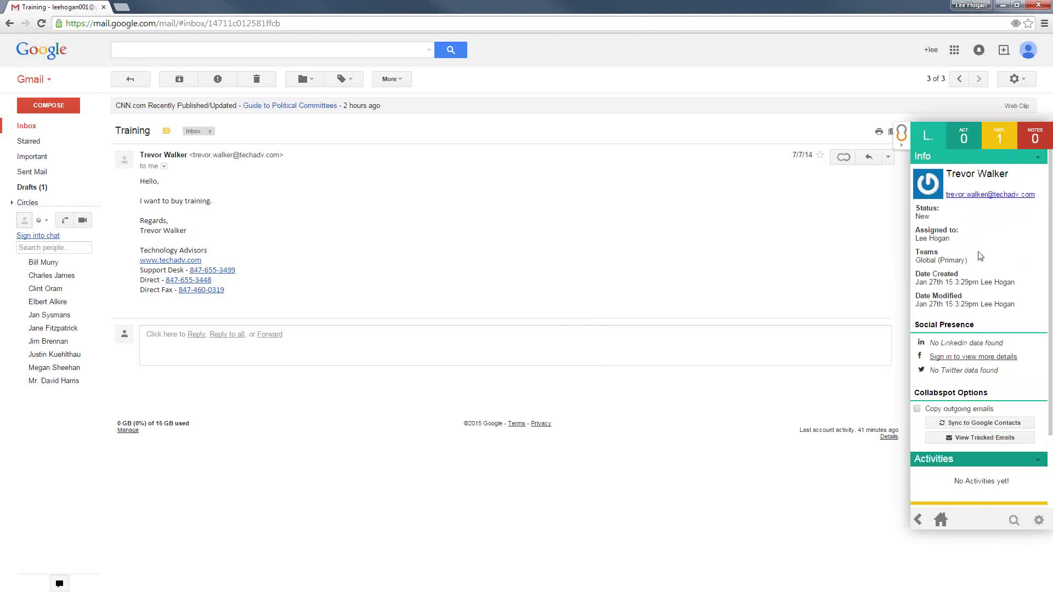
click(1037, 157)
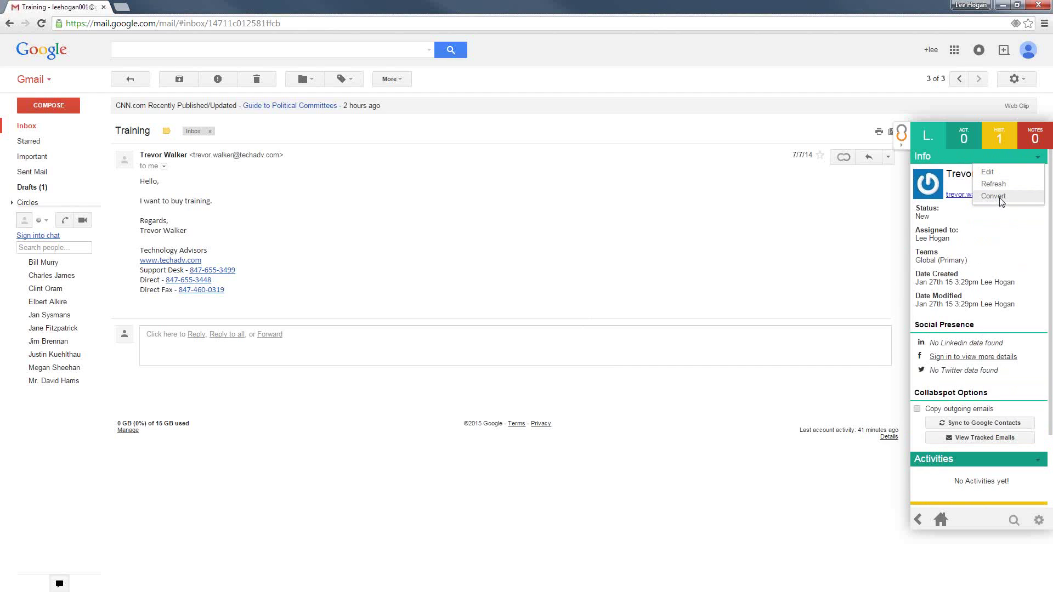
click(1000, 201)
Create a new contact for the lead conversion
click(1030, 181)
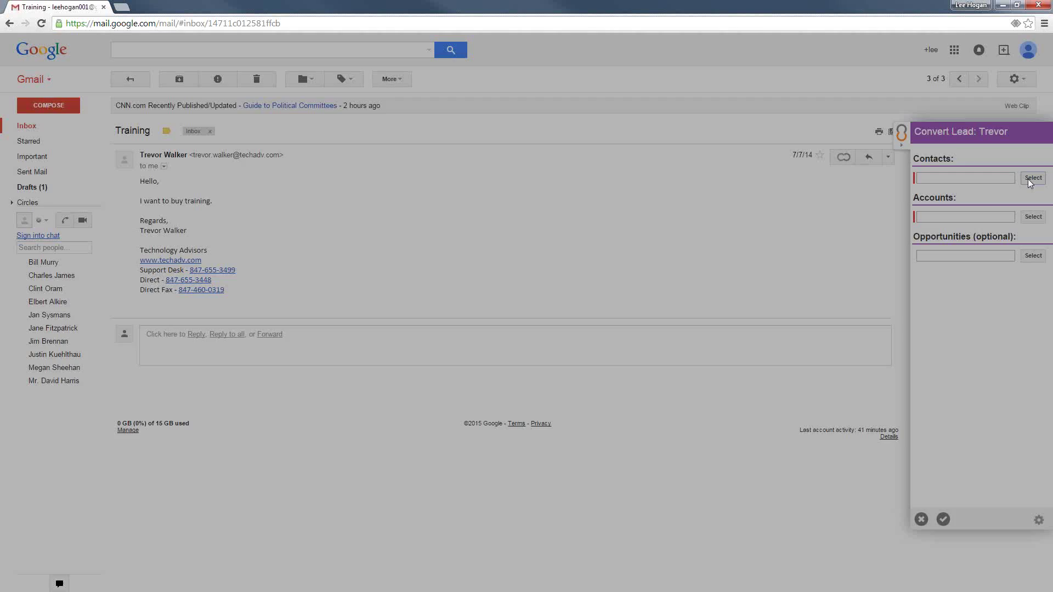
click(429, 116)
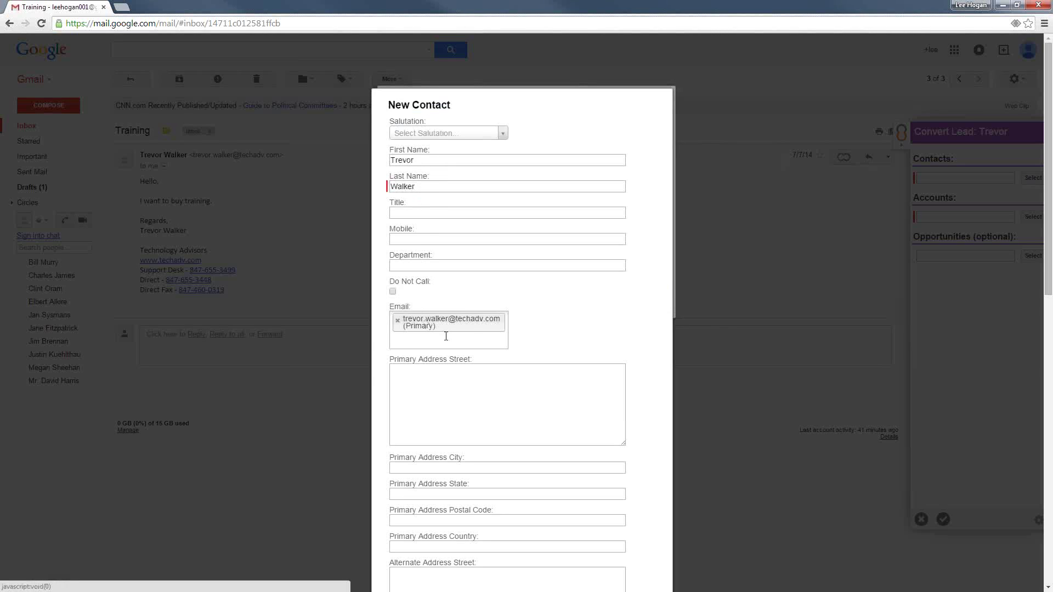
scroll(597, 324, down, 10)
scroll(598, 318, down, 2)
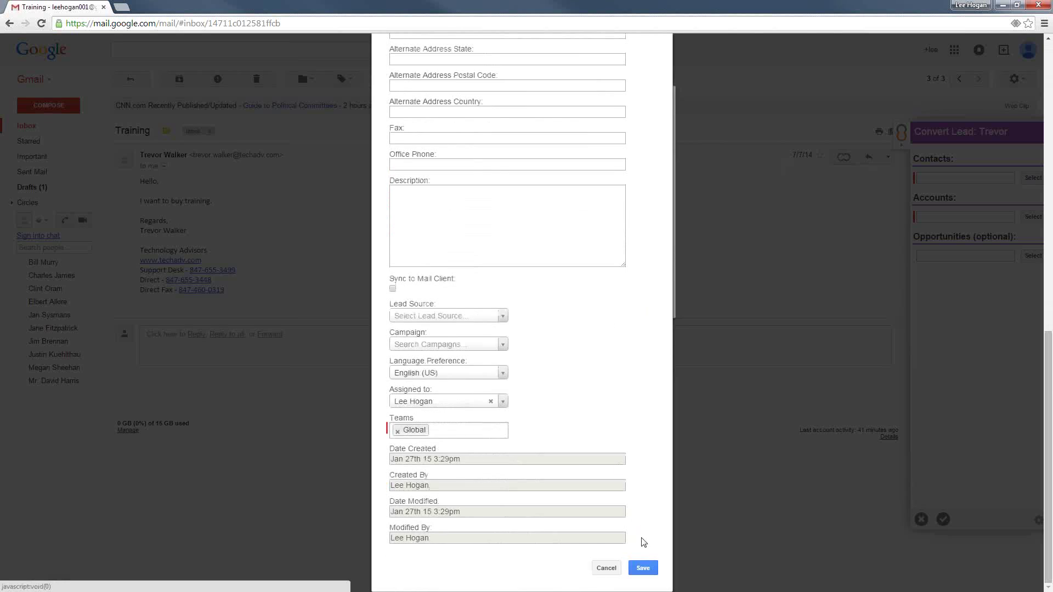
click(641, 568)
Associate the account Technology Advisors, Inc., found by searching 'tech'
click(1033, 223)
text(tech)
key(Return)
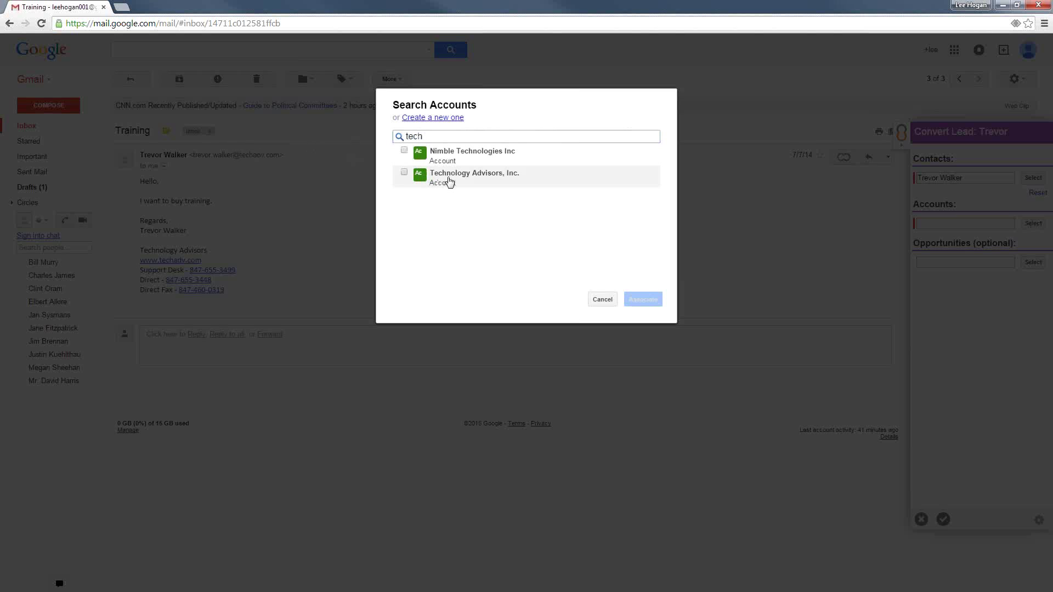
click(449, 181)
click(639, 299)
Create the new opportunity 'Training Opportunity' and complete the lead conversion
click(1033, 269)
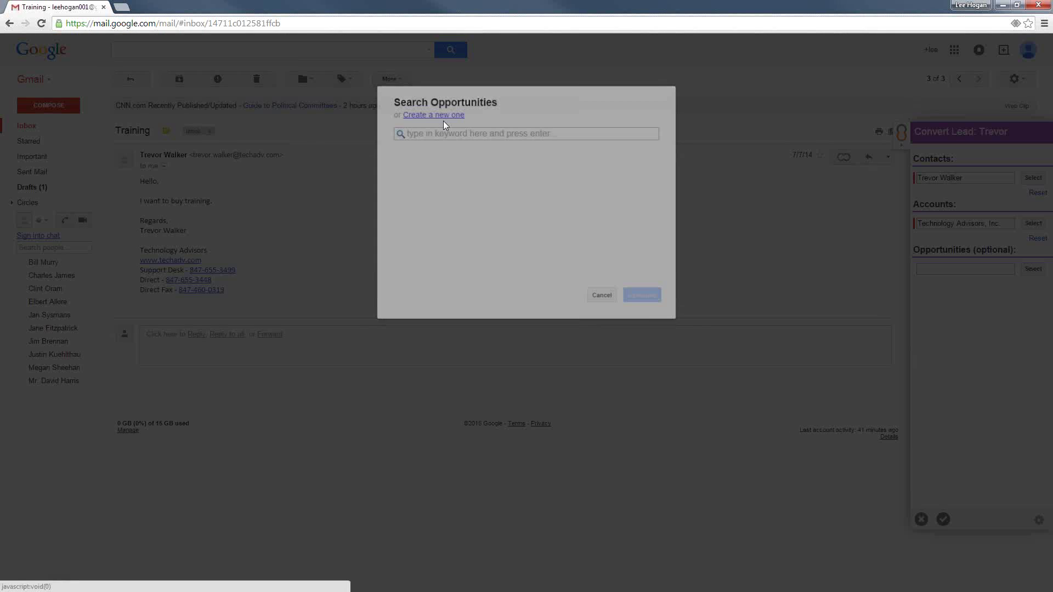
click(443, 119)
text(Training Opportunity)
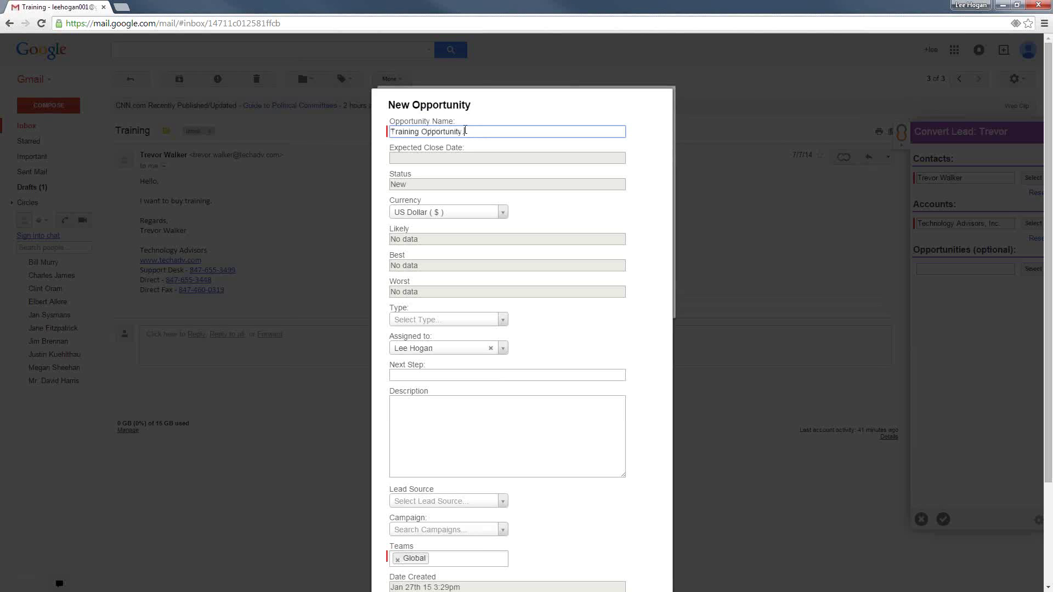
scroll(482, 324, down, 3)
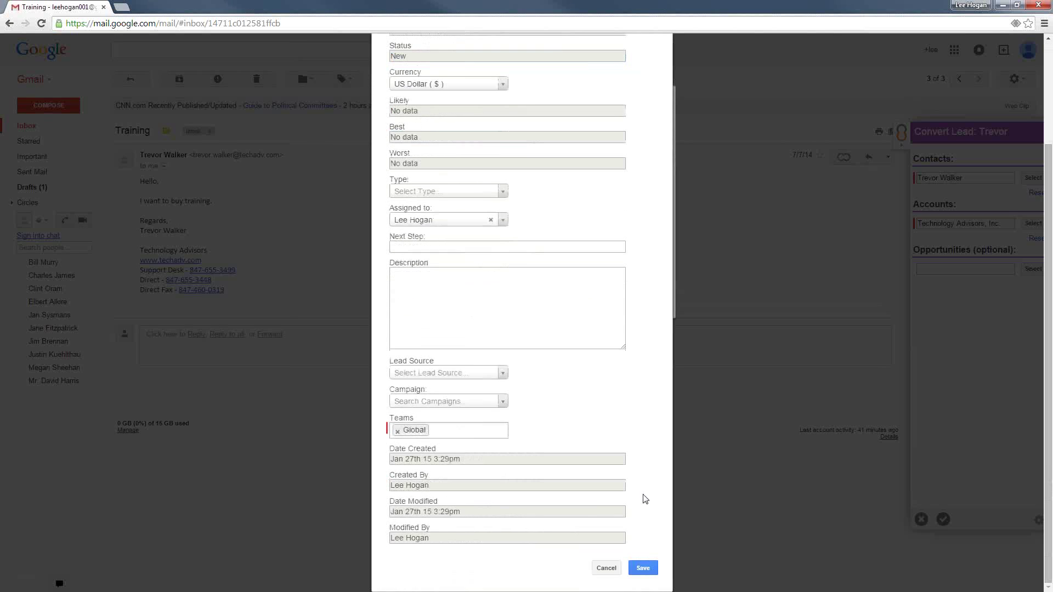
click(643, 568)
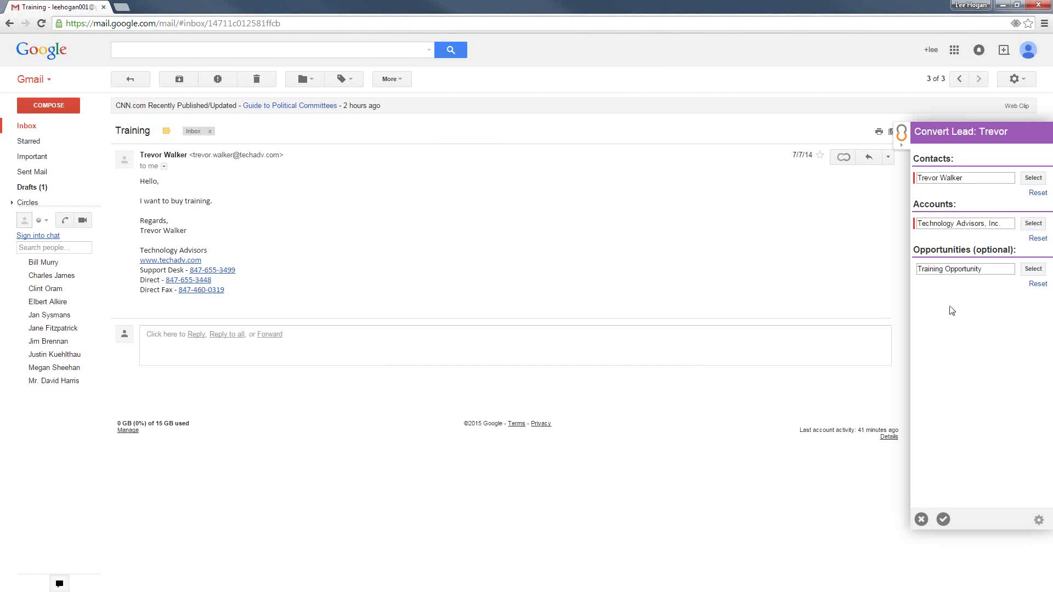
click(942, 520)
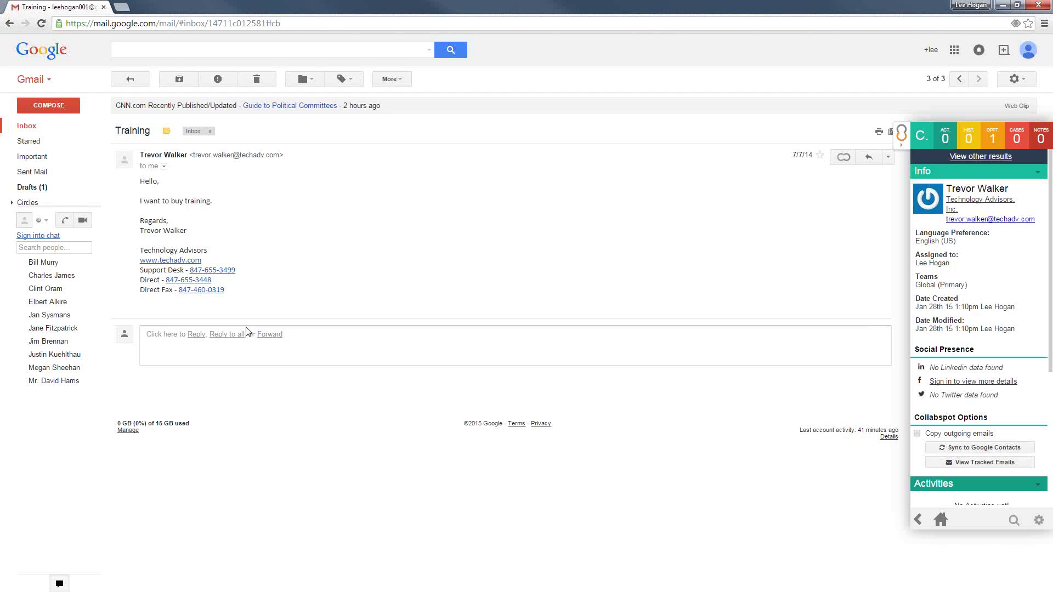
Start a reply-all to the Training email in Gmail
click(228, 335)
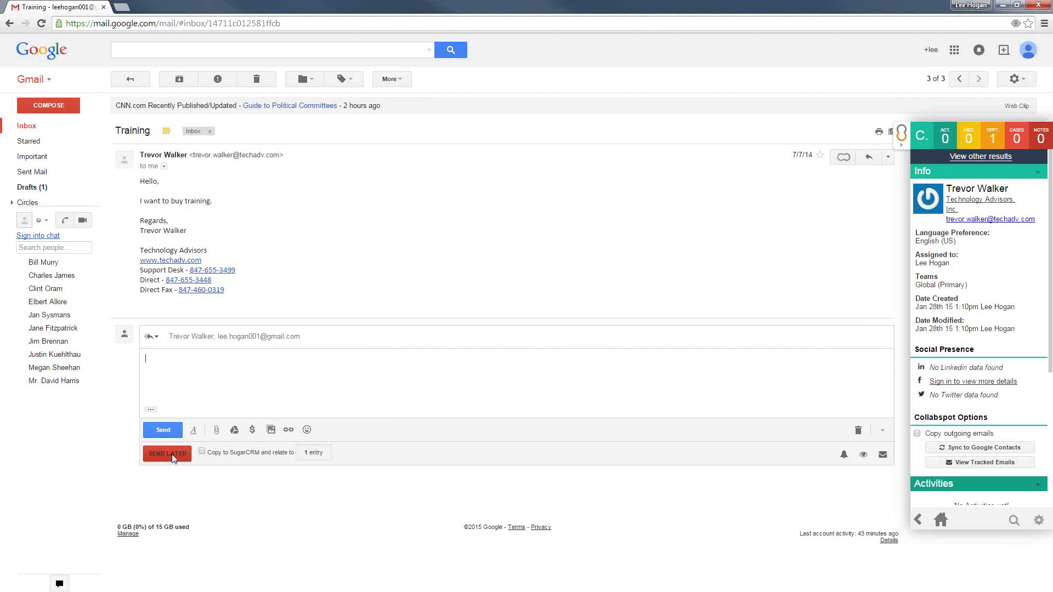
Set the reply to be copied to SugarCRM and untick its existing related record
click(203, 453)
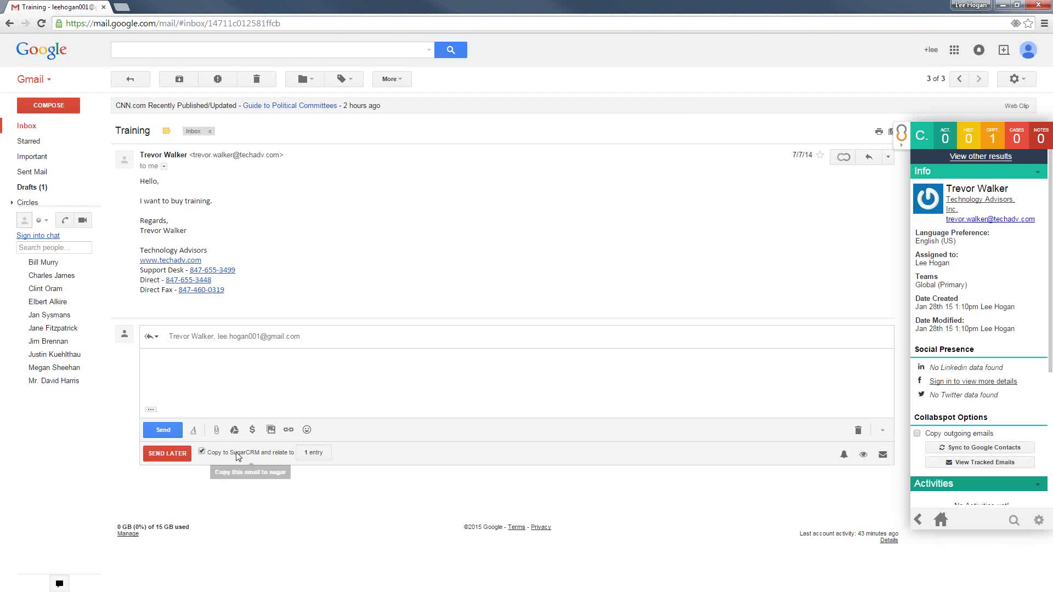
click(317, 456)
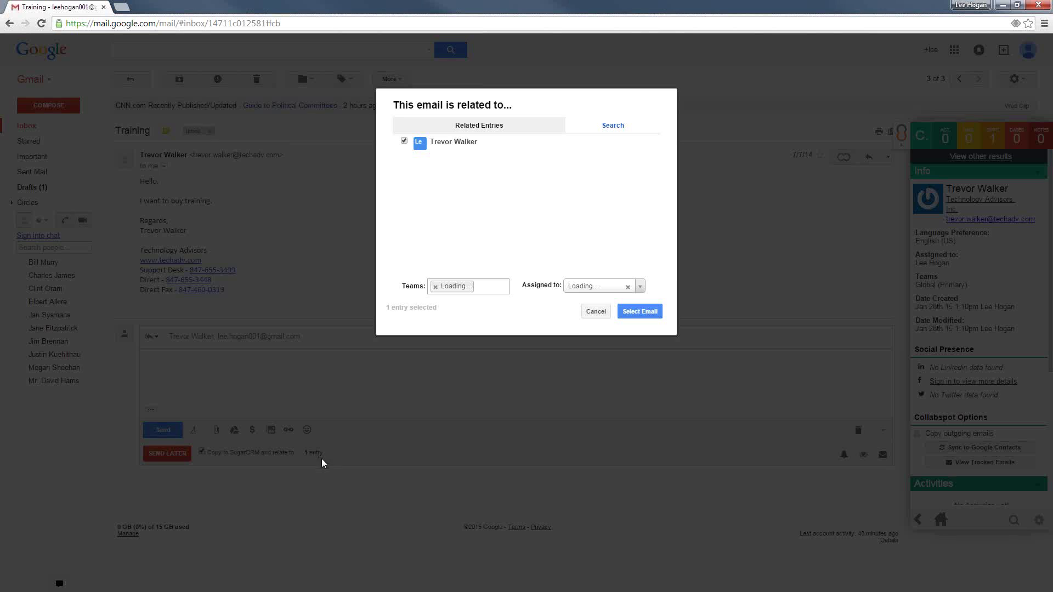
click(404, 141)
Search for the sender by name and relate the reply to their contact record
click(602, 128)
click(472, 142)
text(t)
key(BackSpace)
text(trevor)
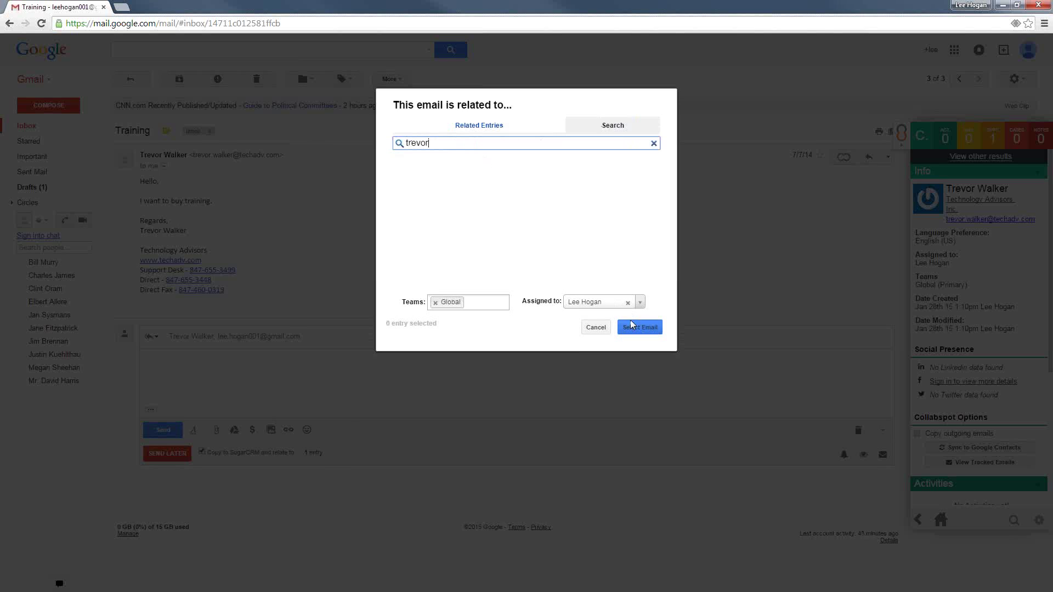
key(Return)
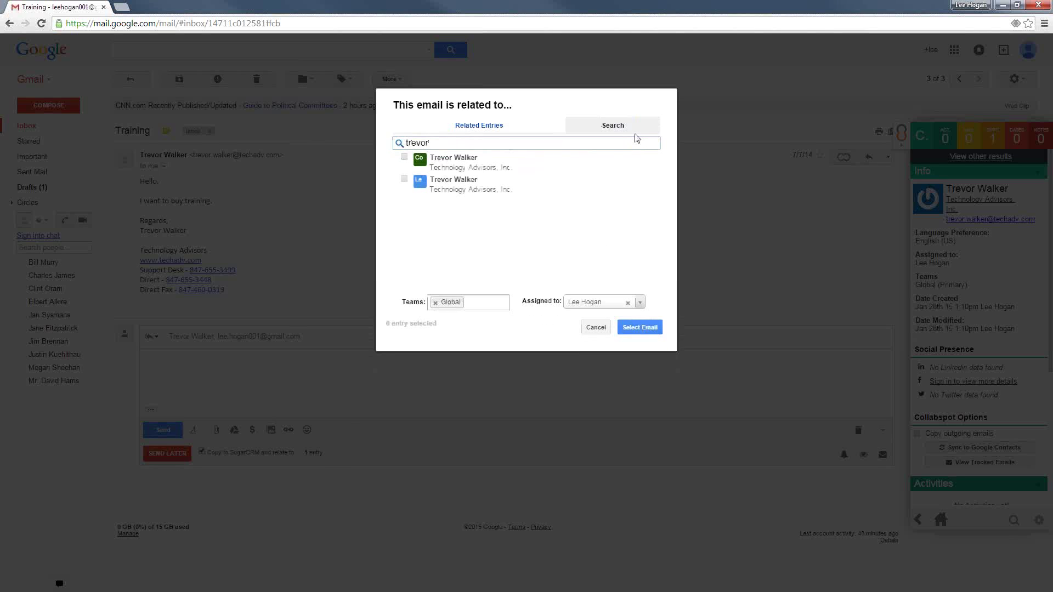
click(404, 158)
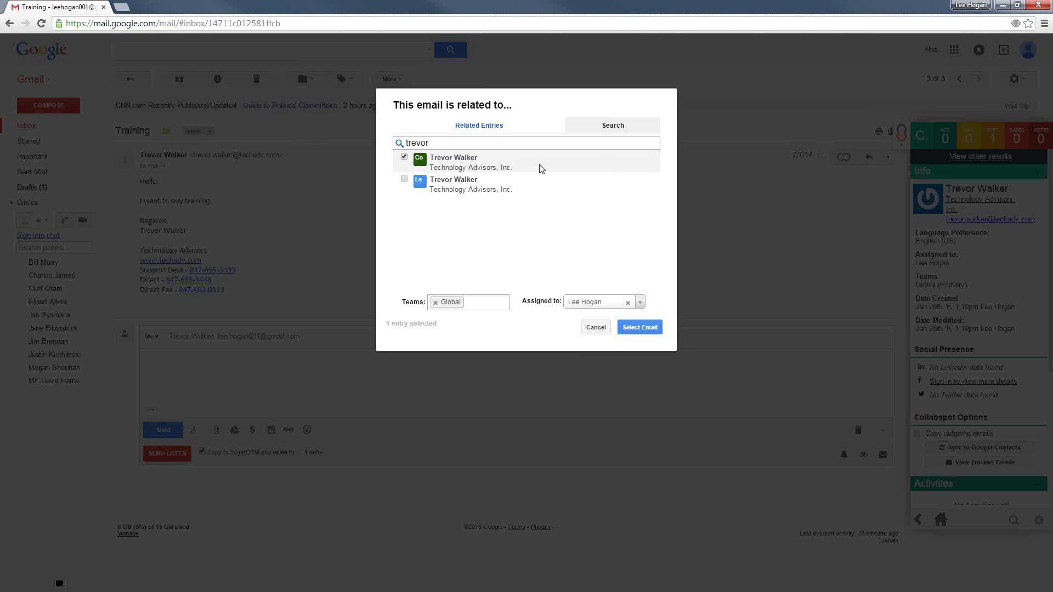
Search 'training opp', tick Training Opportunity, and confirm the related records
click(653, 143)
text(training opp)
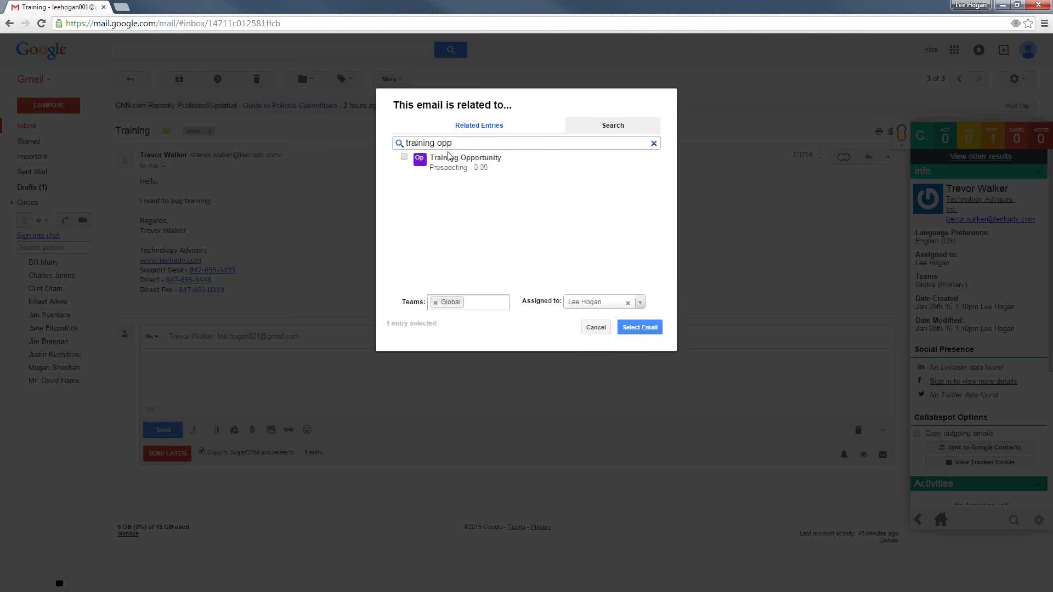
click(404, 158)
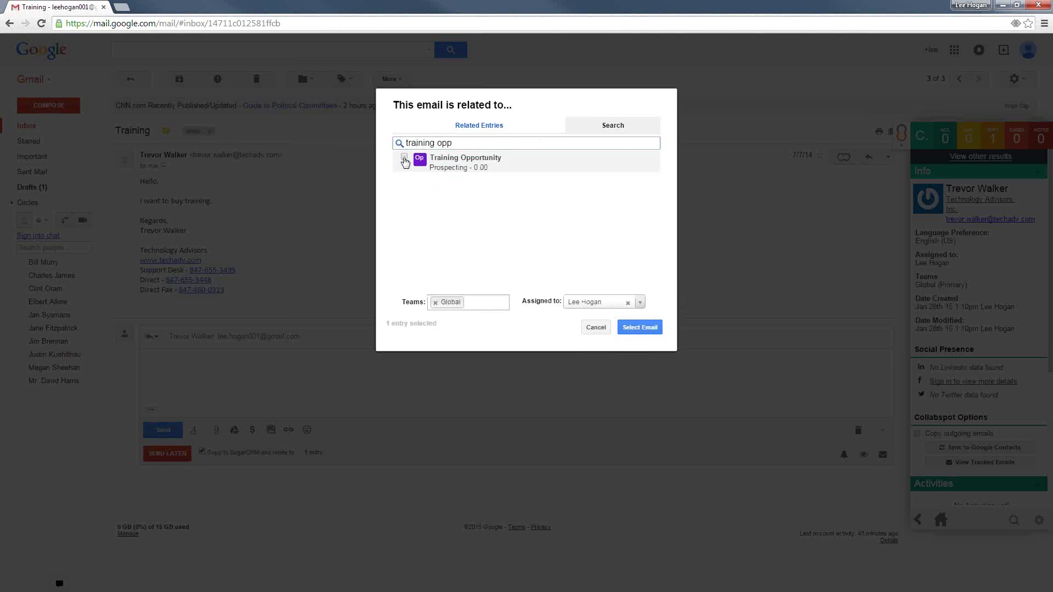
click(646, 329)
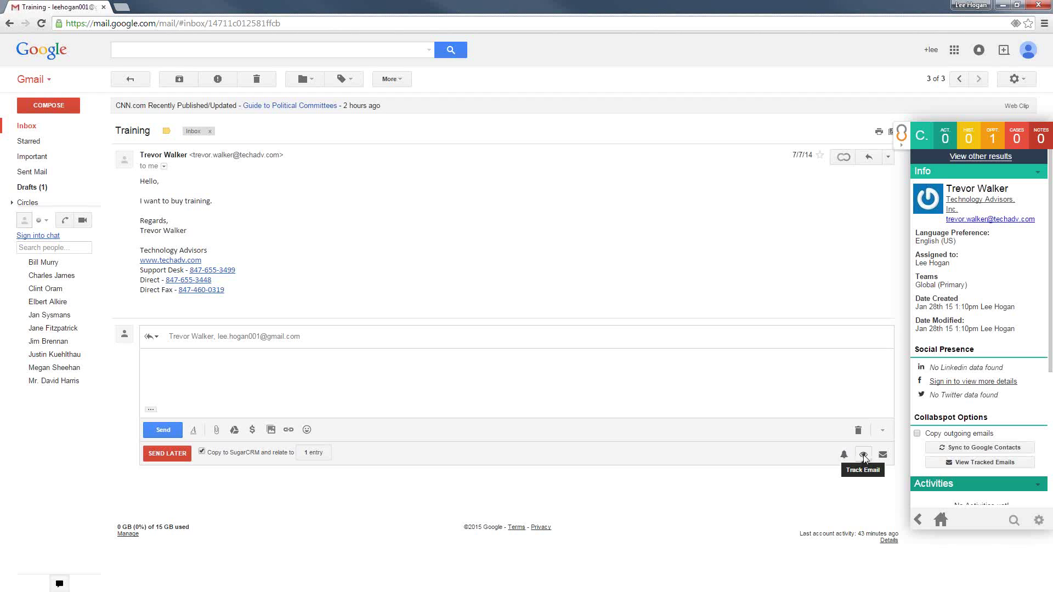
Turn on open tracking and fill the reply with the Request For Training template
click(863, 455)
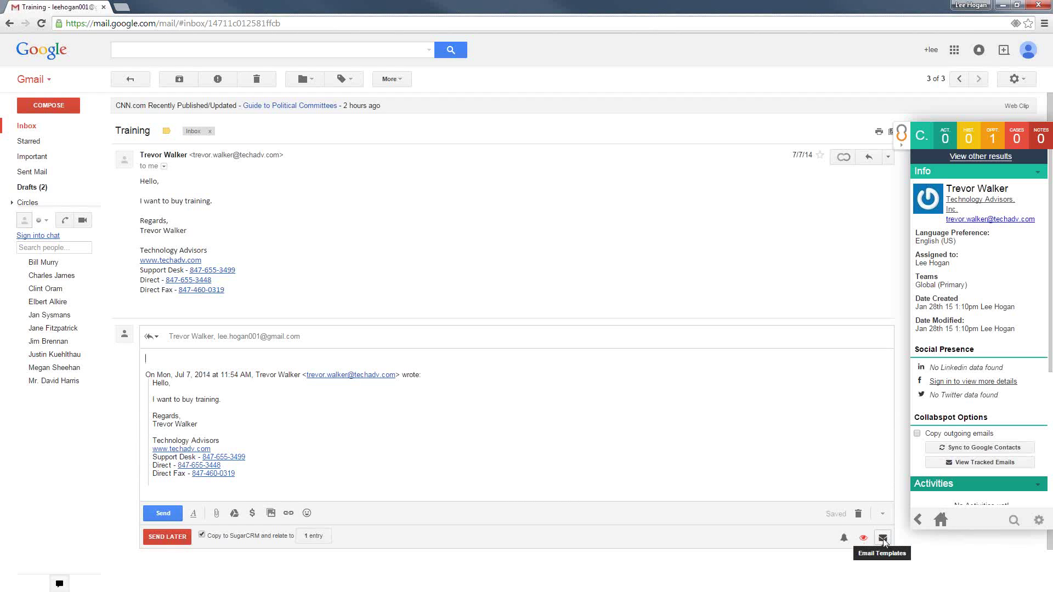
click(883, 540)
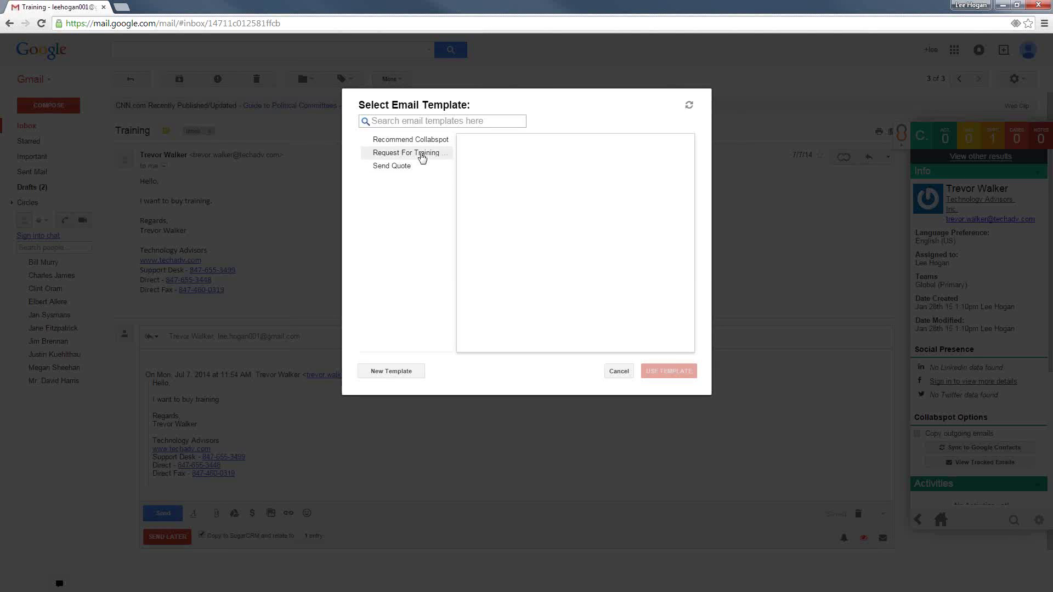
click(421, 159)
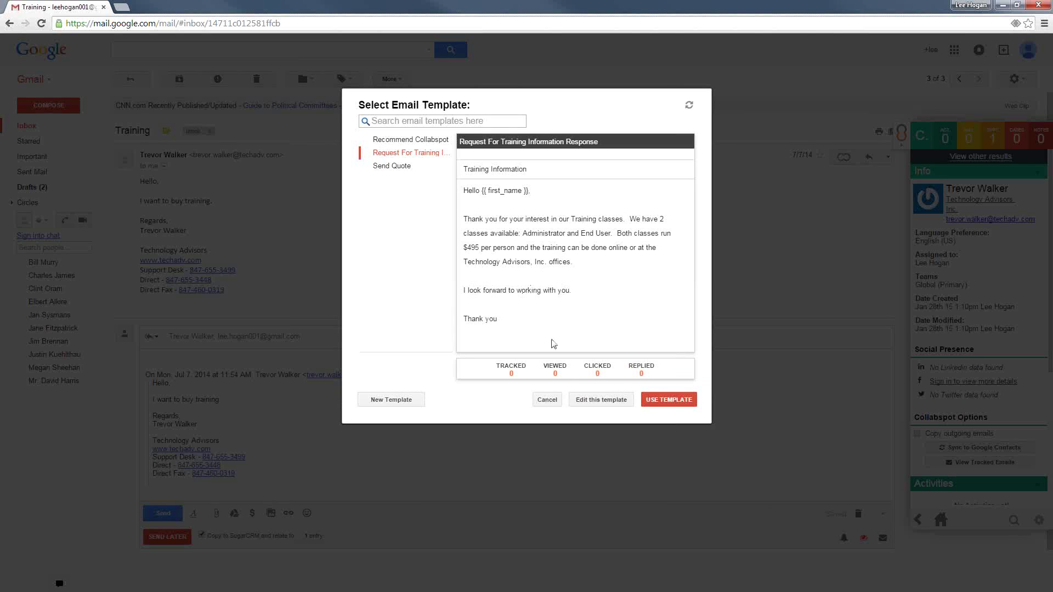
click(667, 402)
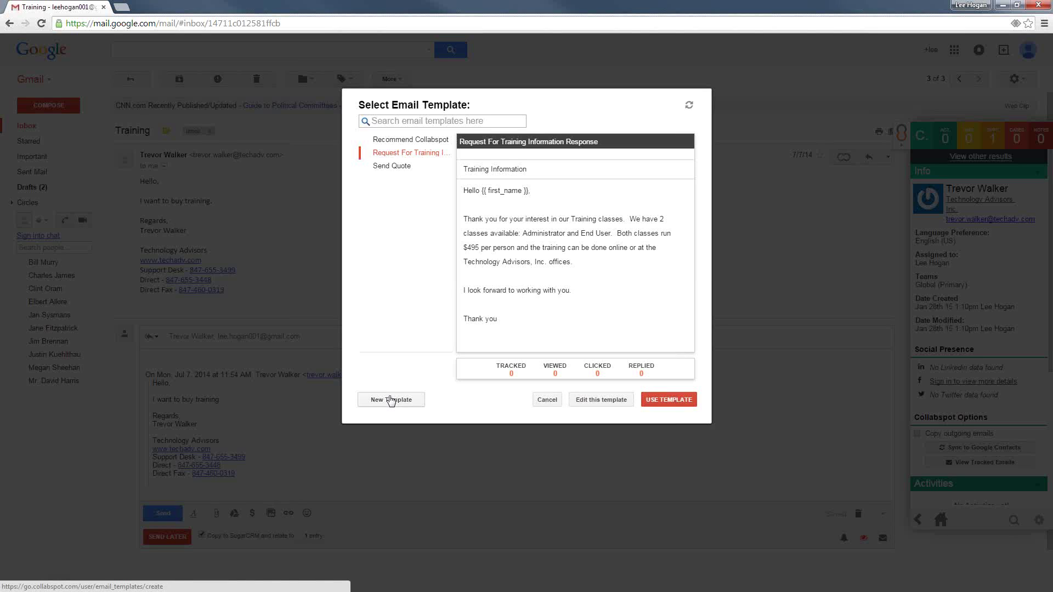
click(672, 396)
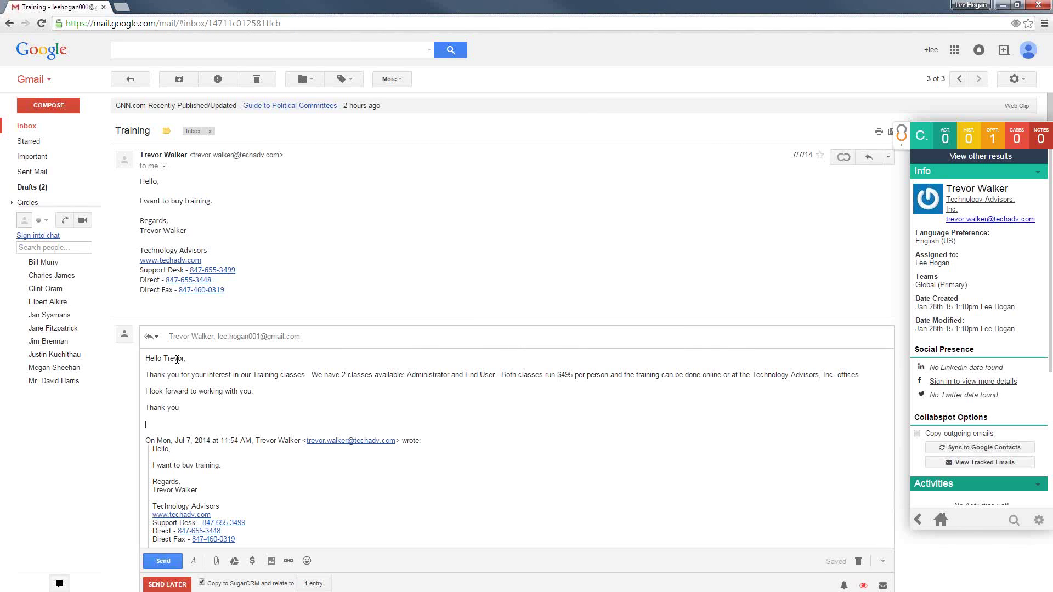
Add a comma after 'Thank you', sign with the sender's name, and send the reply
text(,)
click(162, 561)
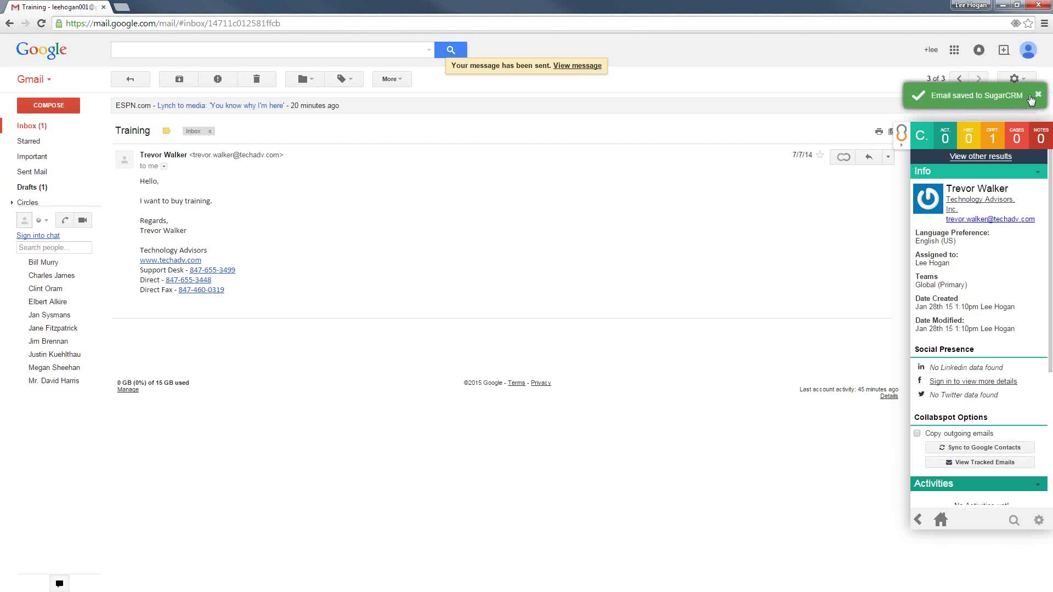
click(1040, 173)
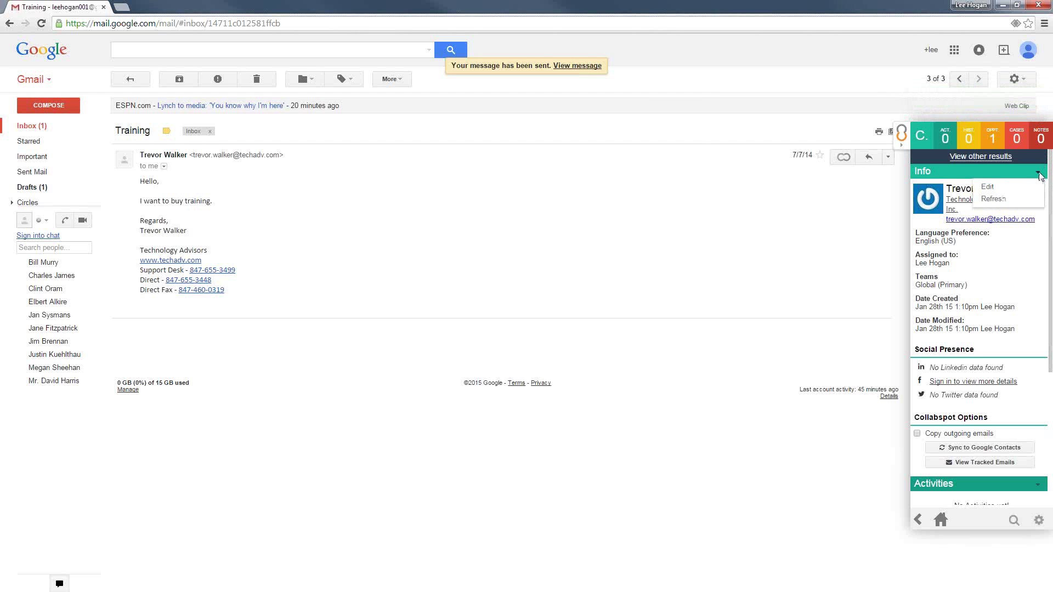
click(1007, 199)
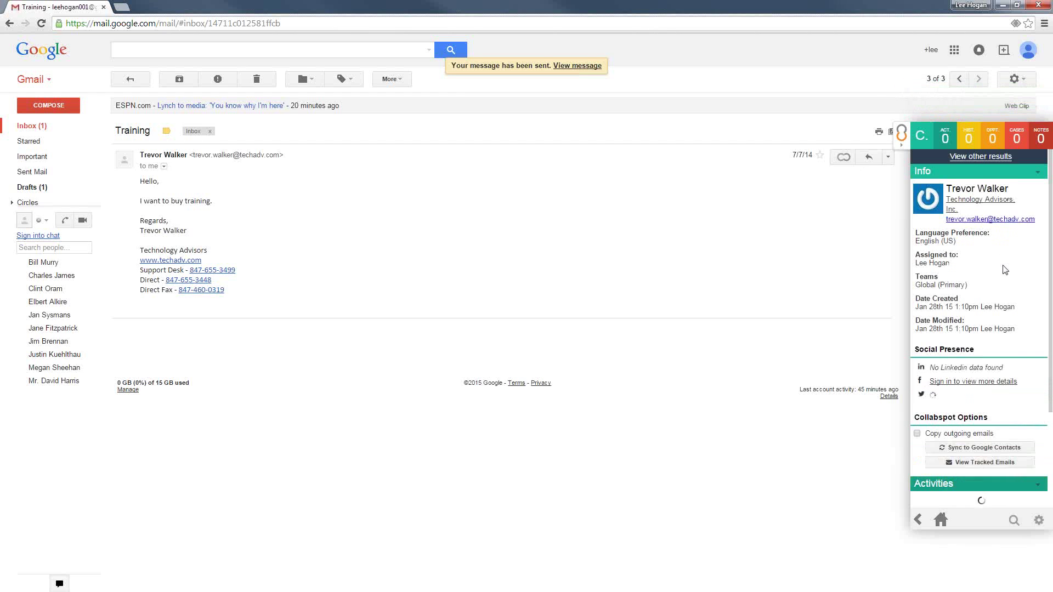
scroll(1006, 272, down, 3)
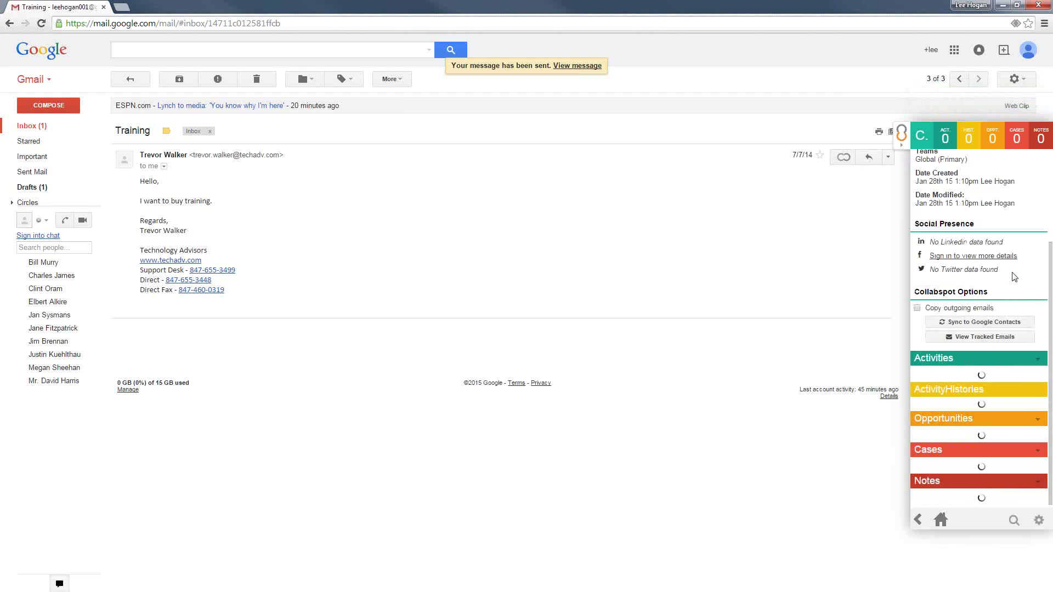
scroll(1005, 275, down, 2)
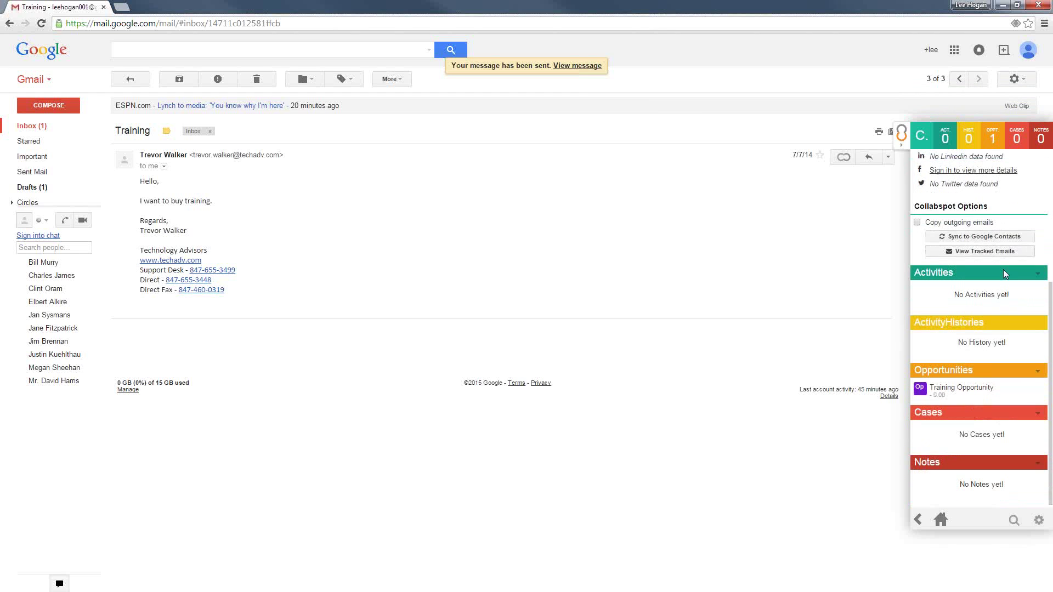
mouse_move(945, 395)
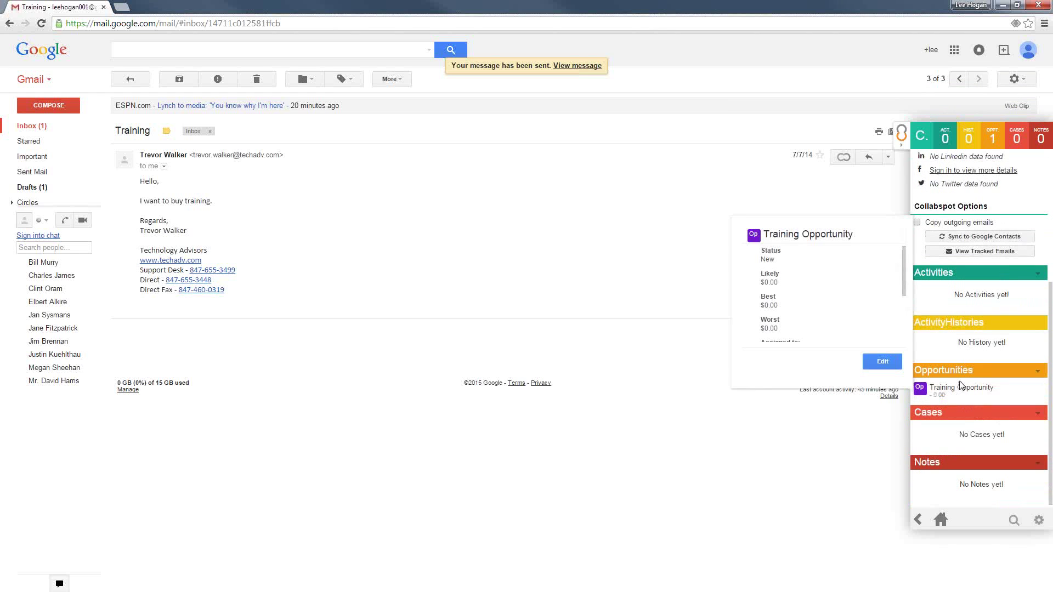
scroll(958, 389, up, 5)
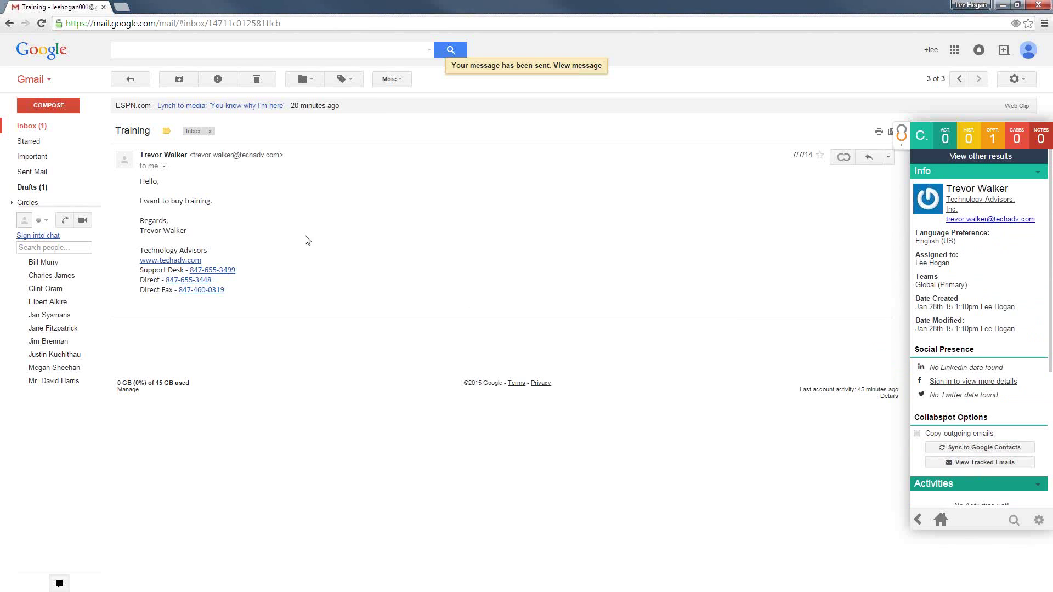
Open the sent Training Information email and add a SugarCRM reminder for 1 week later
click(45, 128)
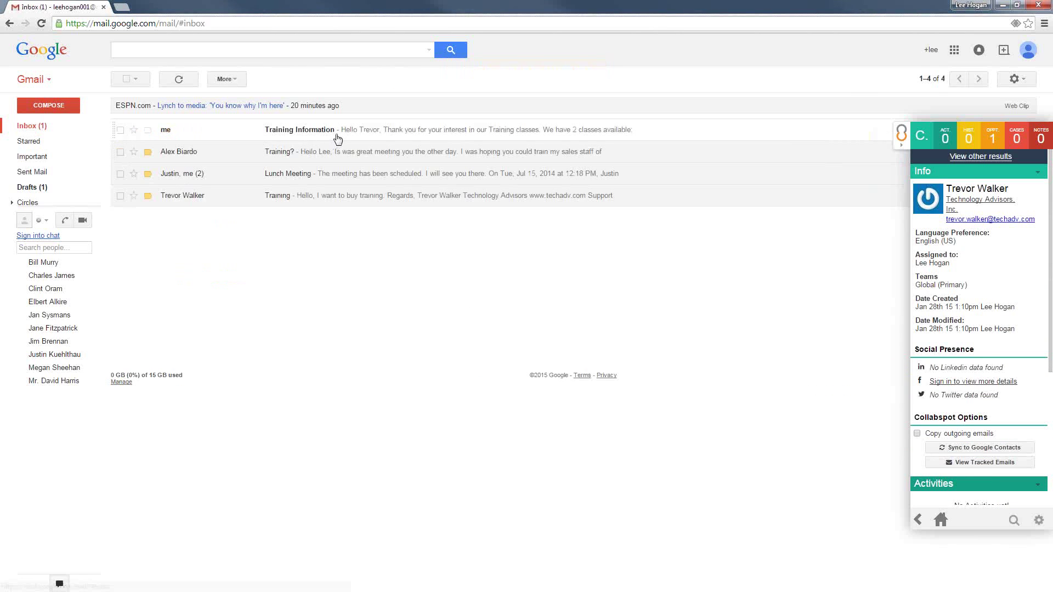
click(337, 137)
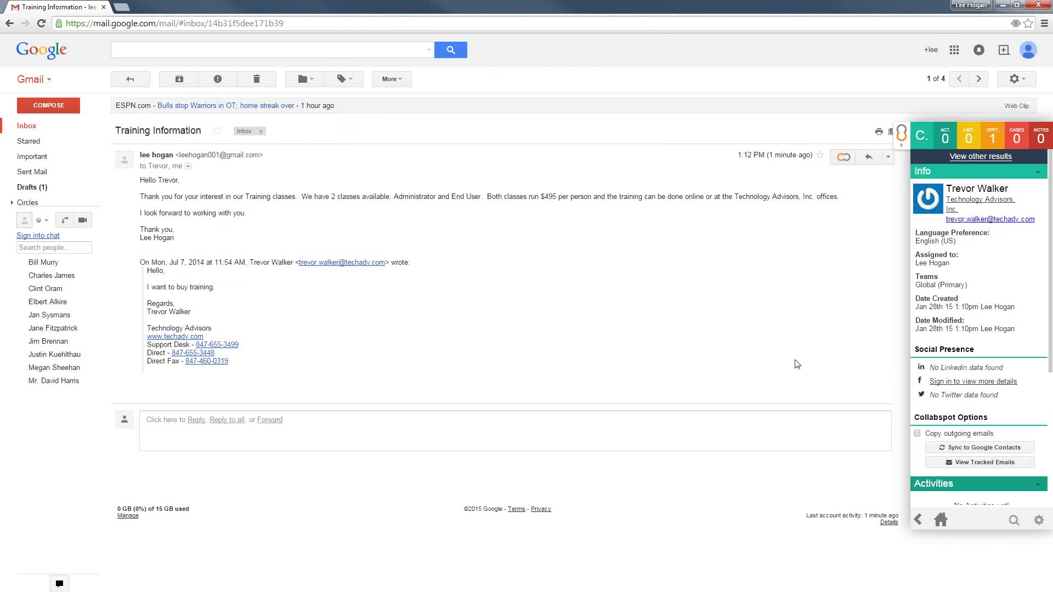
click(847, 157)
click(797, 198)
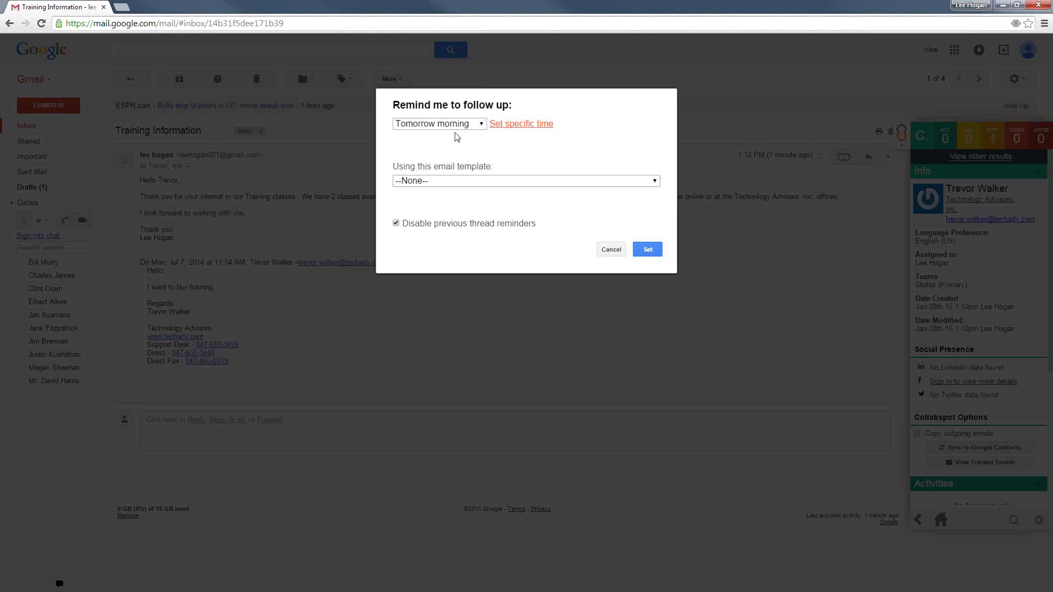
click(453, 124)
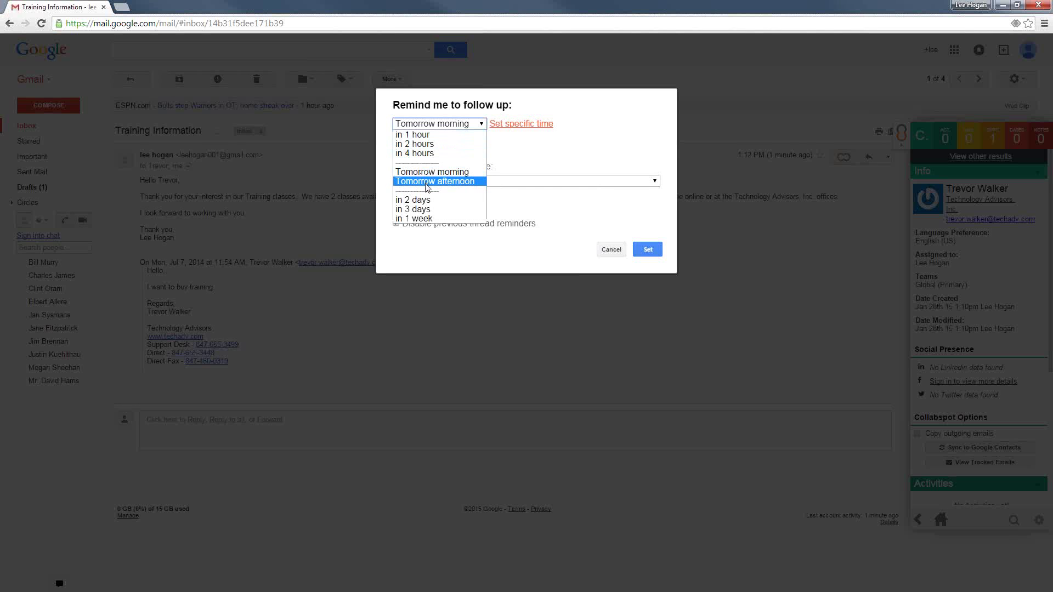
click(425, 219)
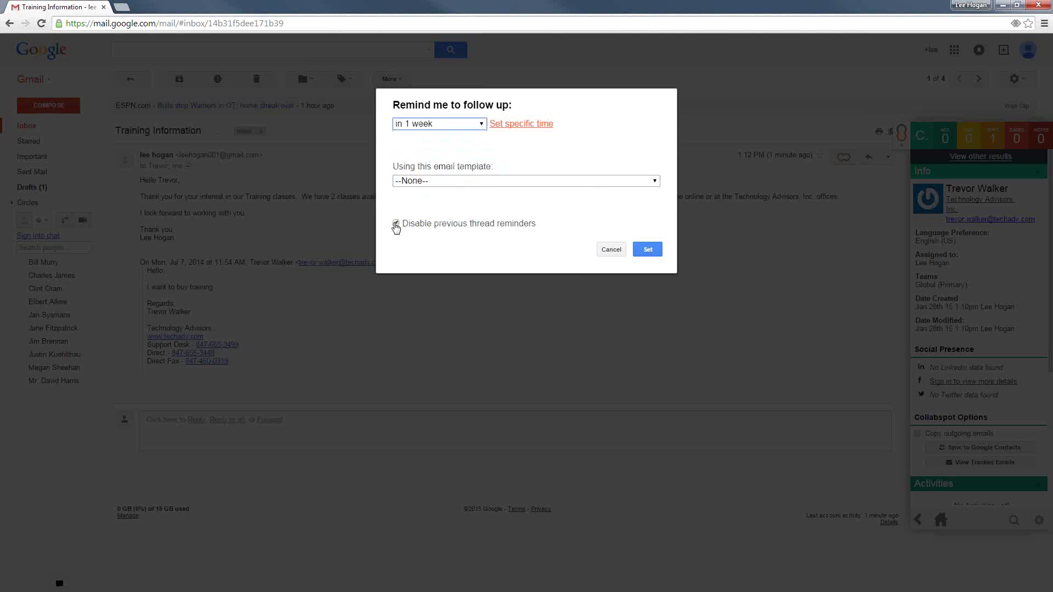
click(649, 251)
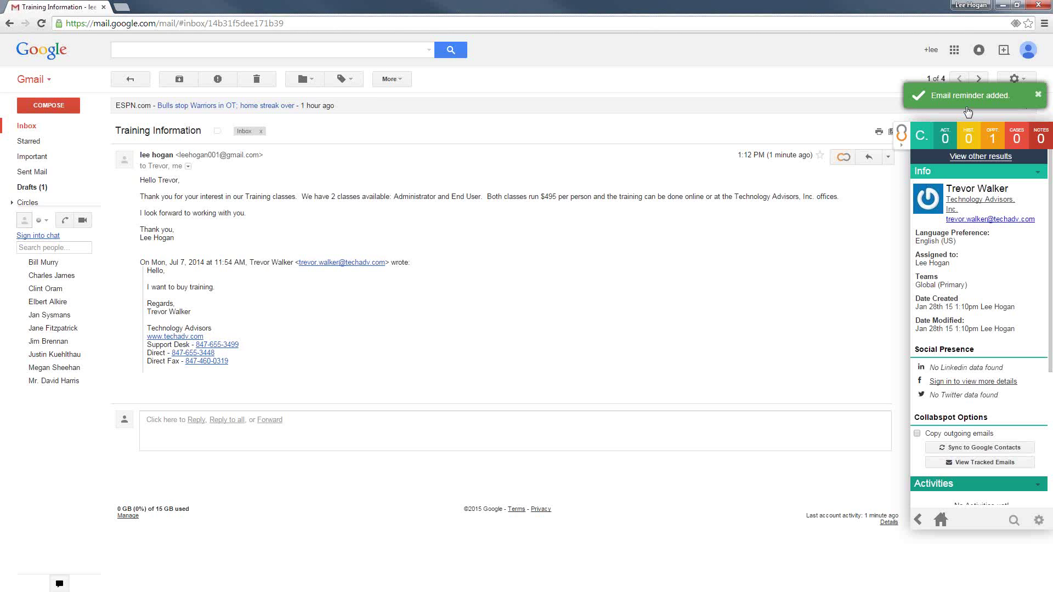
click(1038, 94)
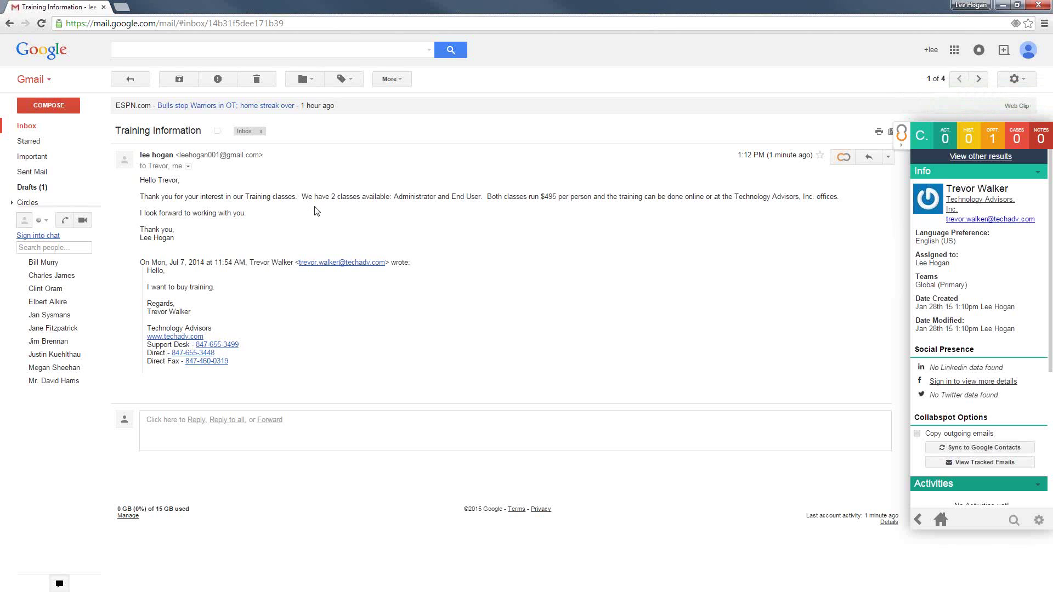
Create a lead from the Training? email's sender, using its opening sentence as the description
click(24, 128)
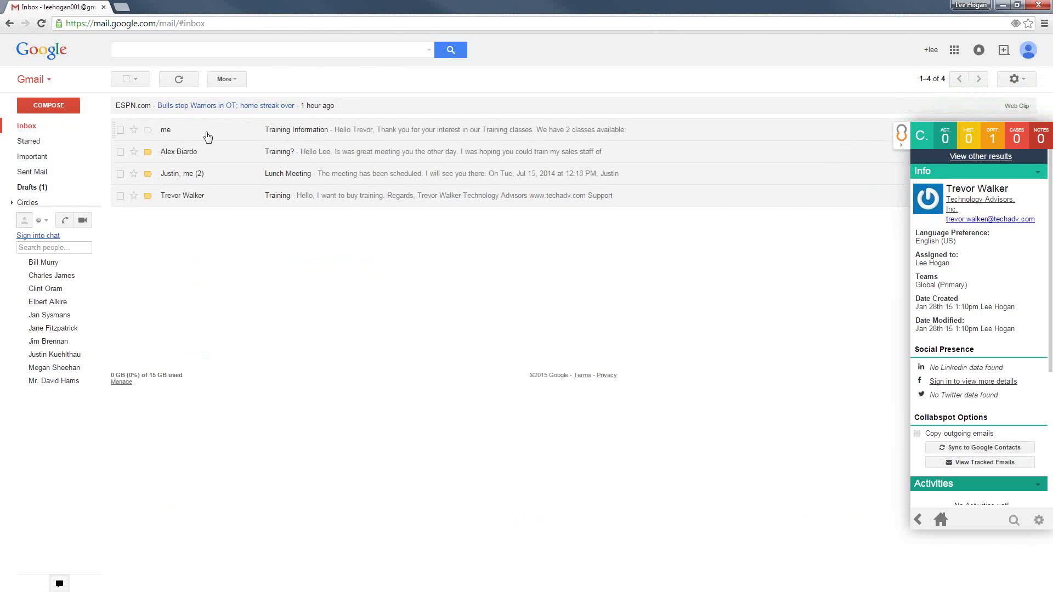
click(338, 156)
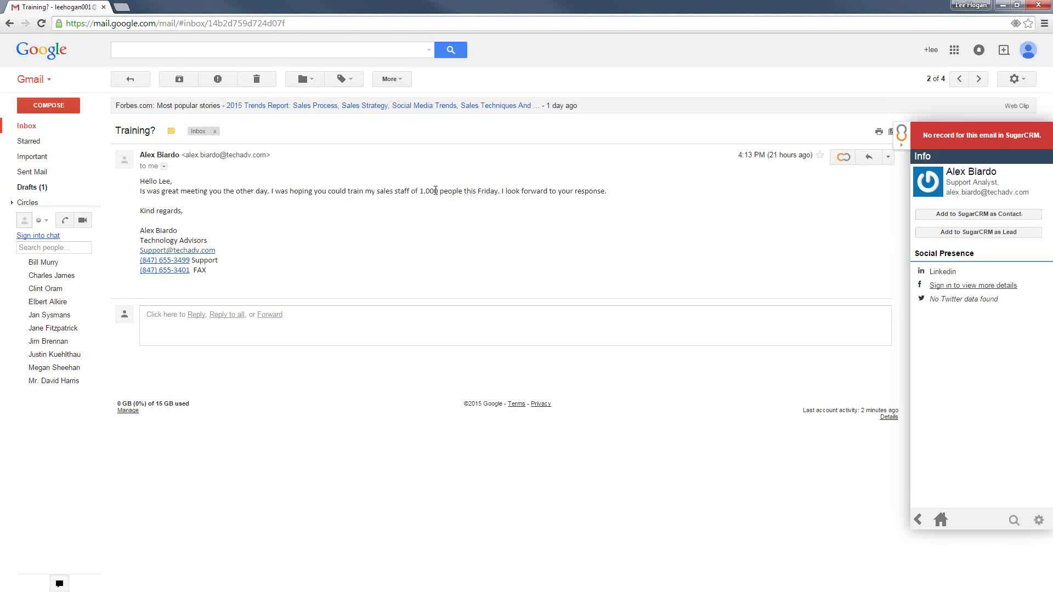
click(976, 233)
drag(1048, 195, 1049, 374)
drag(612, 192, 137, 195)
drag(372, 191, 976, 318)
scroll(997, 485, down, 6)
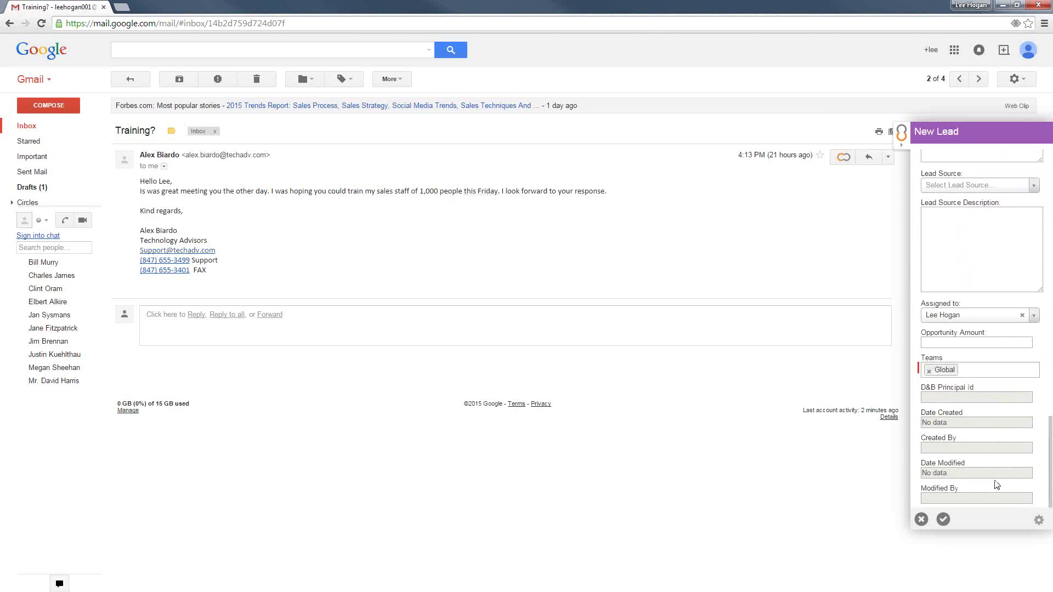
click(942, 520)
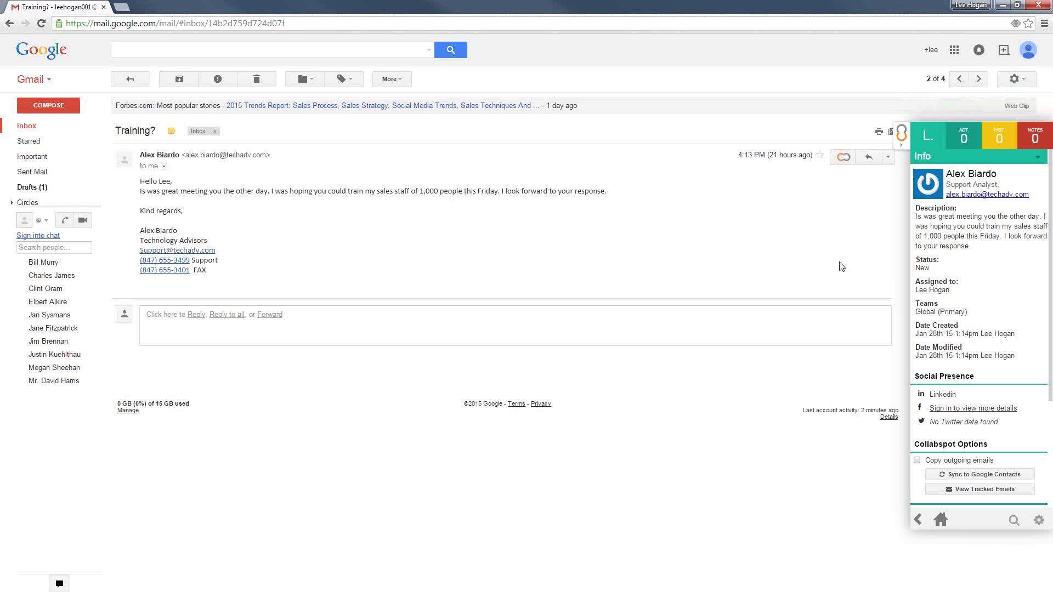
click(843, 159)
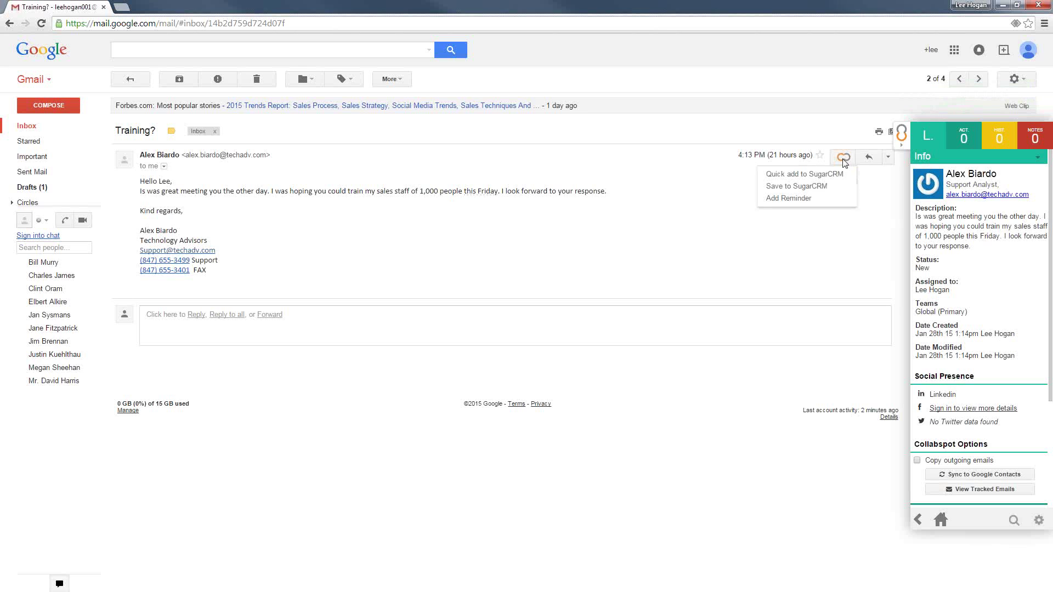
Add a tomorrow-afternoon reminder on the Training? email and return the sidebar to home
click(796, 199)
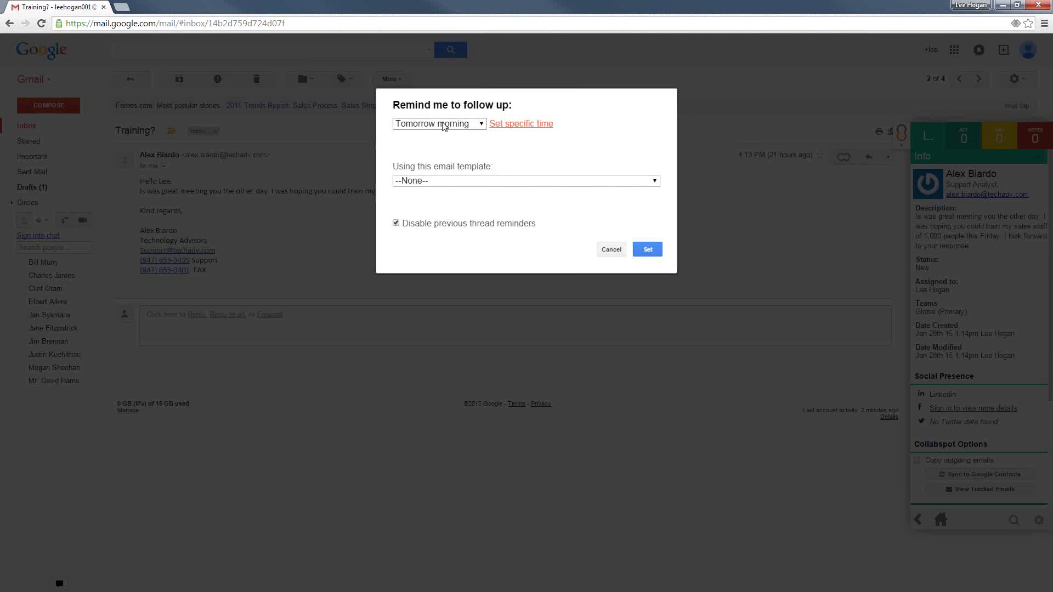
click(444, 125)
click(445, 125)
click(449, 126)
click(442, 183)
click(649, 248)
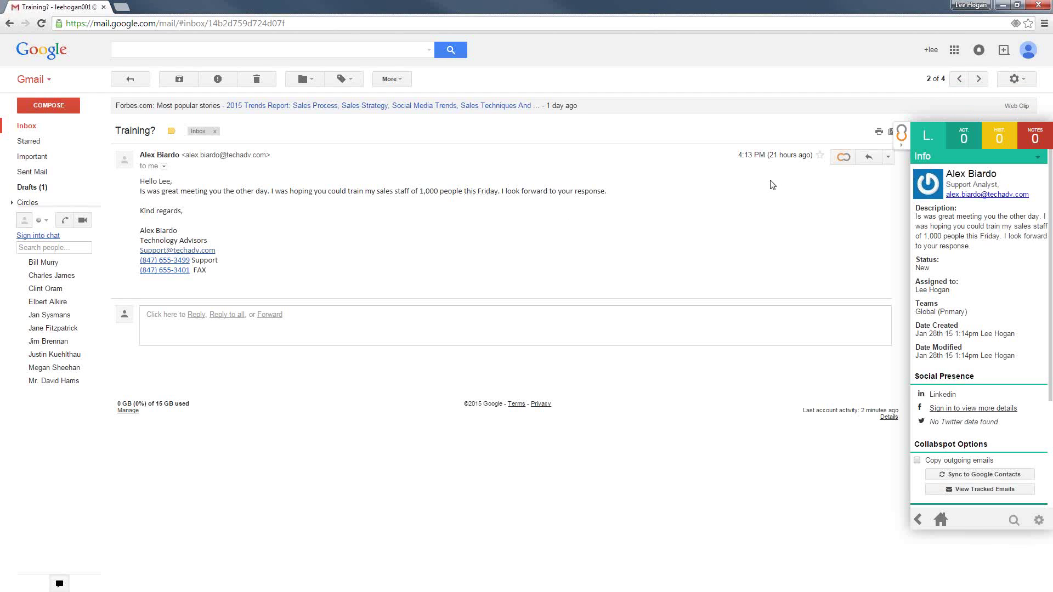
click(940, 520)
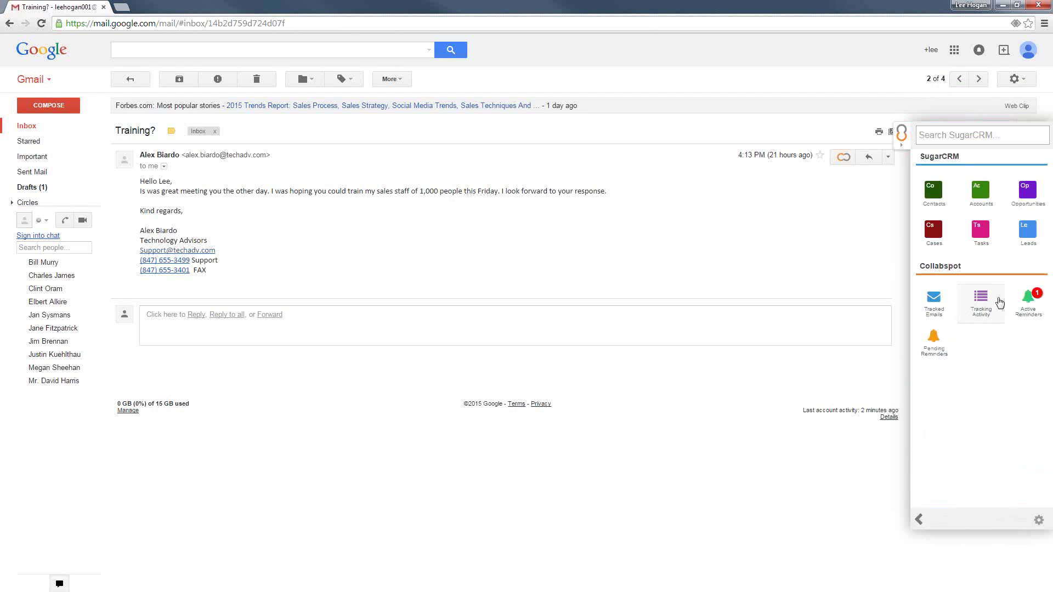
click(1029, 301)
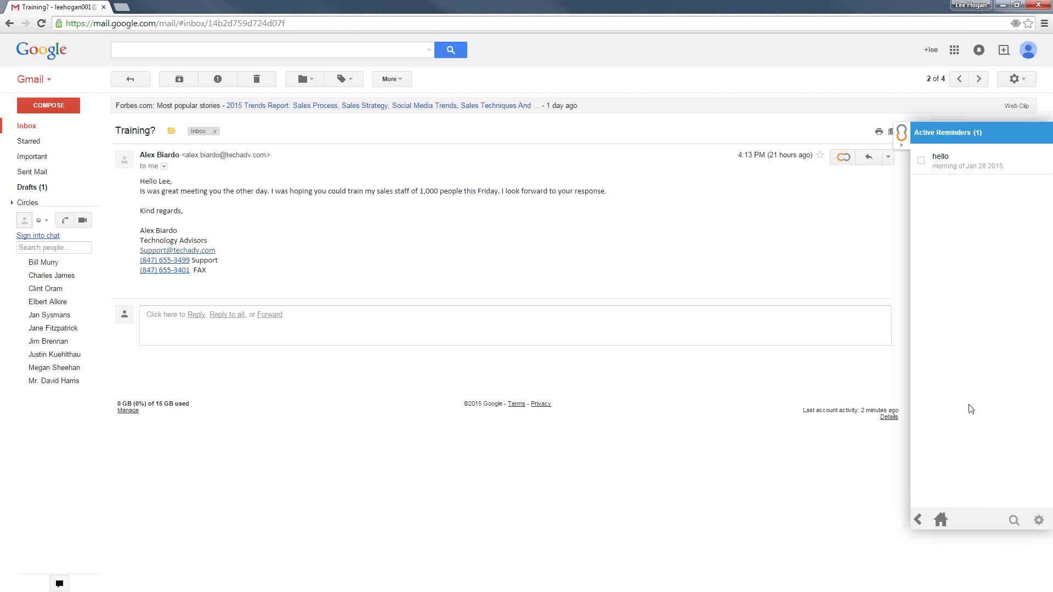
click(940, 520)
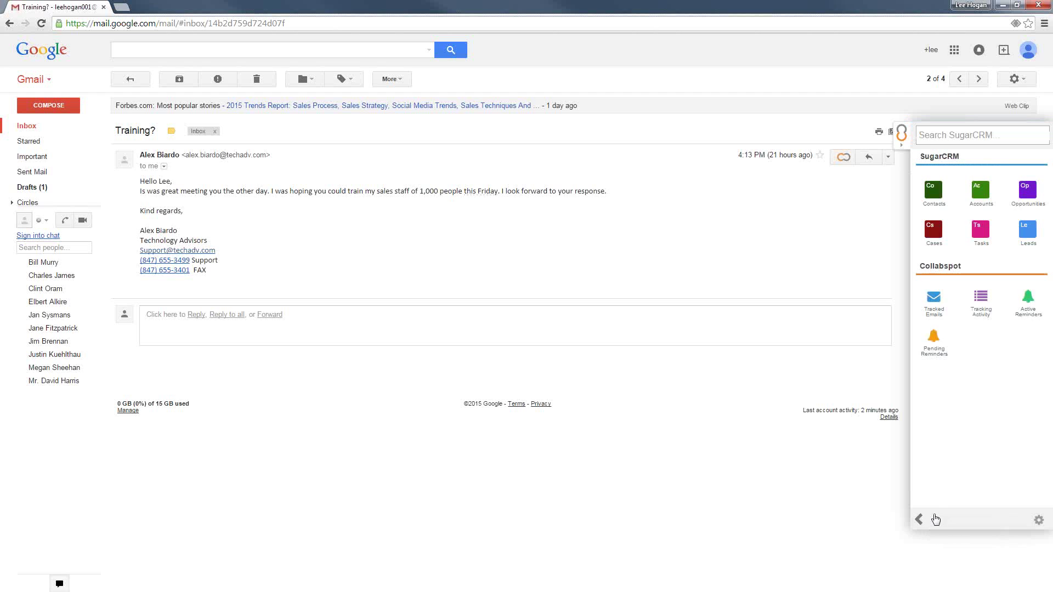
Search SugarCRM for the lead by name and open the lead's record
click(955, 134)
text(alex)
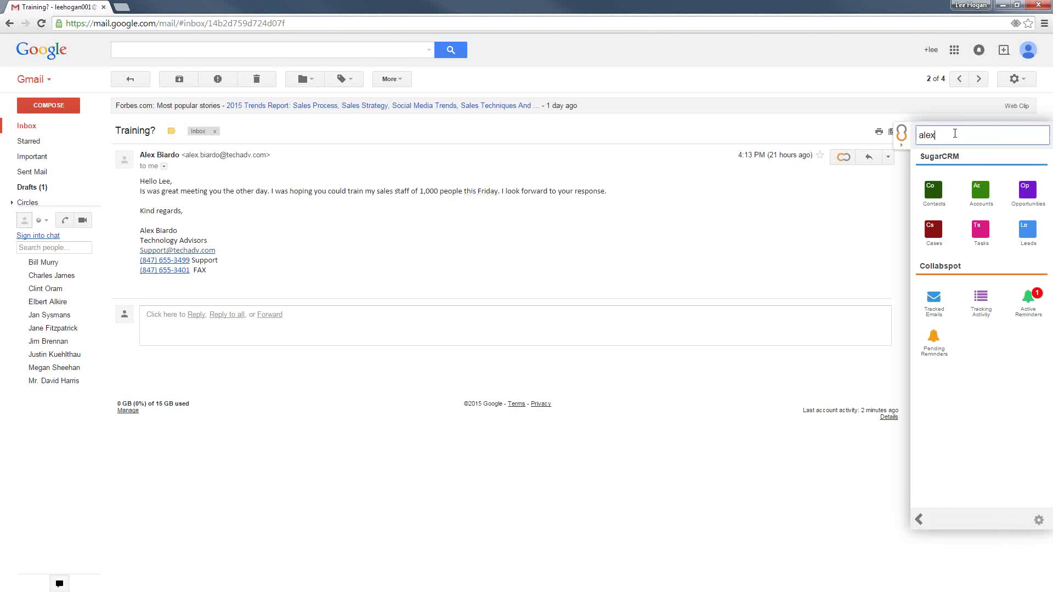
click(975, 171)
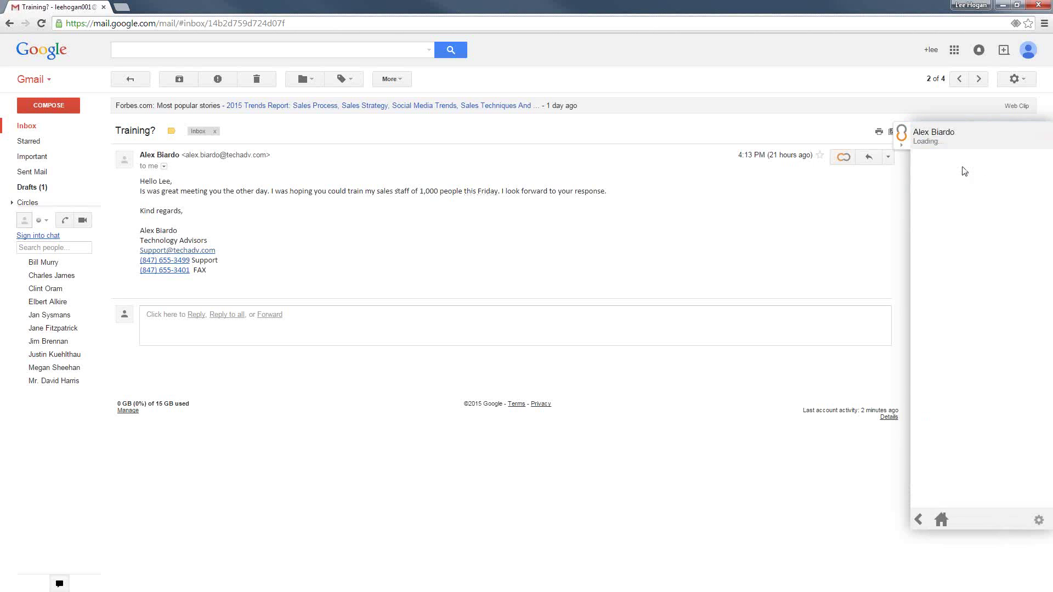
scroll(1005, 297, down, 3)
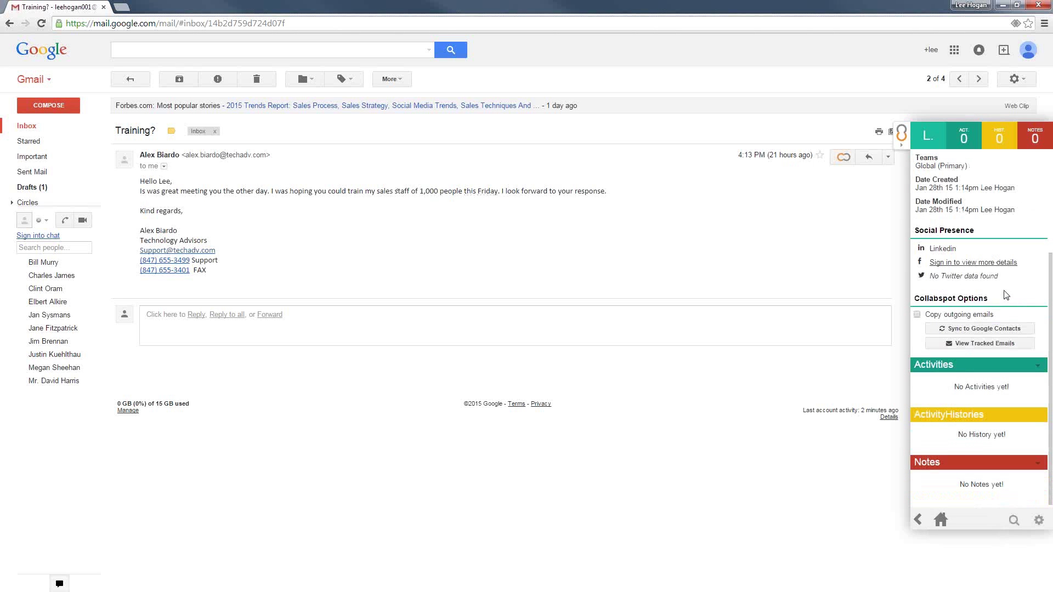
Add a task 'Followup on big deal' starting 01/29/2015 to the lead and save it
click(1037, 366)
click(997, 381)
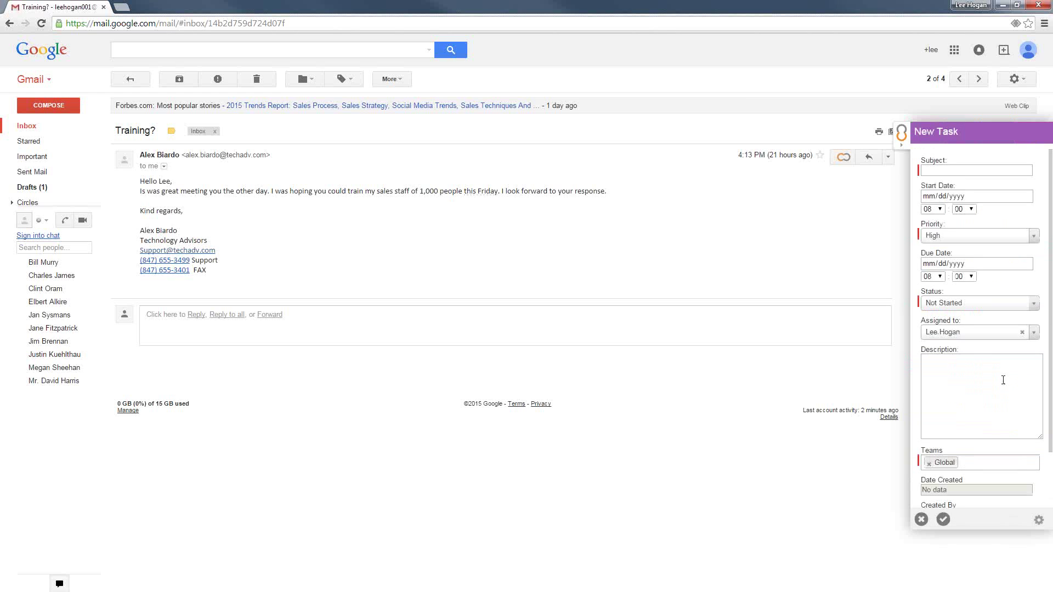
click(950, 172)
text(FollowupTon big deal)
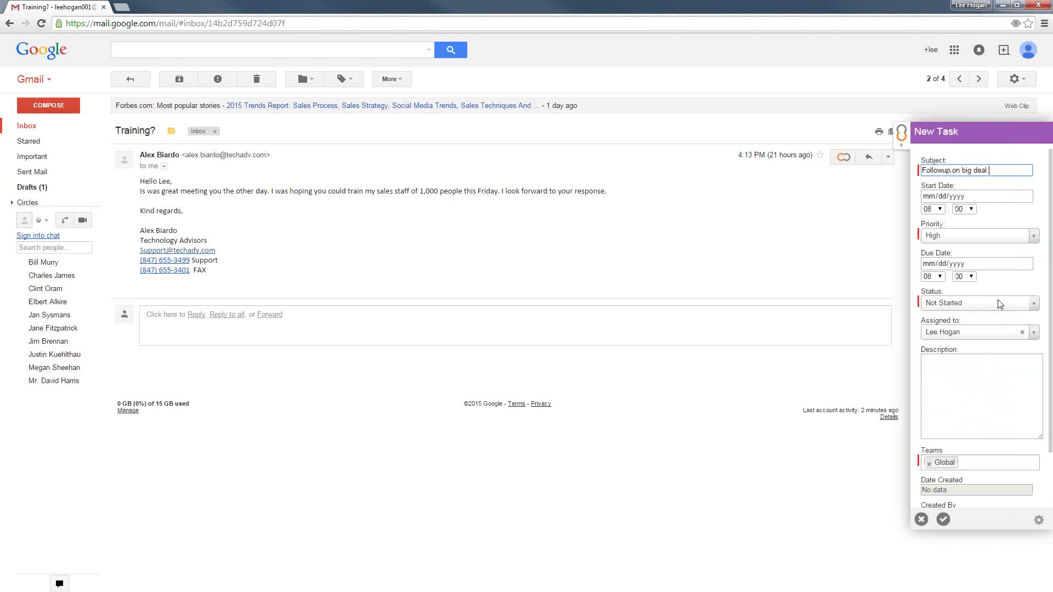
click(974, 200)
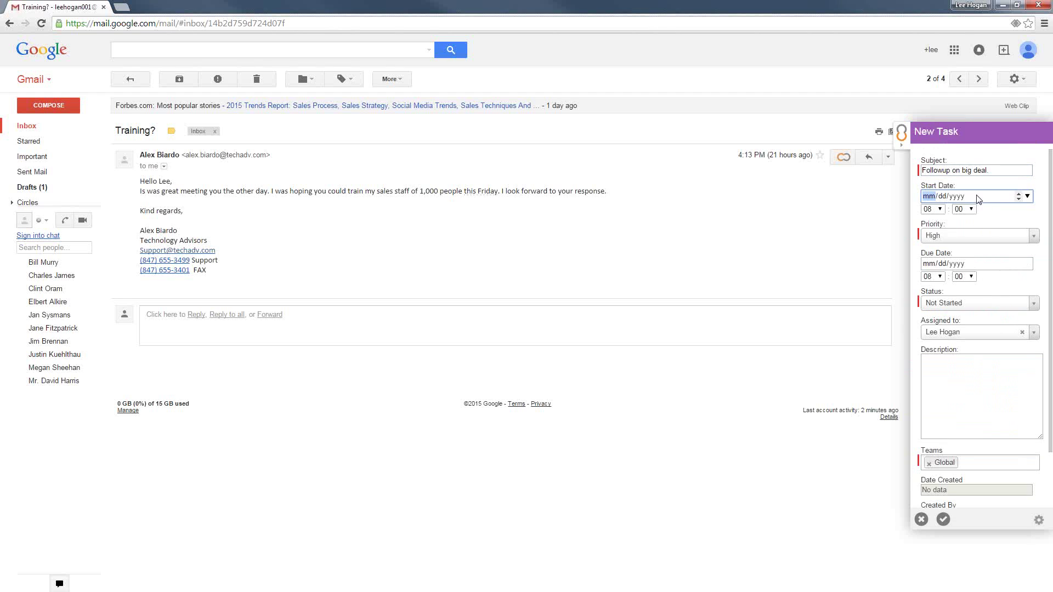
click(1027, 196)
click(999, 291)
scroll(1049, 206, down, 2)
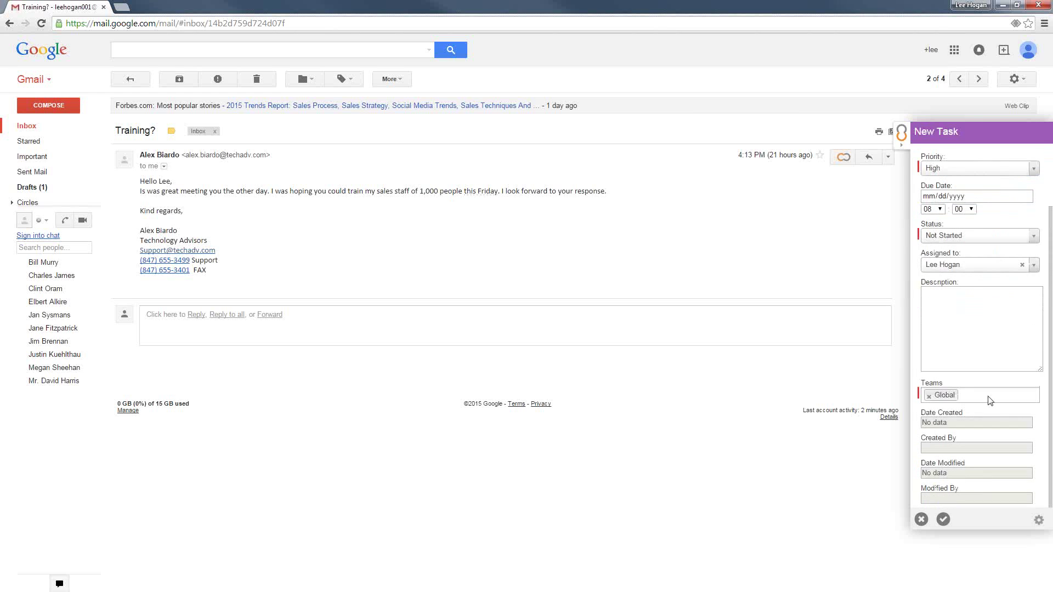
click(943, 519)
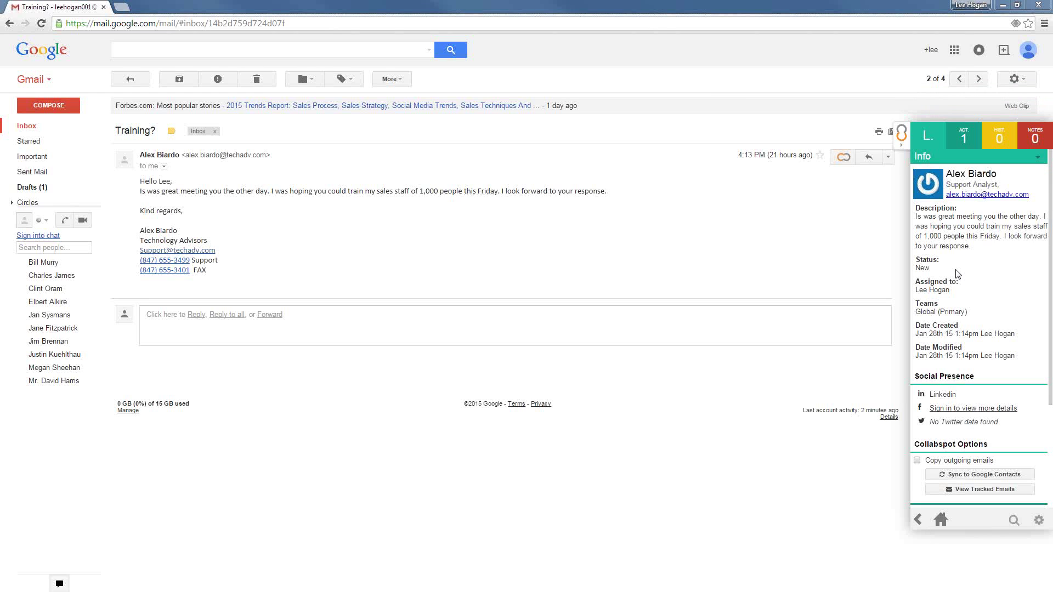
scroll(957, 274, down, 3)
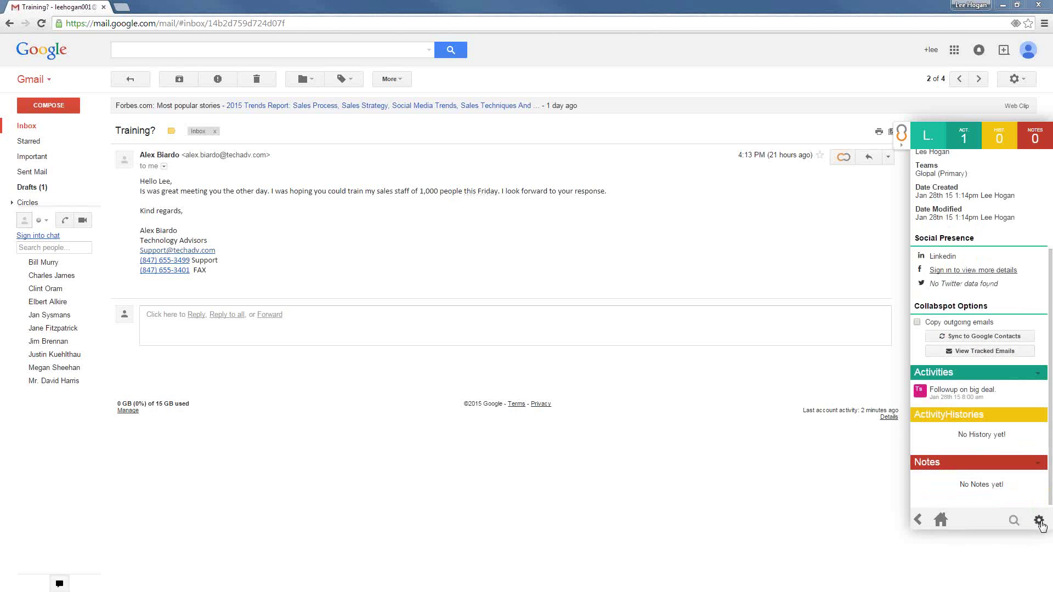
From the sidebar's gear menu, open the Collabspot portal in a new tab
click(1039, 521)
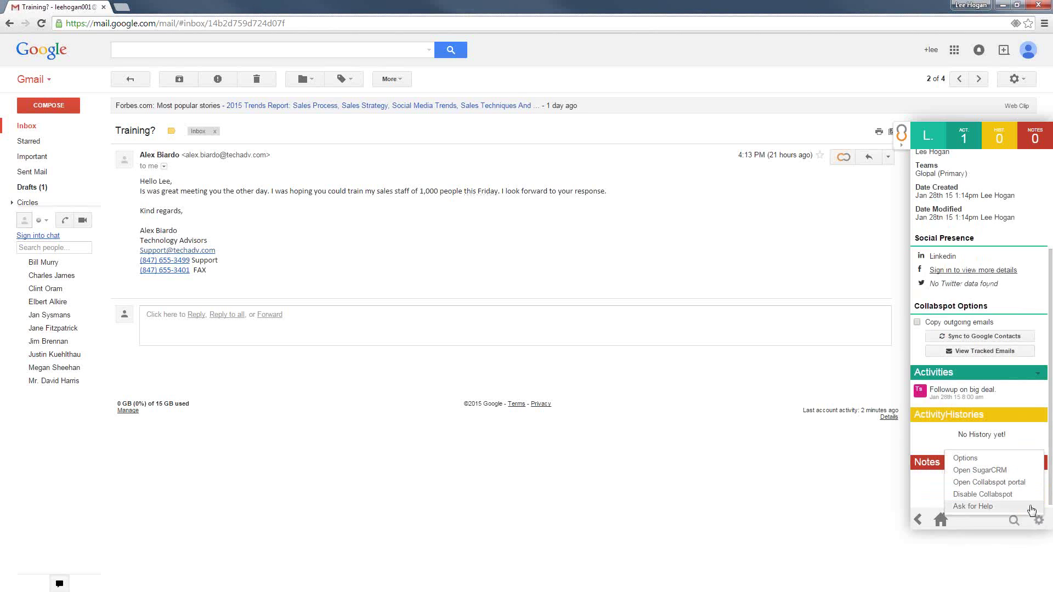
click(1032, 521)
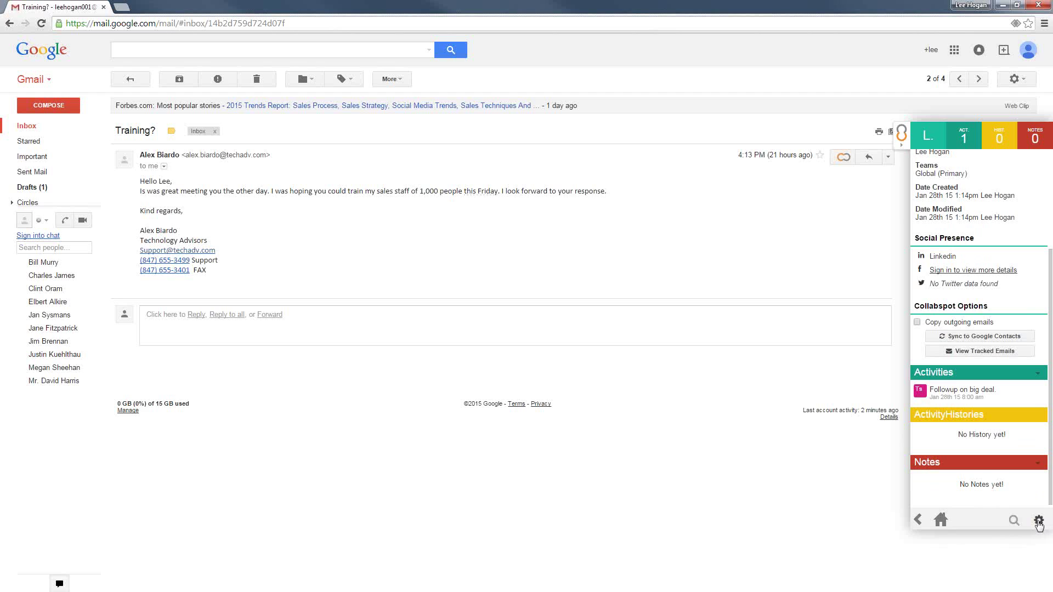
click(1037, 521)
click(1036, 521)
click(1037, 520)
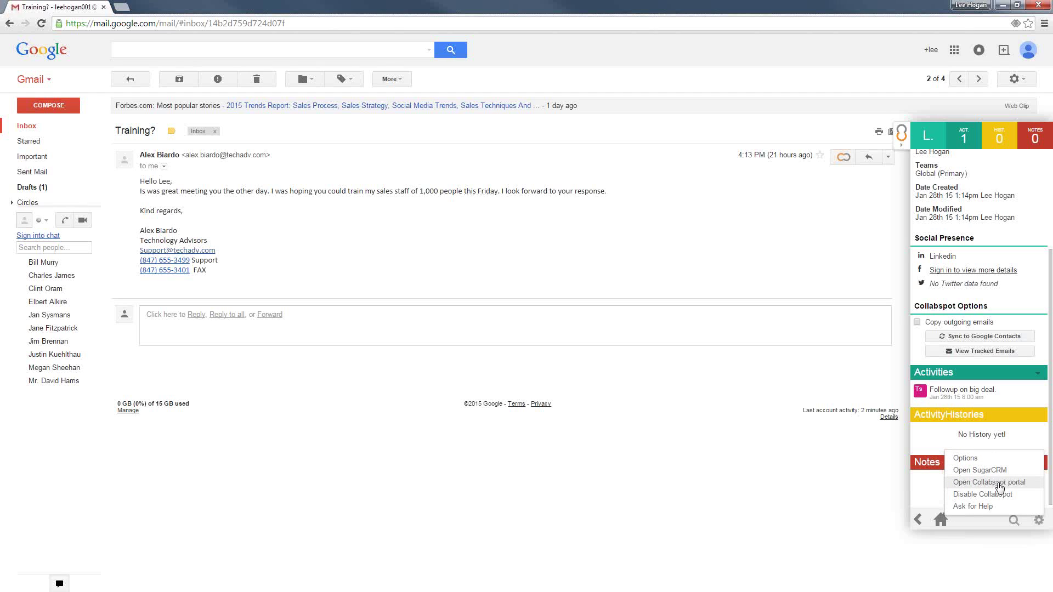
click(999, 487)
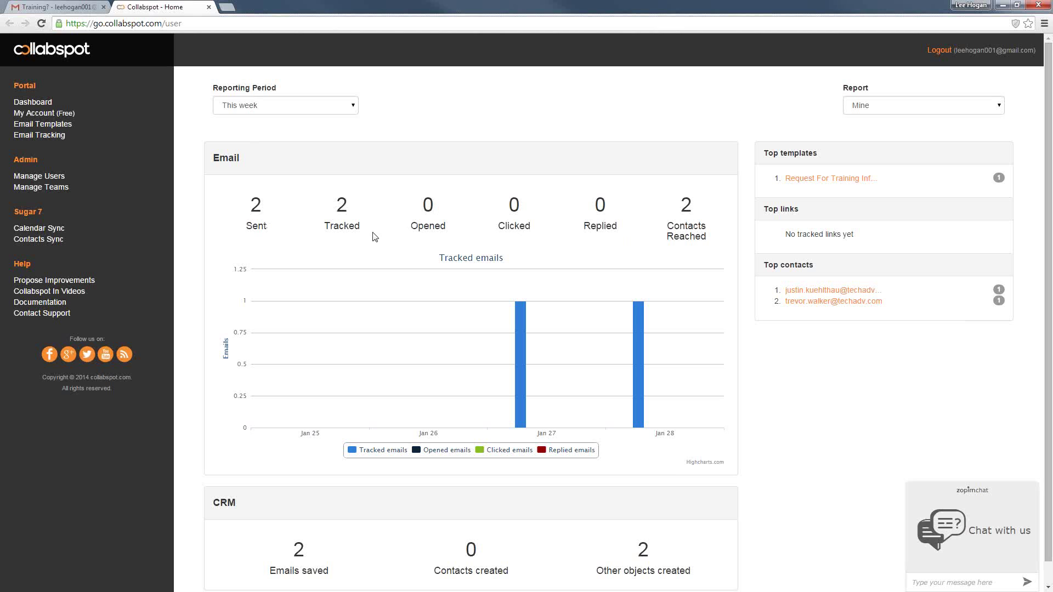
Scroll the portal dashboard to review this week's email tracking and CRM statistics
scroll(376, 237, down, 1)
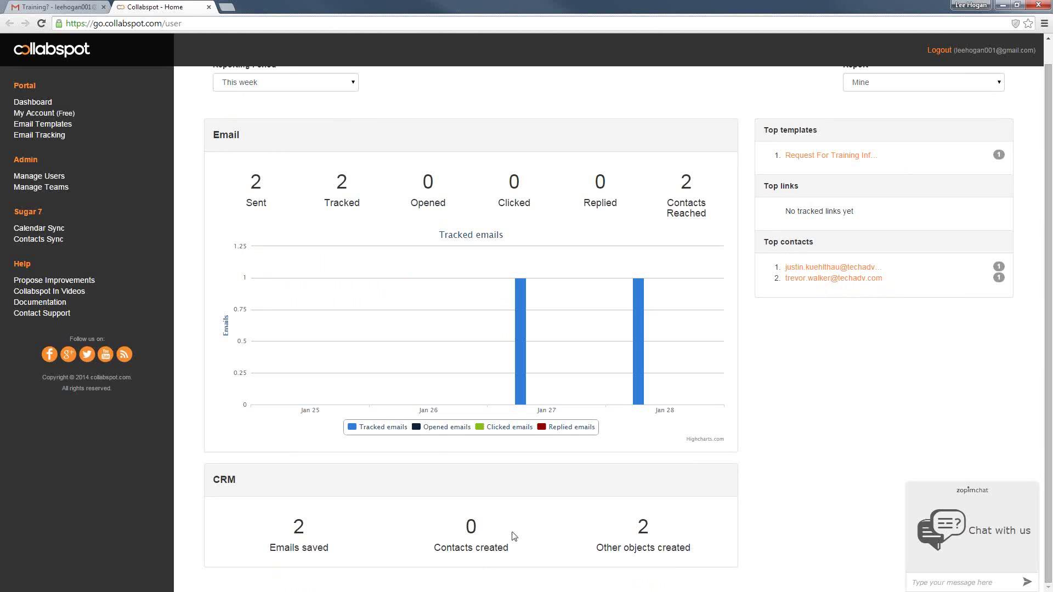
scroll(663, 529, up, 1)
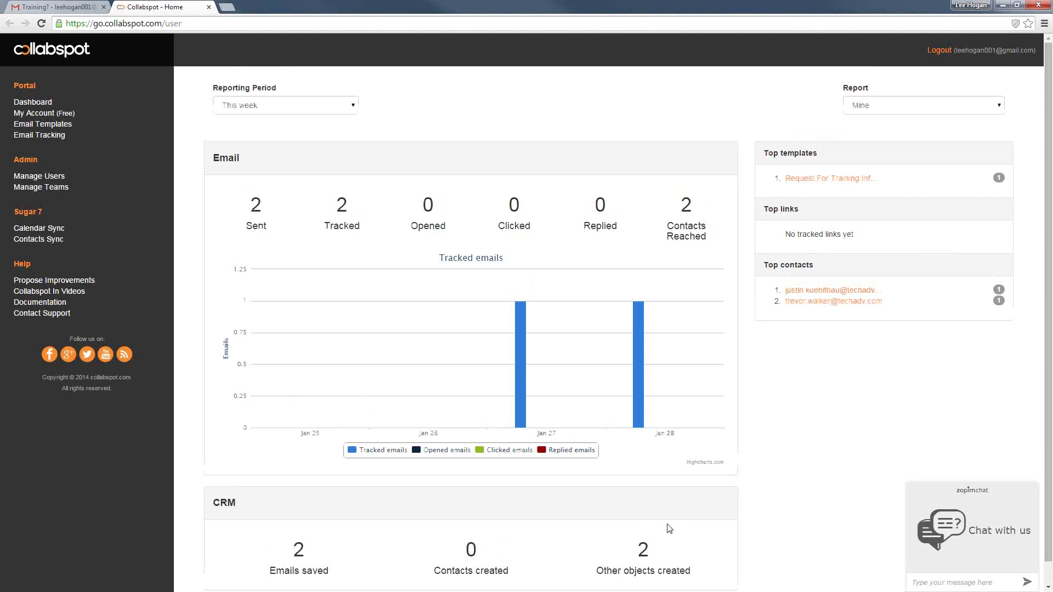
Open the Request For Training Information Response email template for editing
click(57, 124)
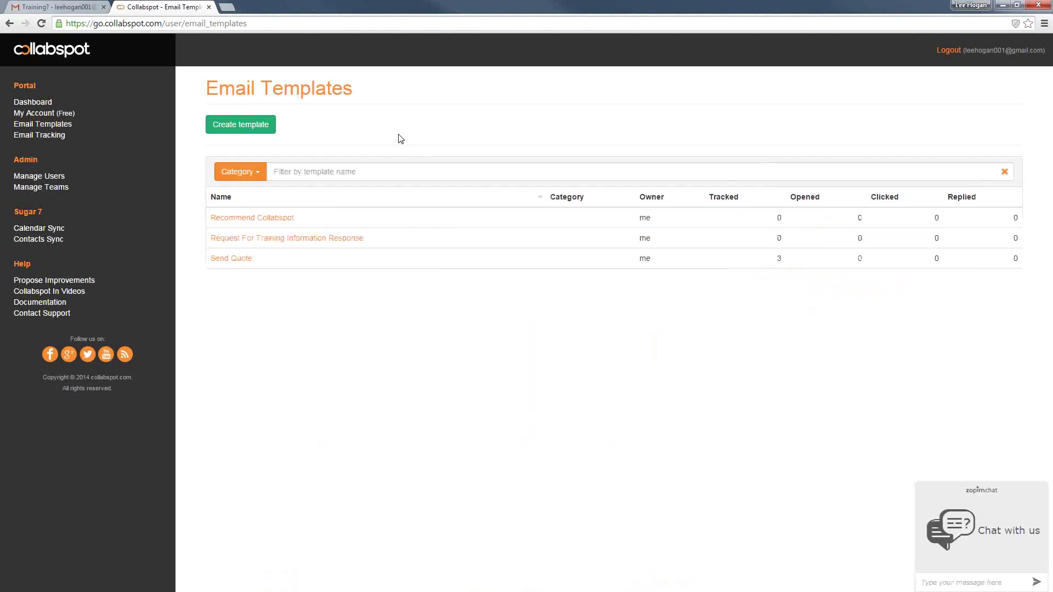
click(311, 241)
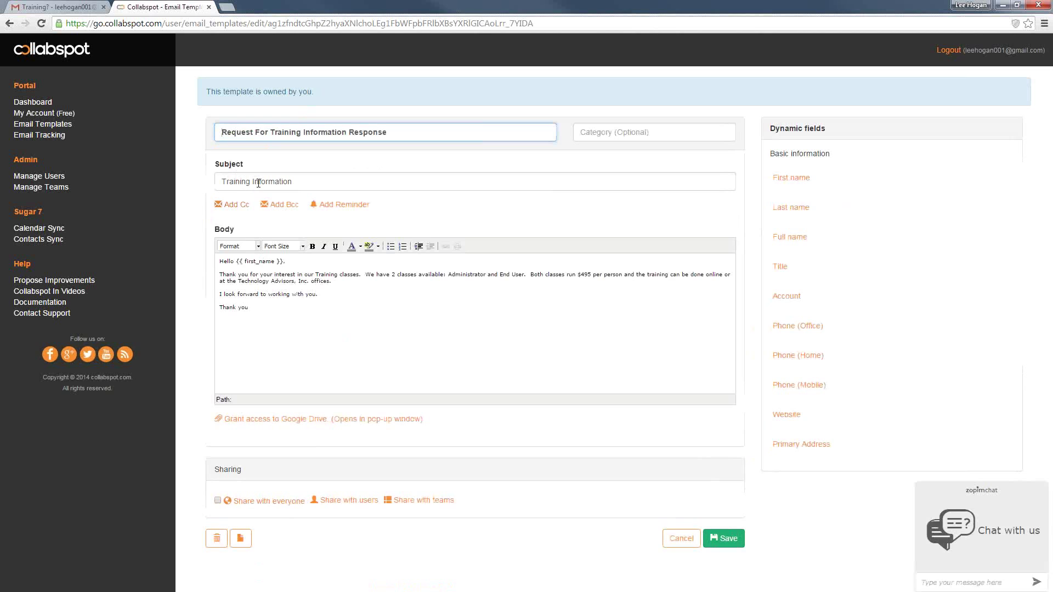
drag(442, 130, 234, 129)
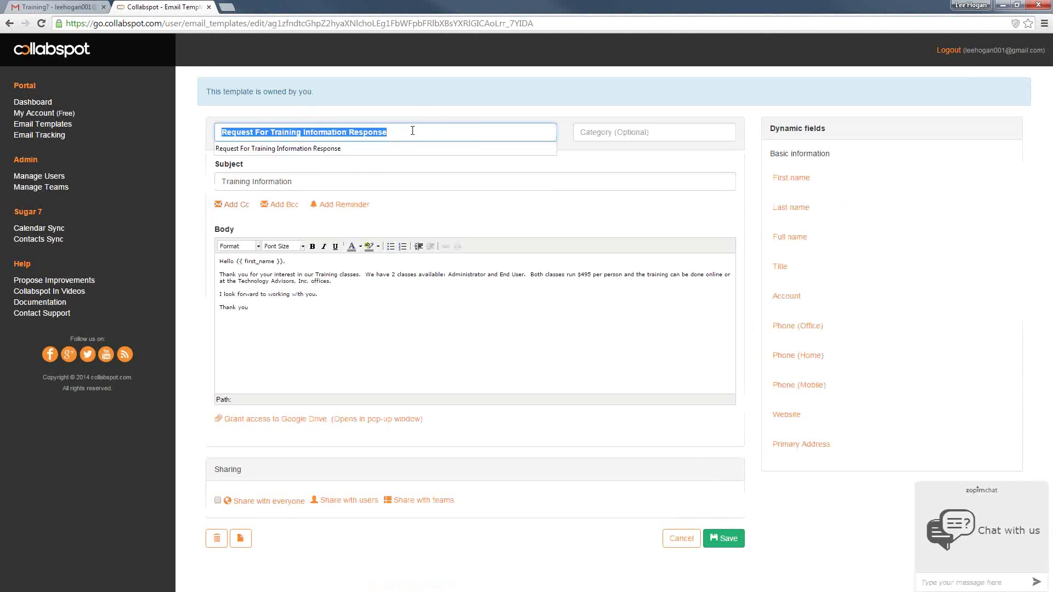
click(419, 115)
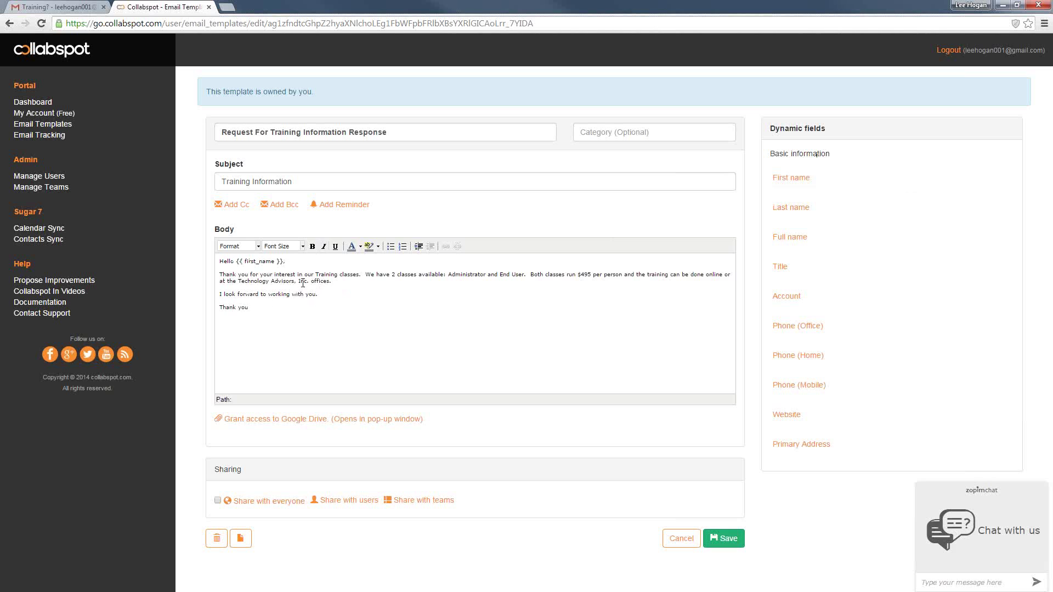
End the template body with 'working with {{ account_name }}.' and save the template
key(Return)
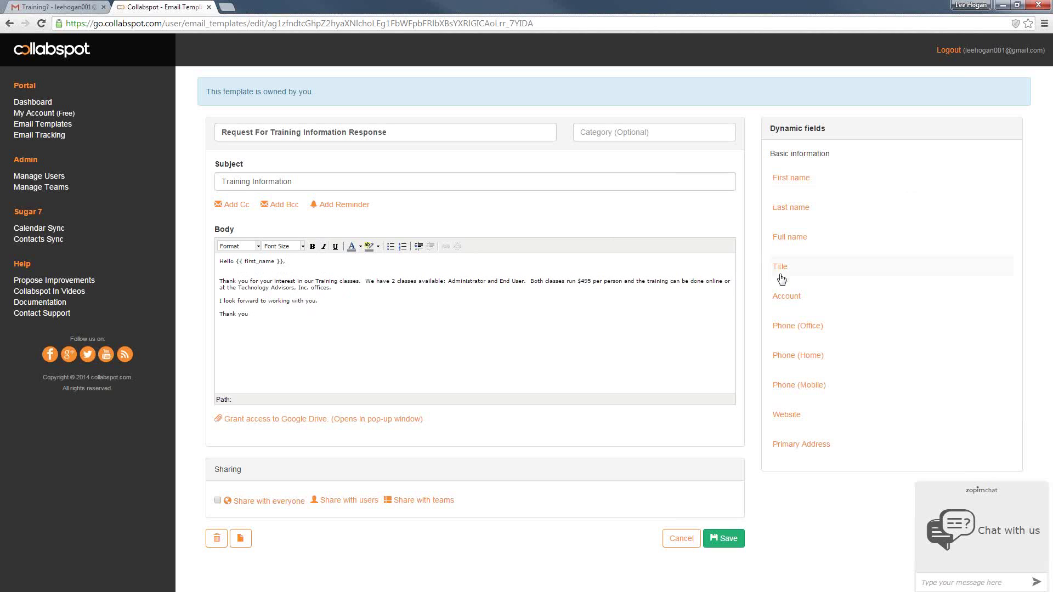
click(789, 274)
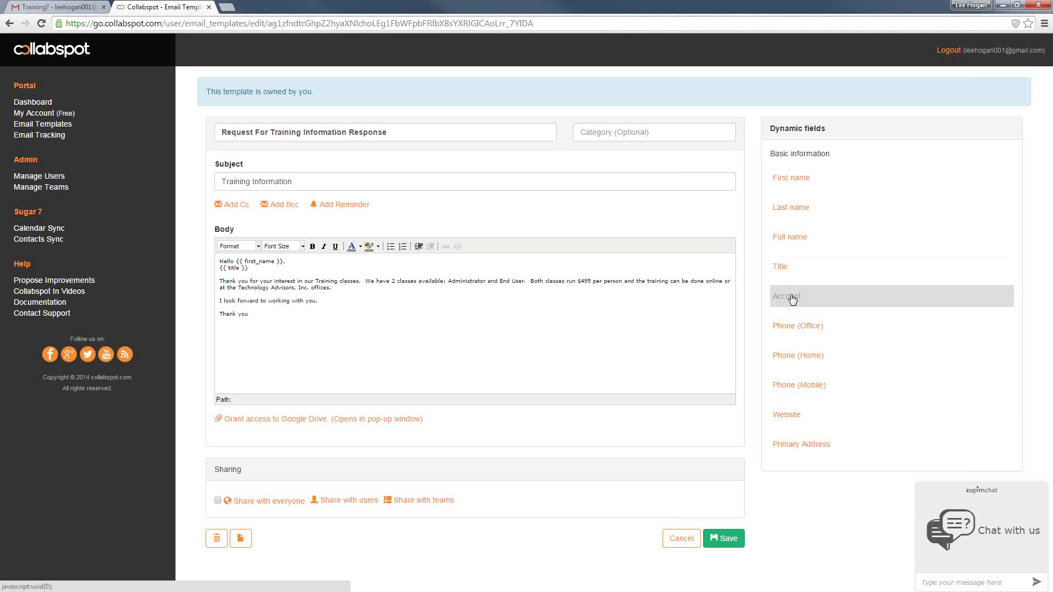
drag(251, 268, 211, 271)
key(BackSpace)
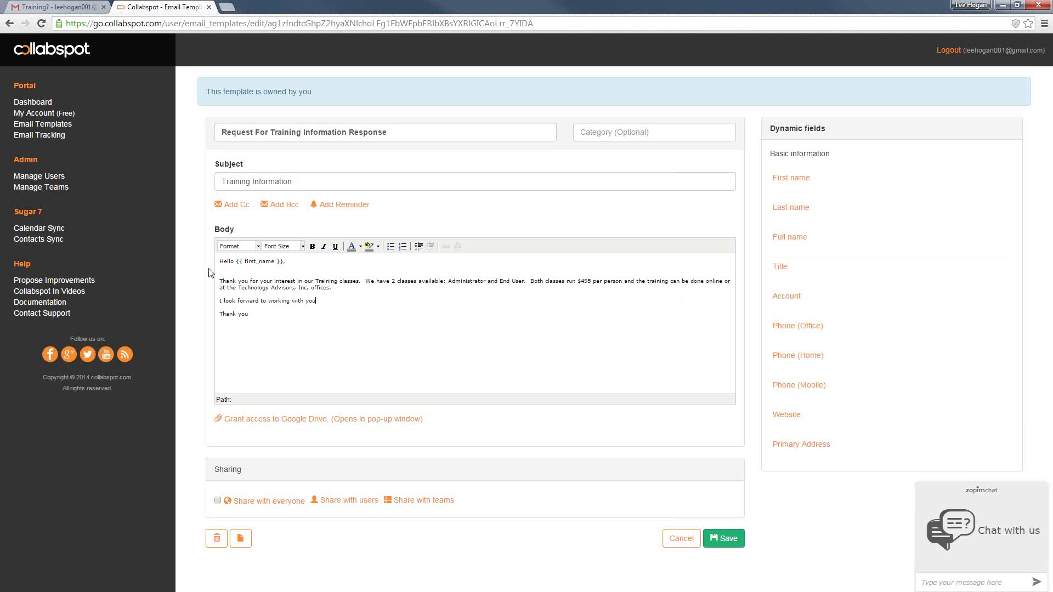
key(BackSpace)
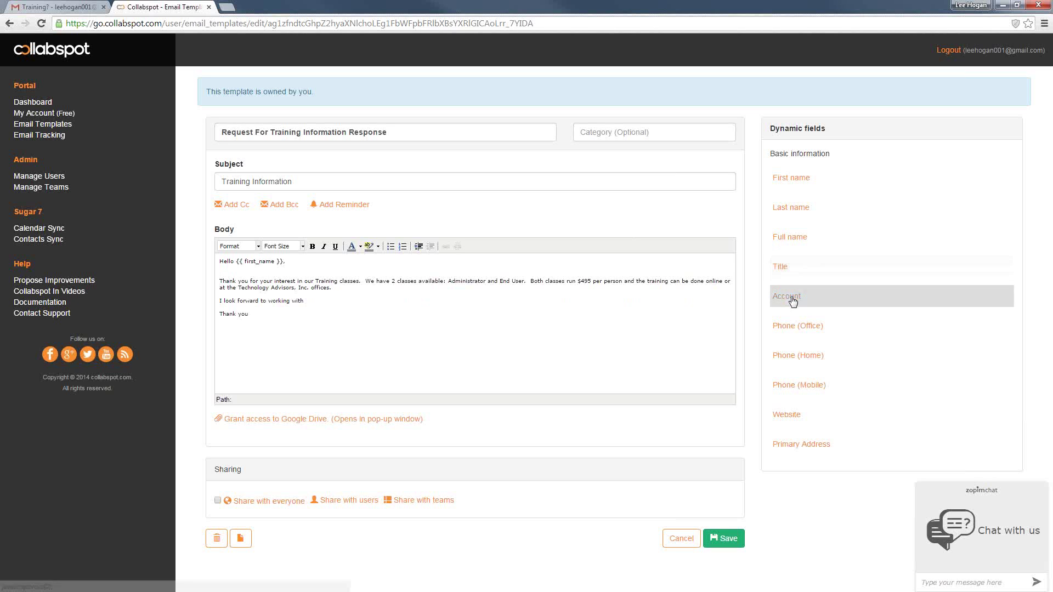
click(792, 299)
click(287, 318)
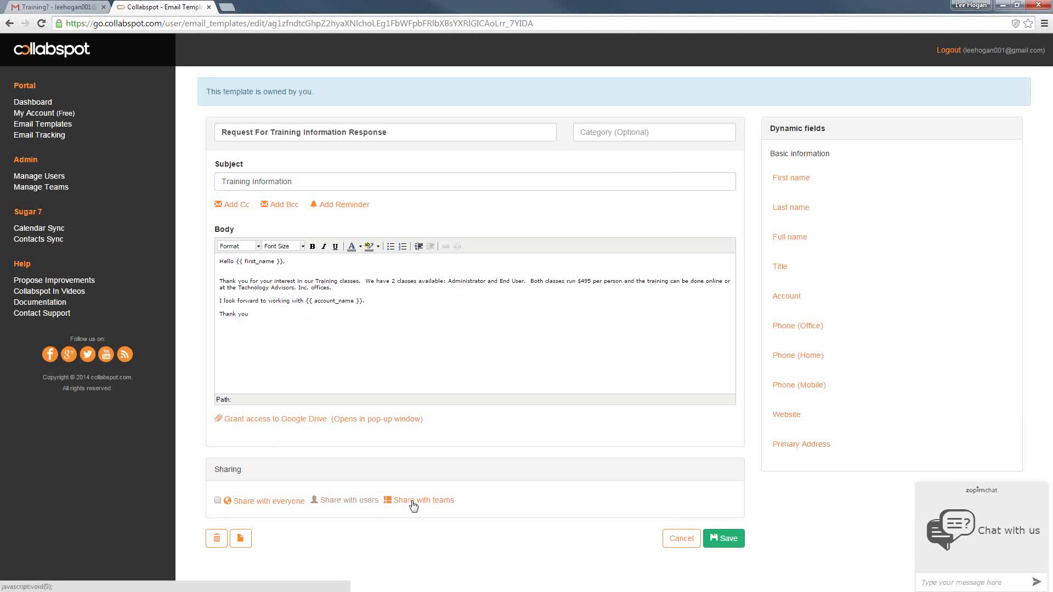
click(725, 540)
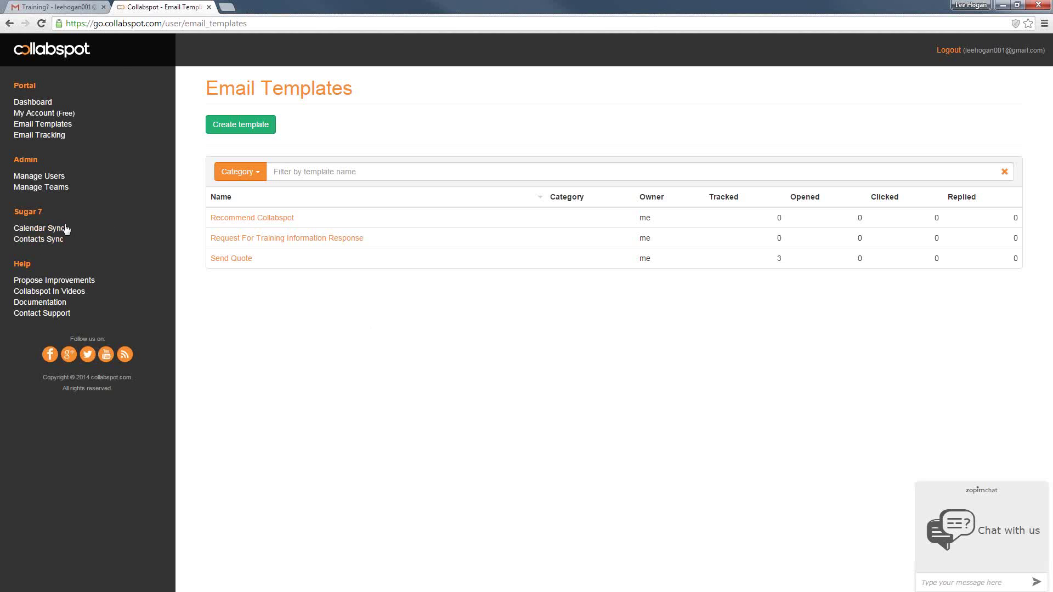
click(48, 231)
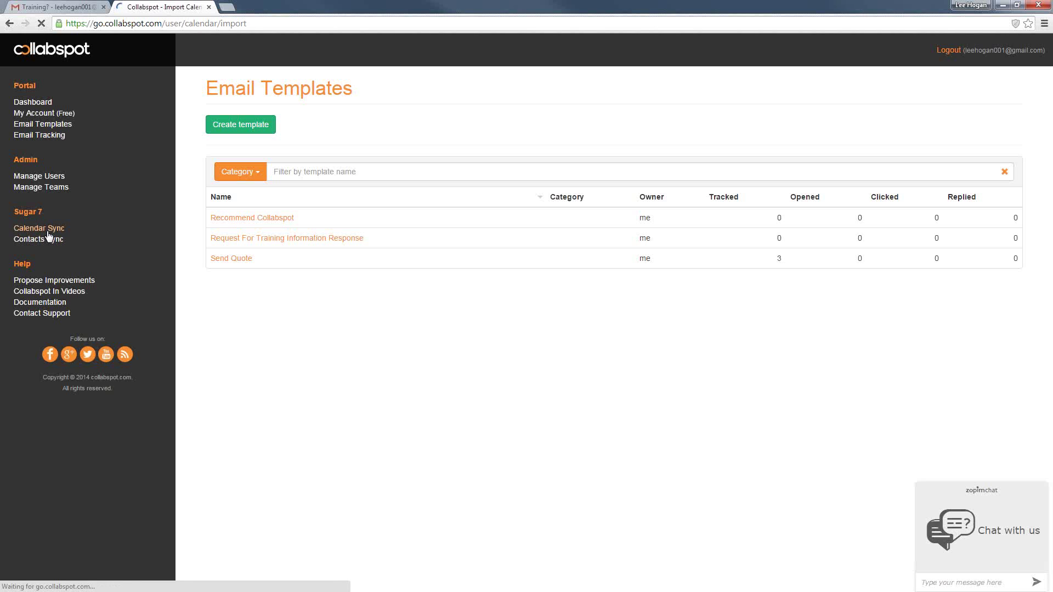
click(241, 149)
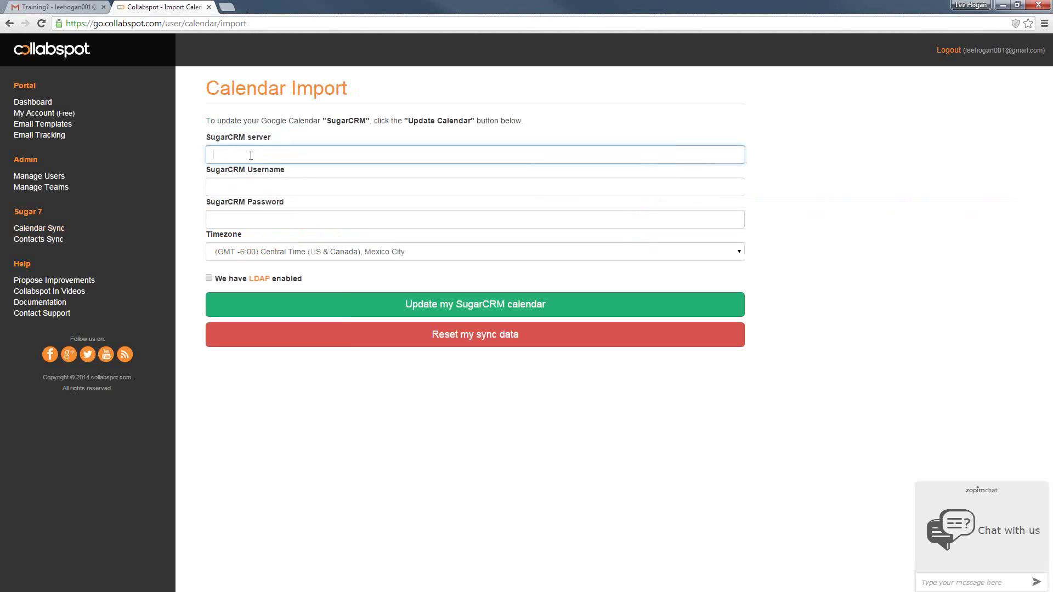
click(245, 187)
click(240, 215)
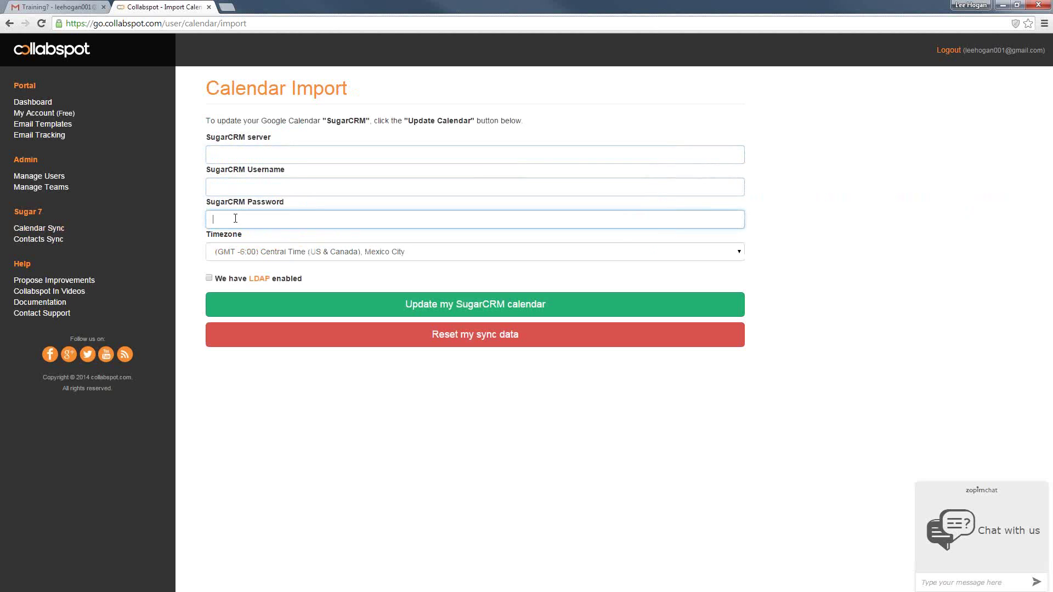
click(722, 255)
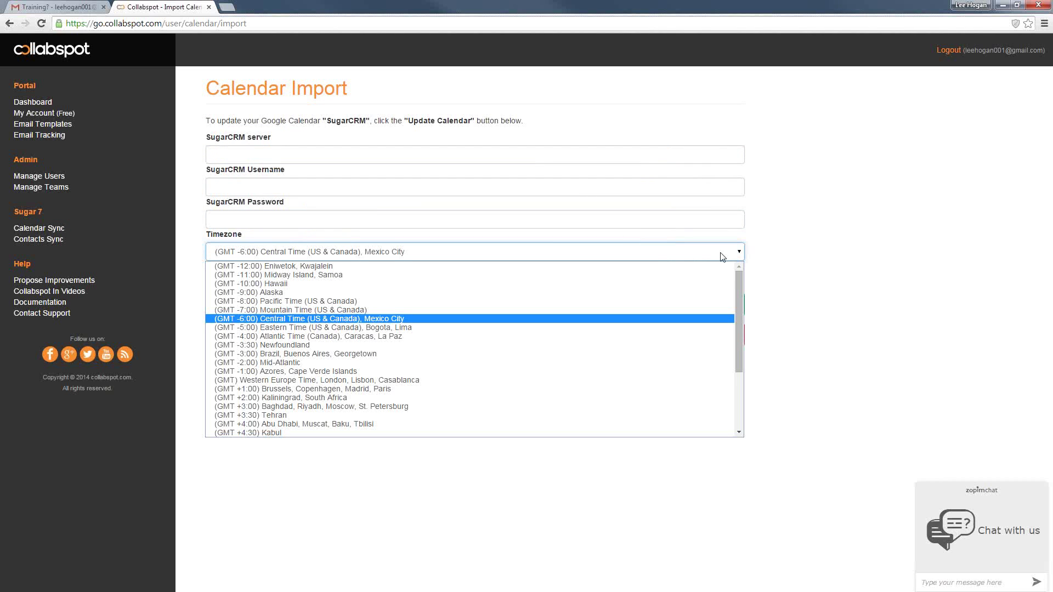
click(722, 256)
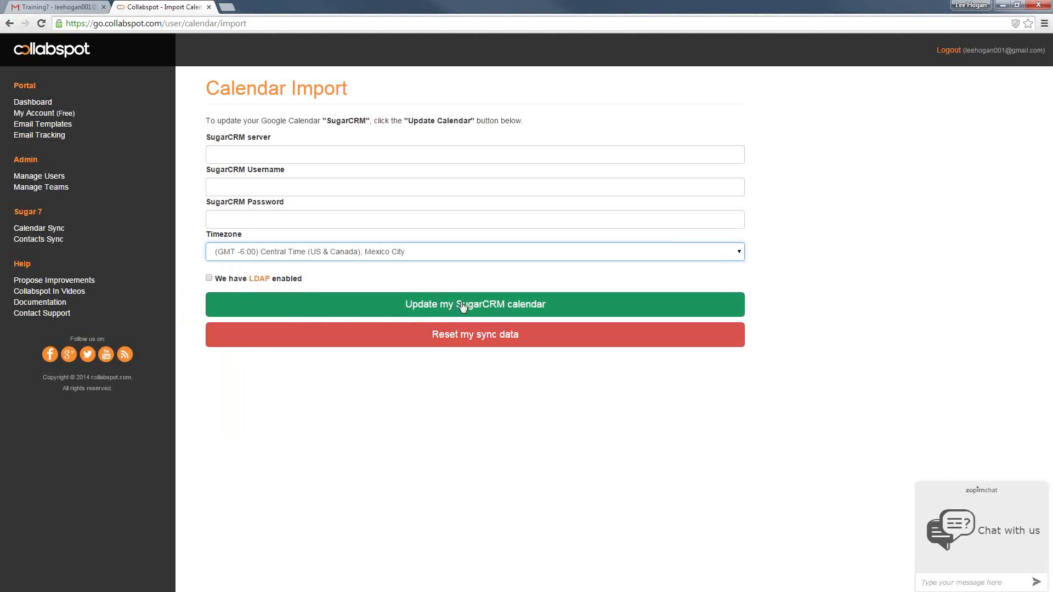
View the Contacts Sync page, then the Email Tracking list of sent emails
click(42, 240)
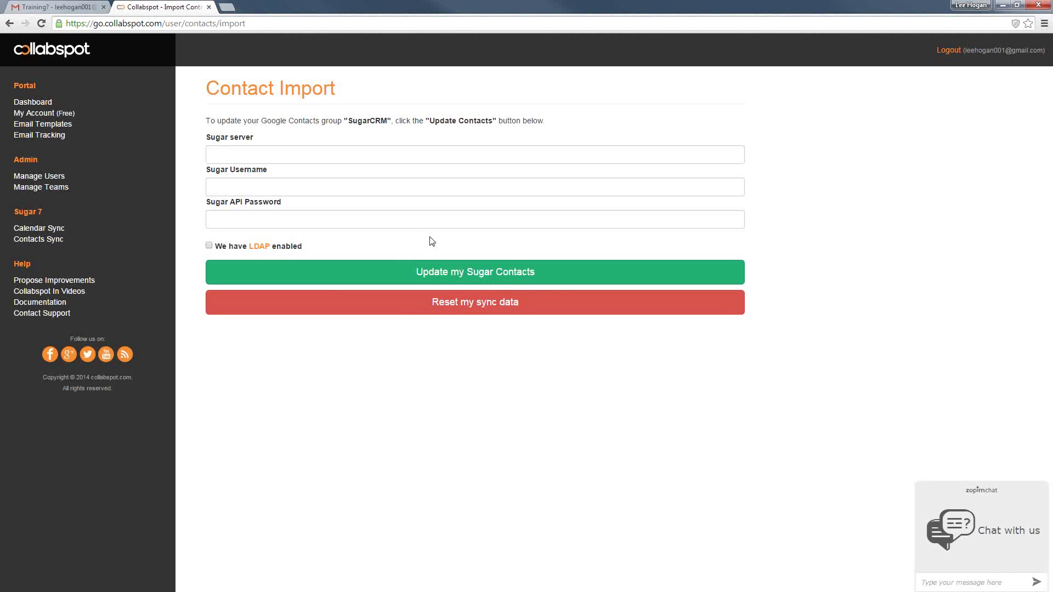
click(45, 137)
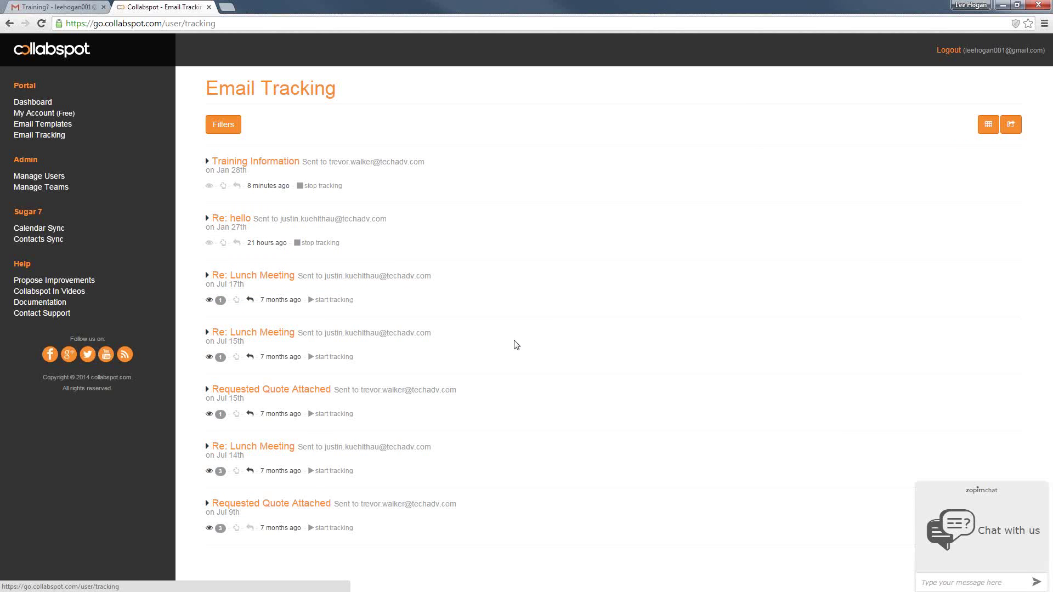
Return to the Training? email in Gmail and open Collabspot's Options dialog
click(70, 6)
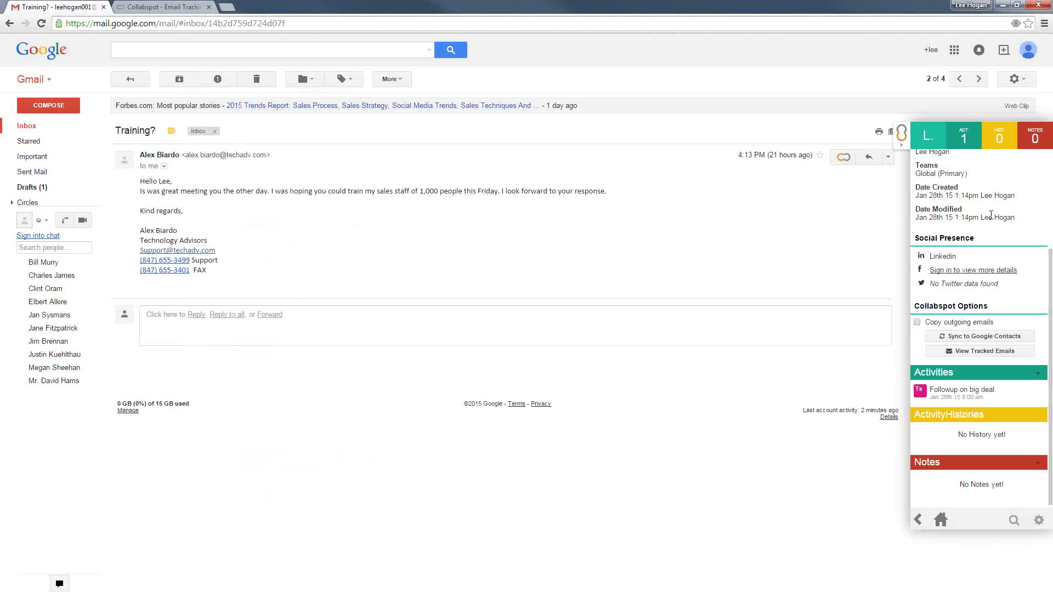
scroll(990, 214, up, 3)
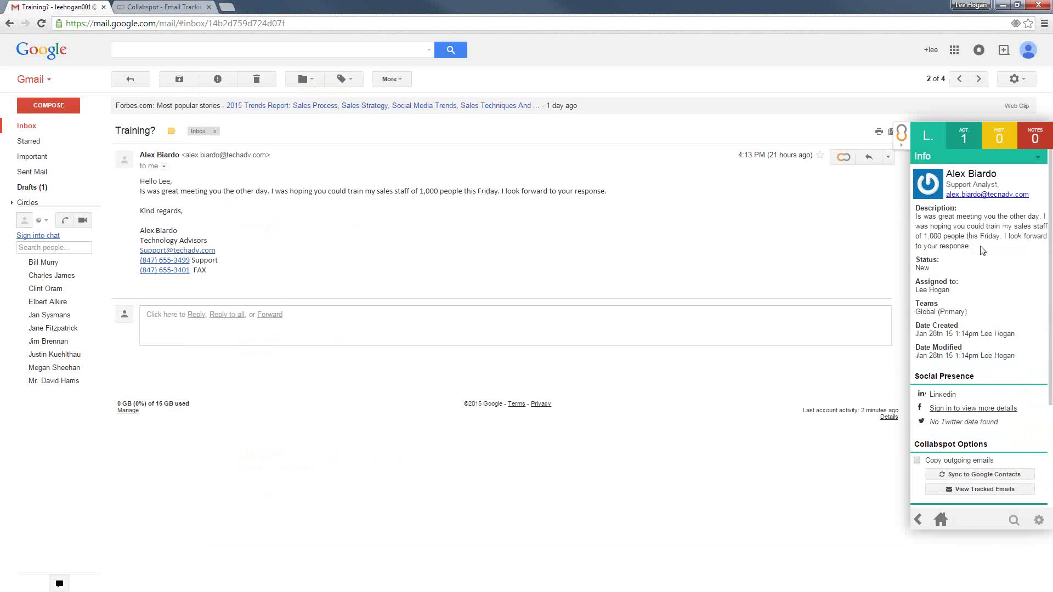
drag(975, 245, 916, 207)
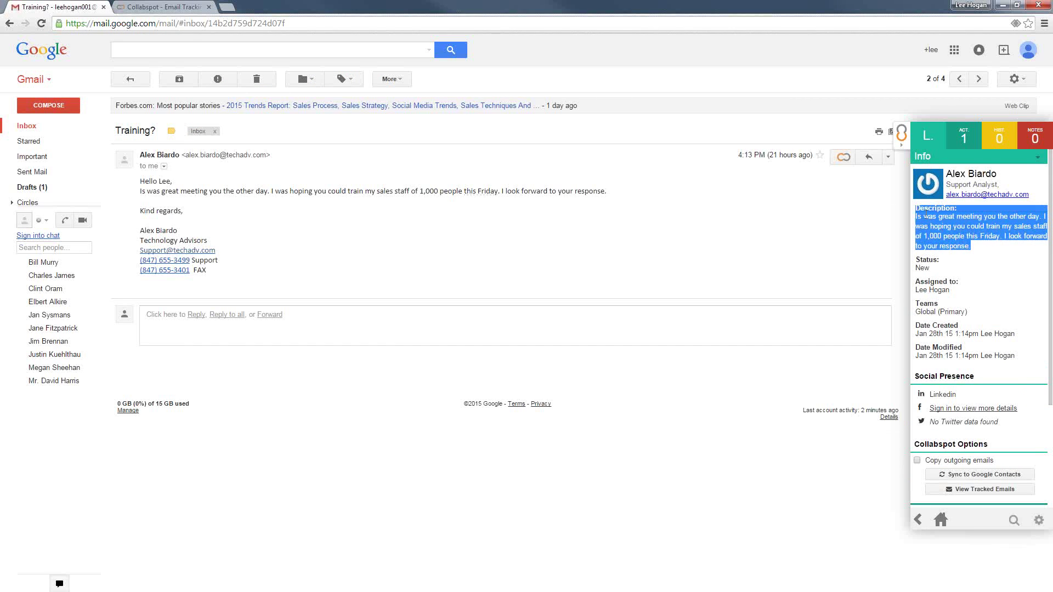
click(974, 250)
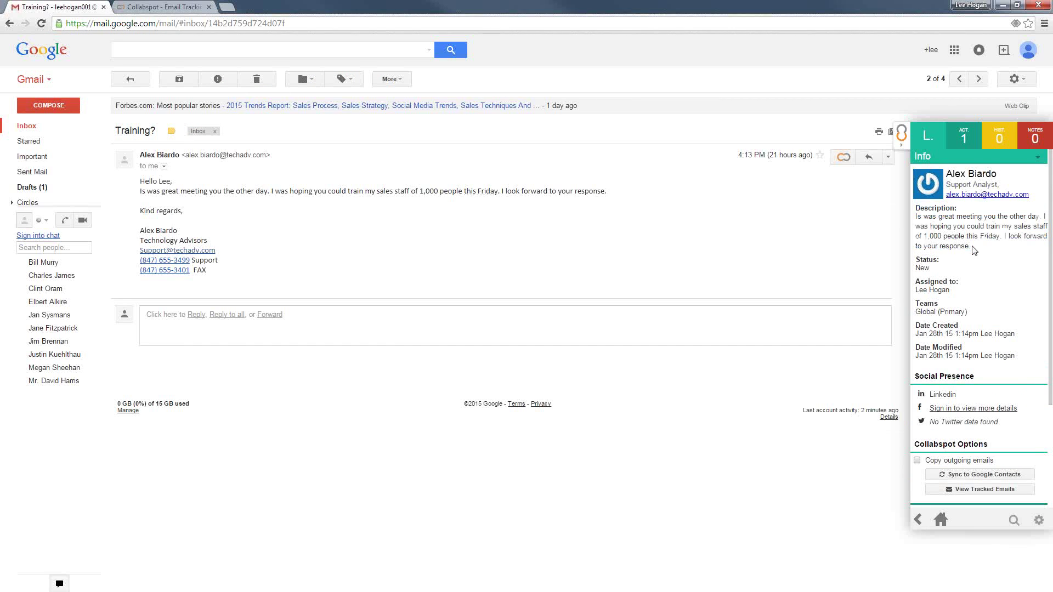
click(1038, 521)
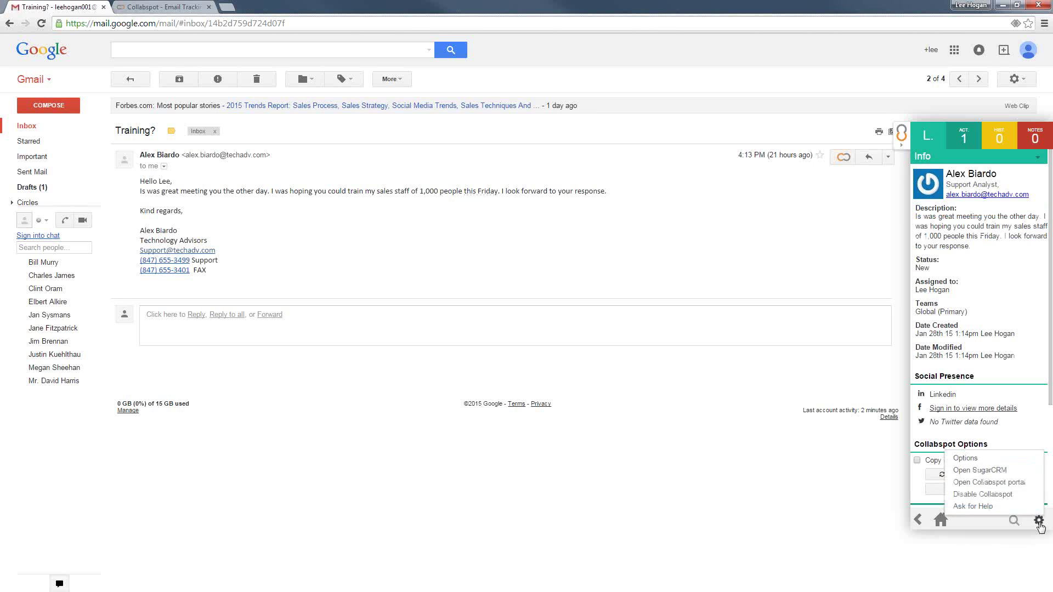
click(994, 461)
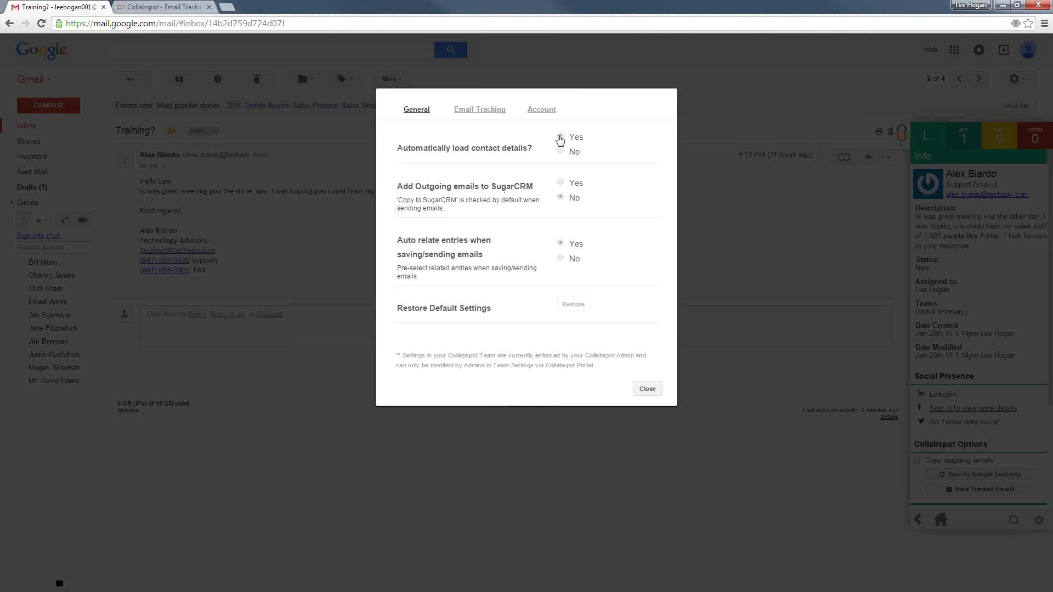
Set Automatically load contact details to Yes, review the Email Tracking and Account tabs, then close
click(559, 137)
click(490, 109)
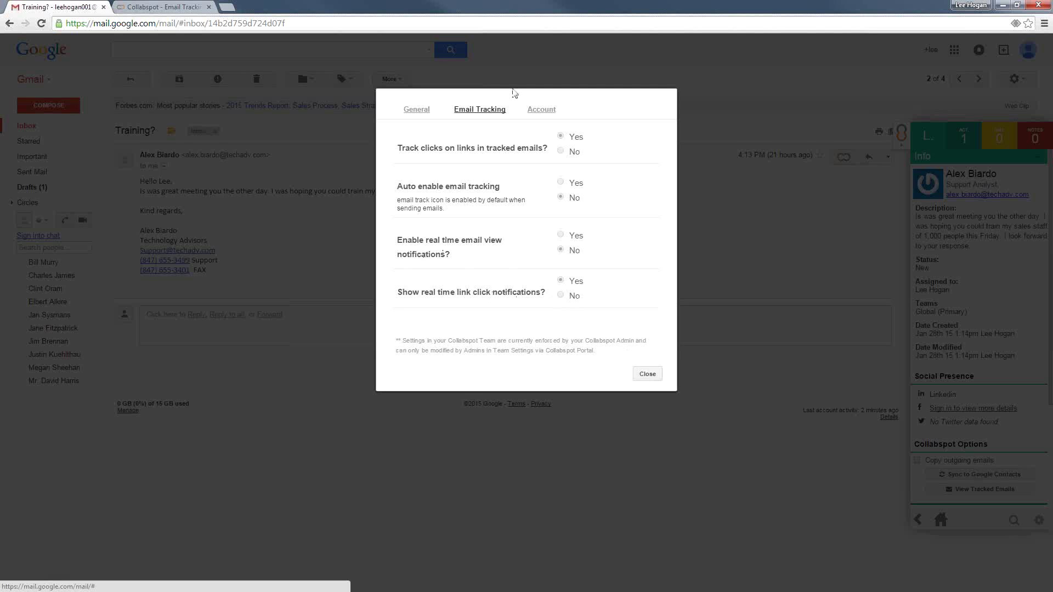
click(542, 113)
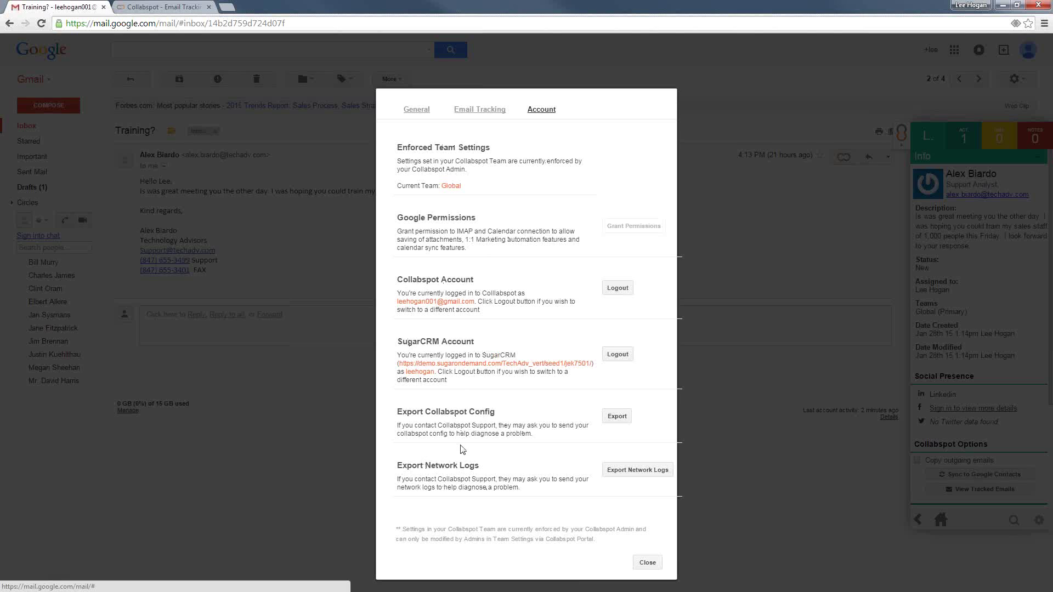
click(425, 114)
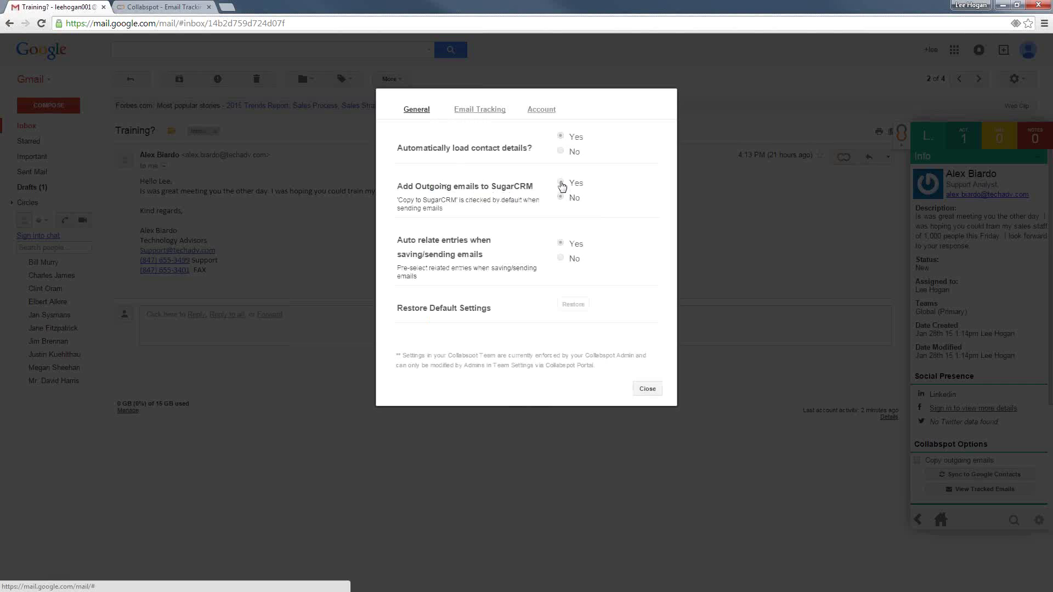
click(647, 388)
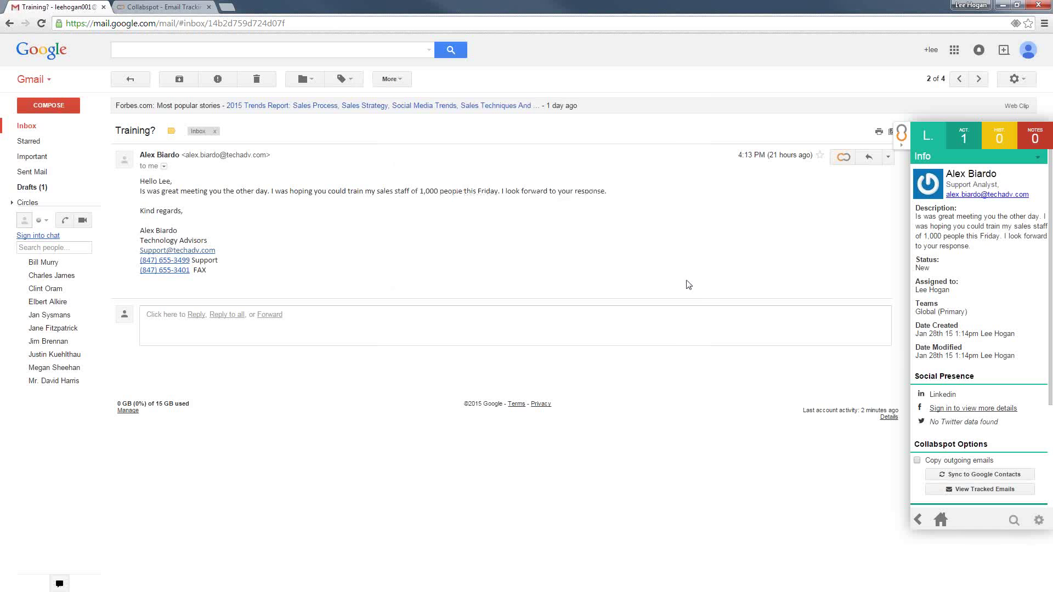
Tick Copy outgoing emails under Collabspot Options for the Training? sender's lead
scroll(982, 403, down, 2)
scroll(981, 400, up, 2)
click(919, 461)
scroll(943, 459, down, 2)
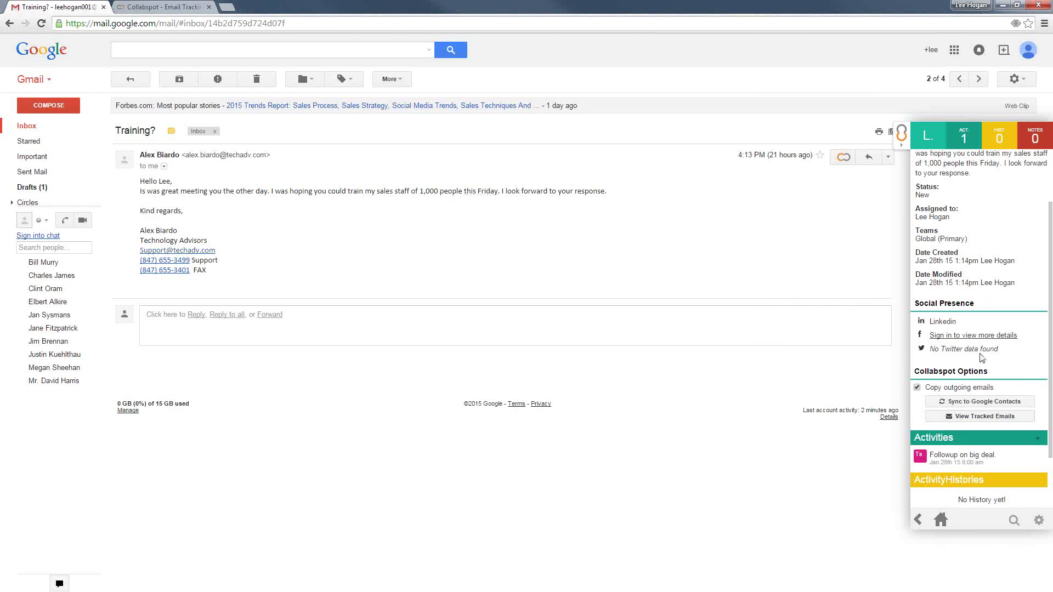
scroll(997, 386, up, 2)
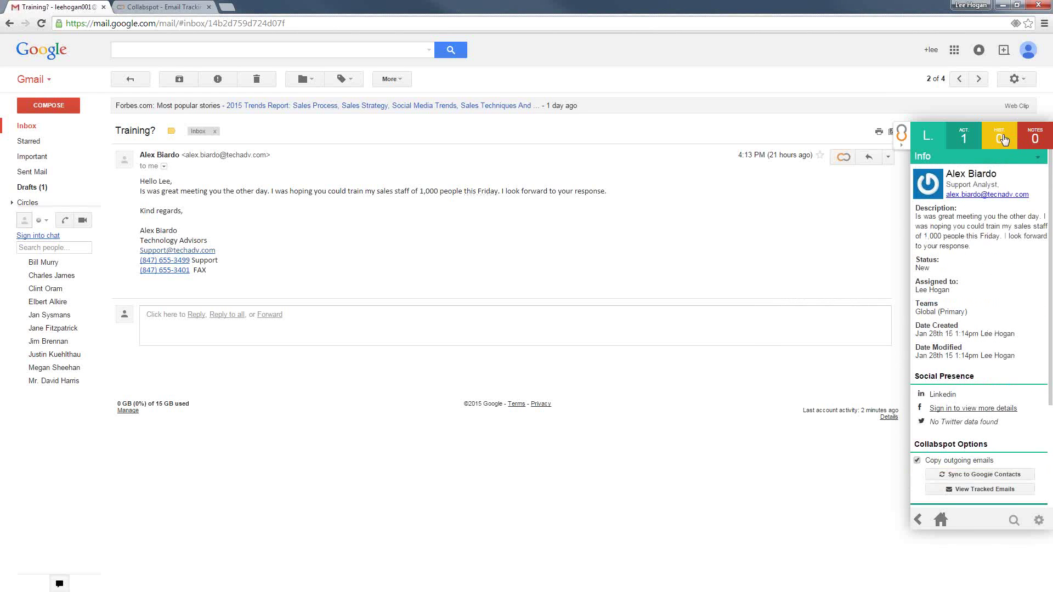
Search for the Technology Advisors contact by name and view his three tracked emails
click(1013, 520)
text(trevor)
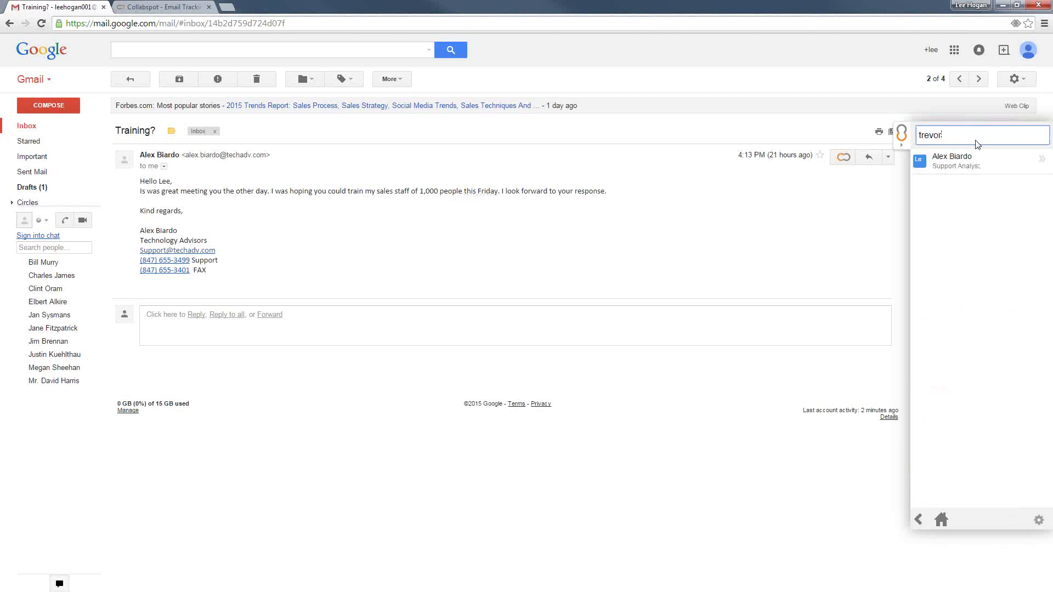
click(960, 163)
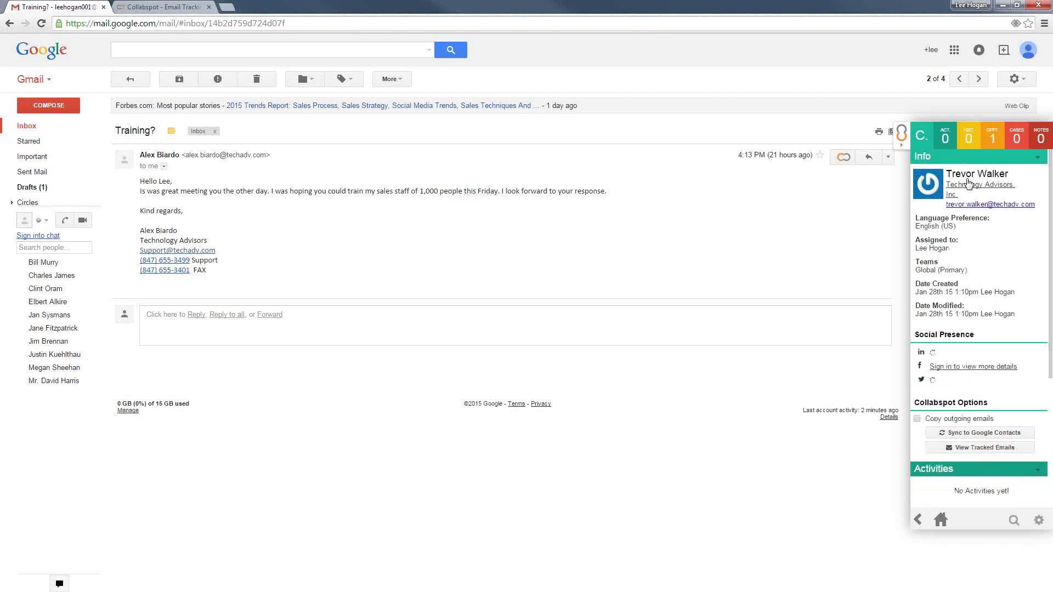
click(985, 447)
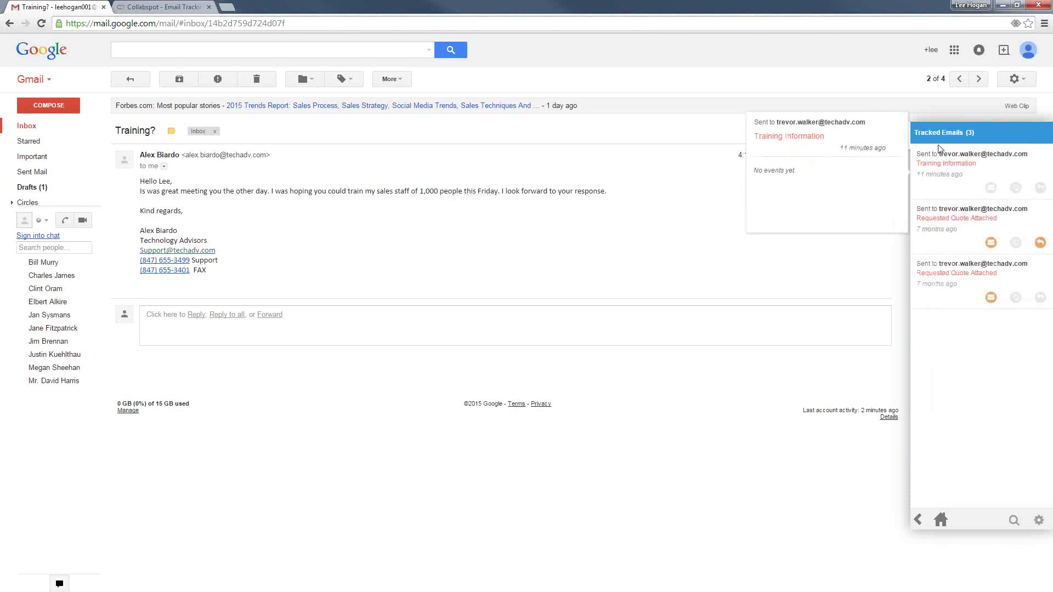
mouse_move(934, 180)
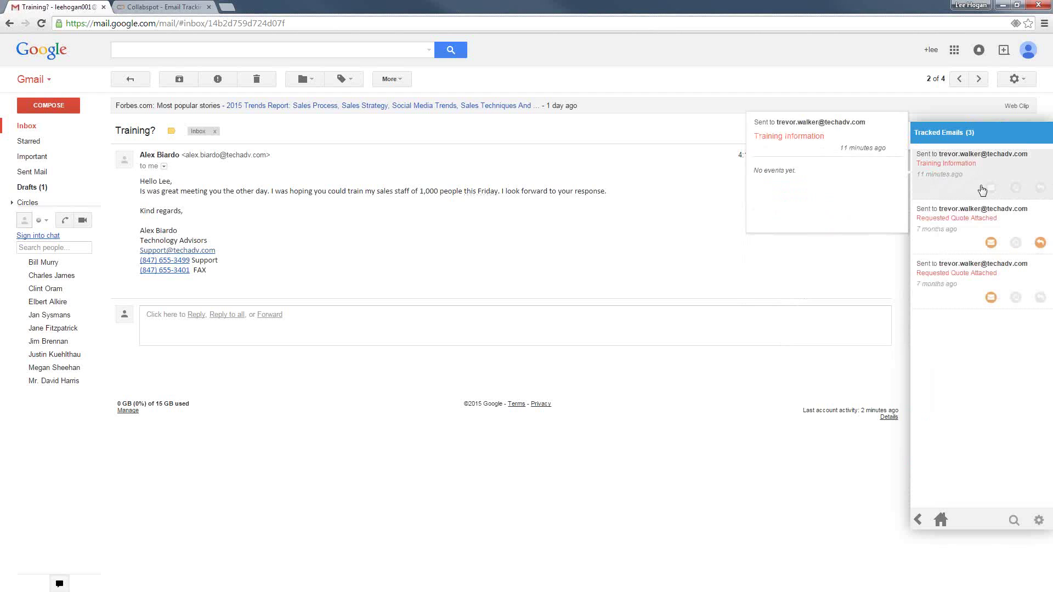
mouse_move(990, 245)
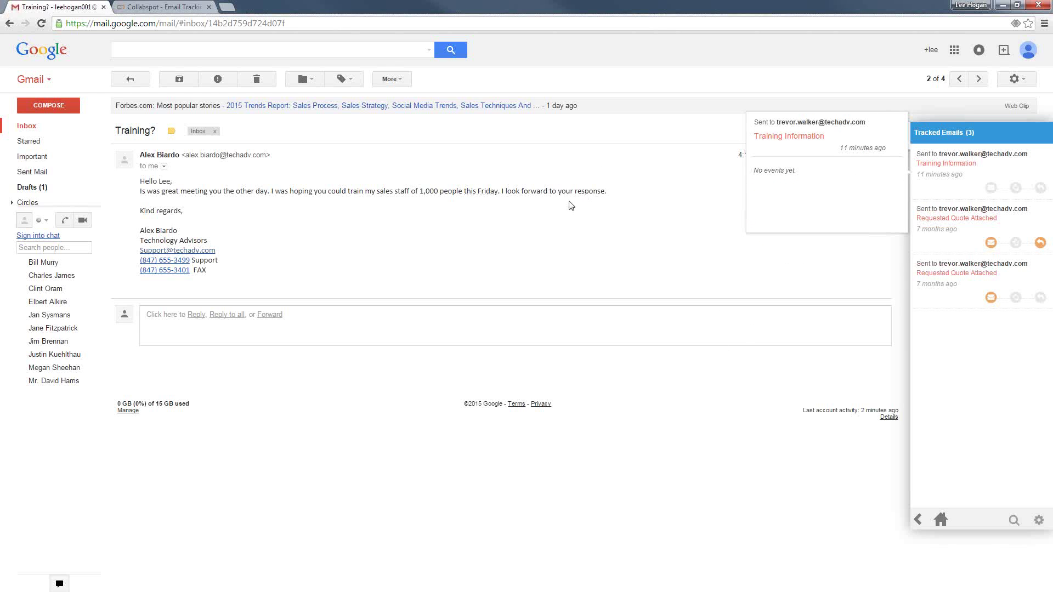
Open the Technology Advisors contact's record from the SugarCRM Contacts list
click(899, 136)
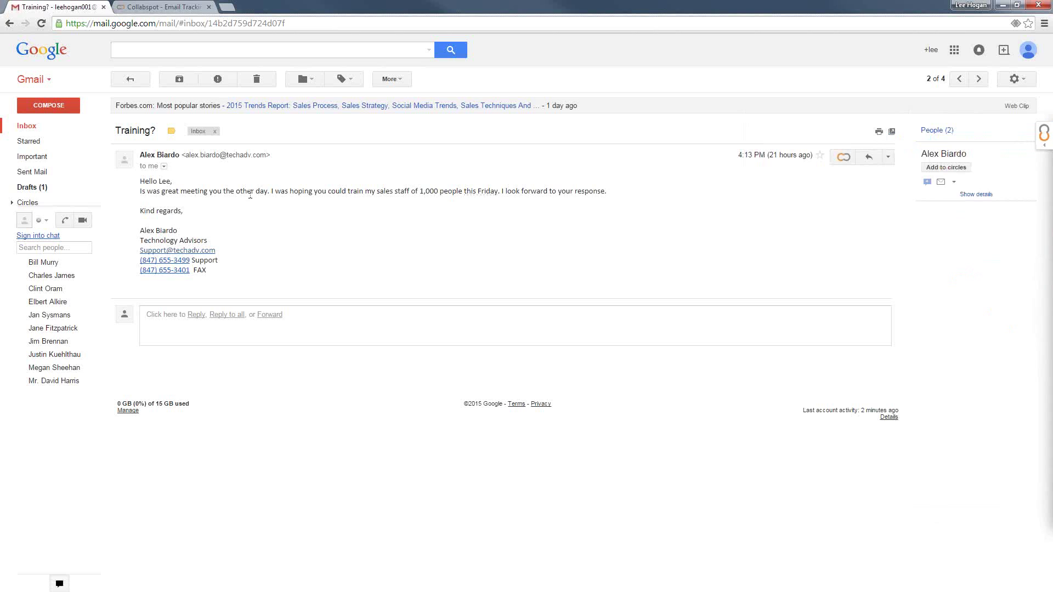
click(1043, 134)
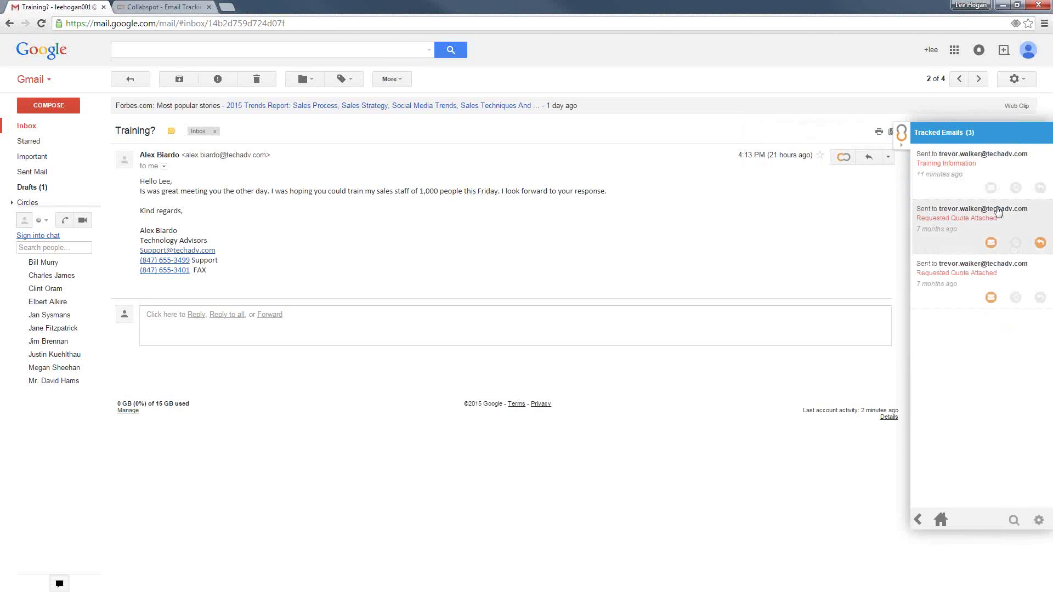
click(940, 519)
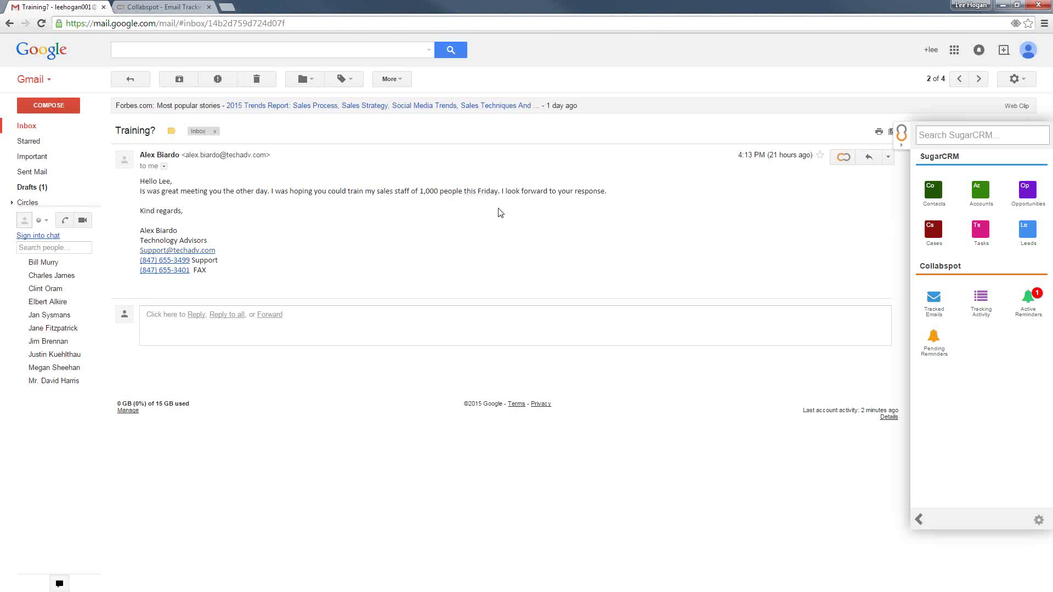
click(149, 8)
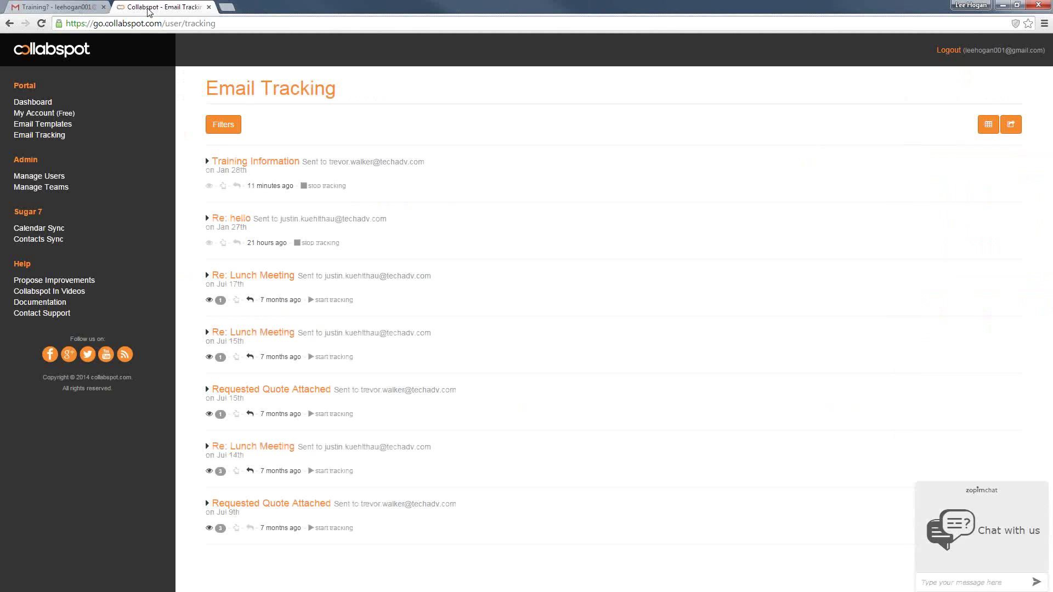
click(62, 6)
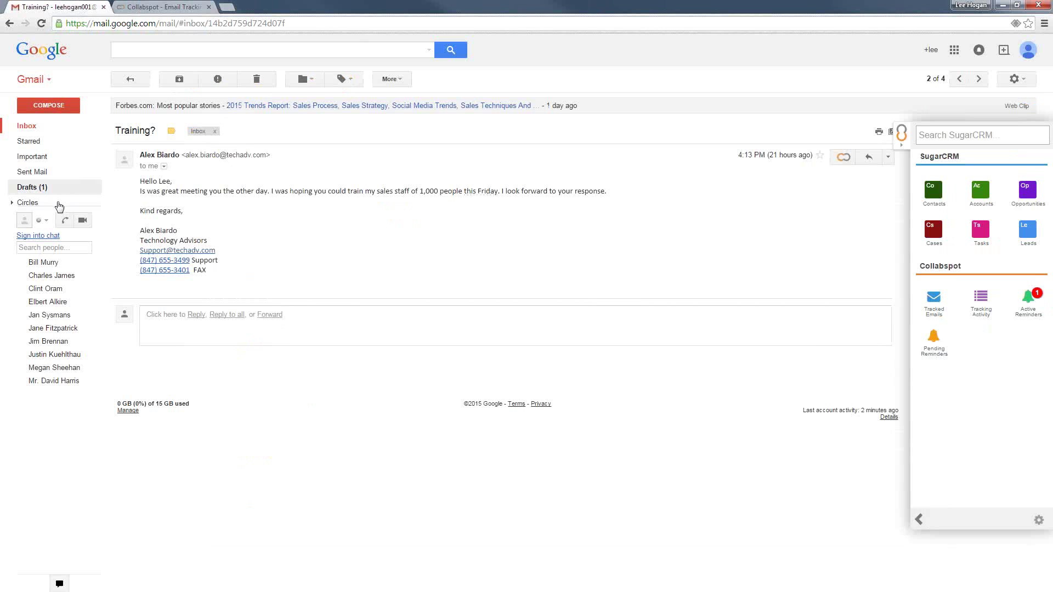
click(934, 201)
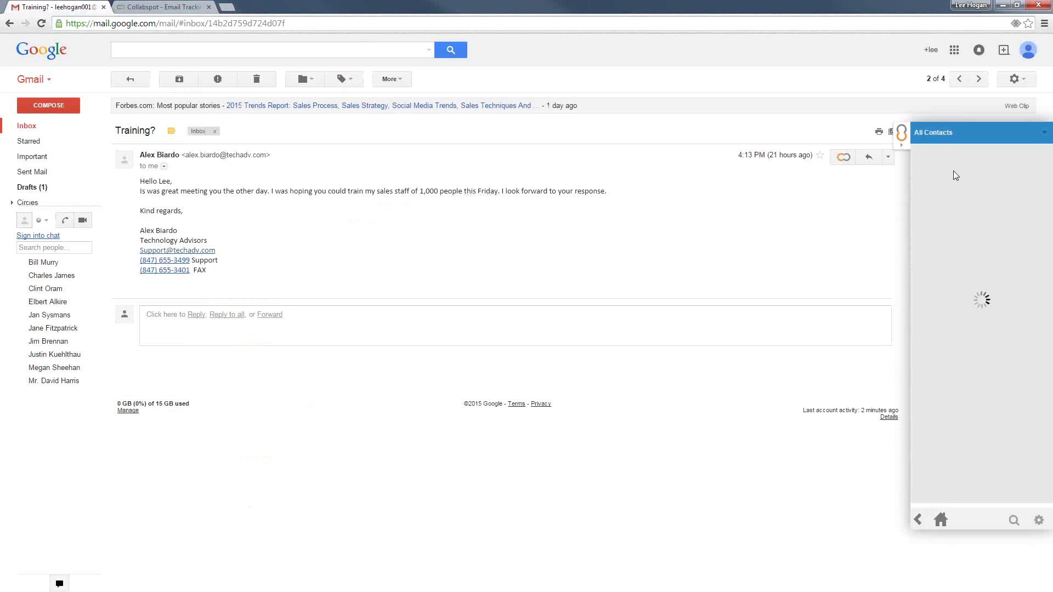
click(955, 164)
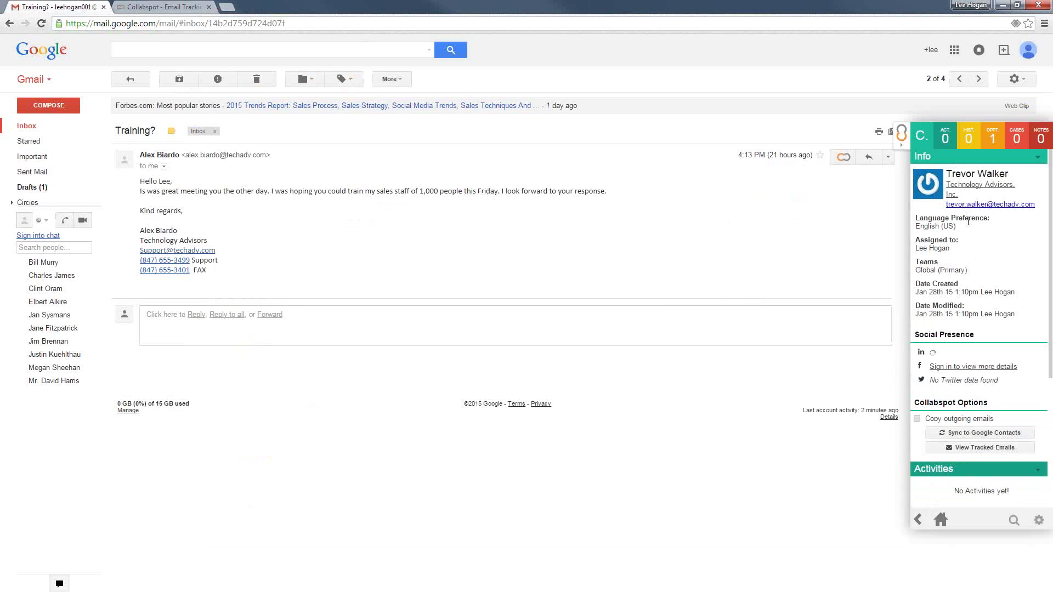